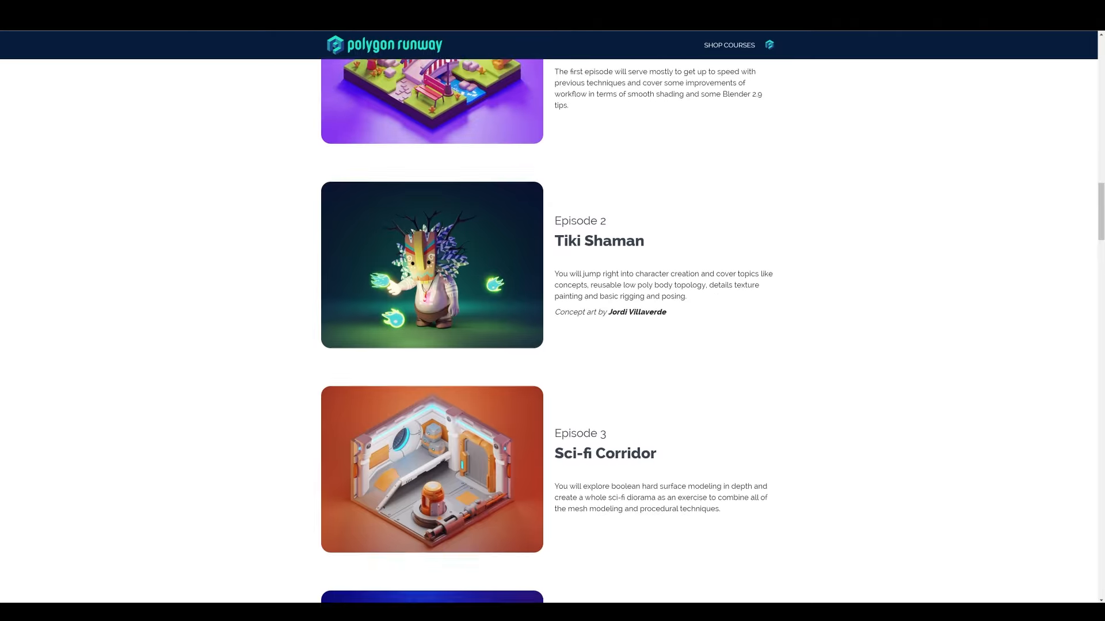
scroll(553, 332, "down", 5)
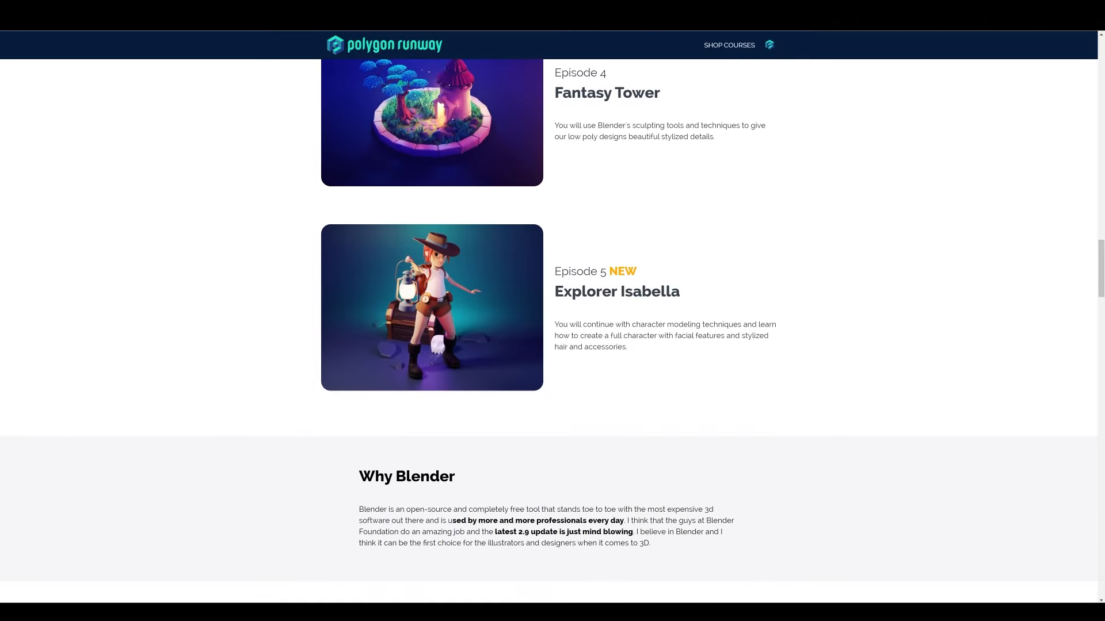
scroll(553, 332, "up", 7)
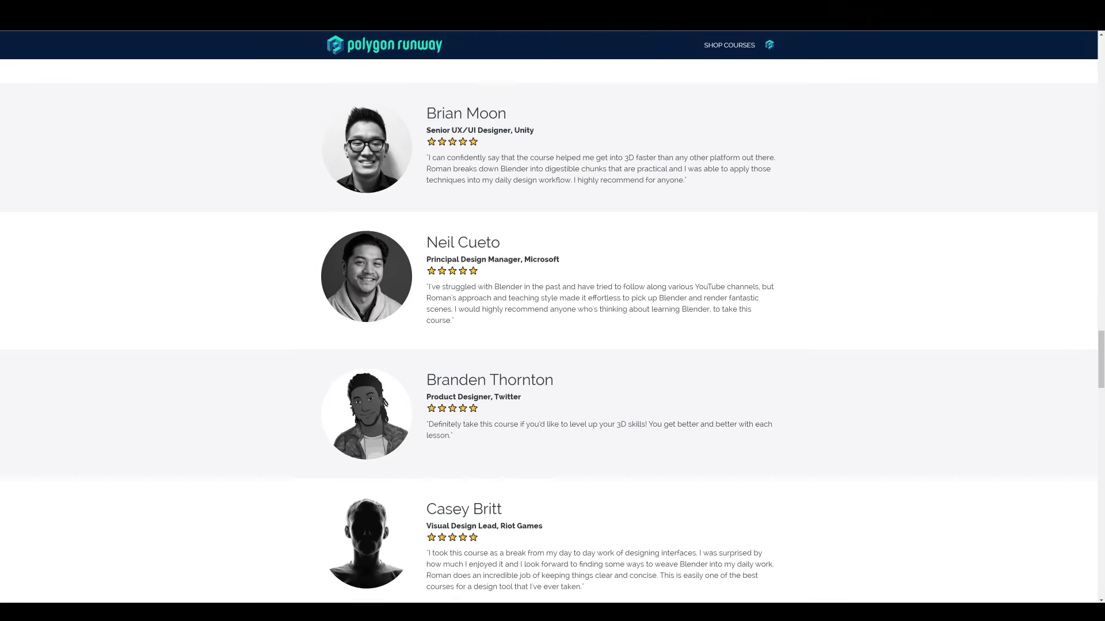
scroll(553, 332, "down", 10)
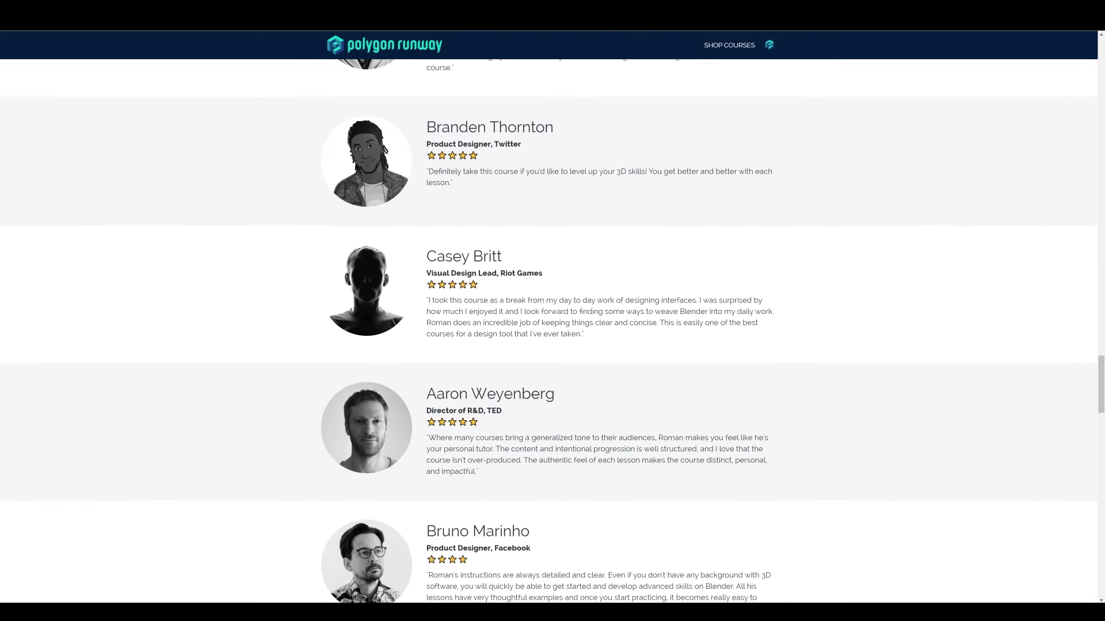
scroll(552, 331, "down", 3)
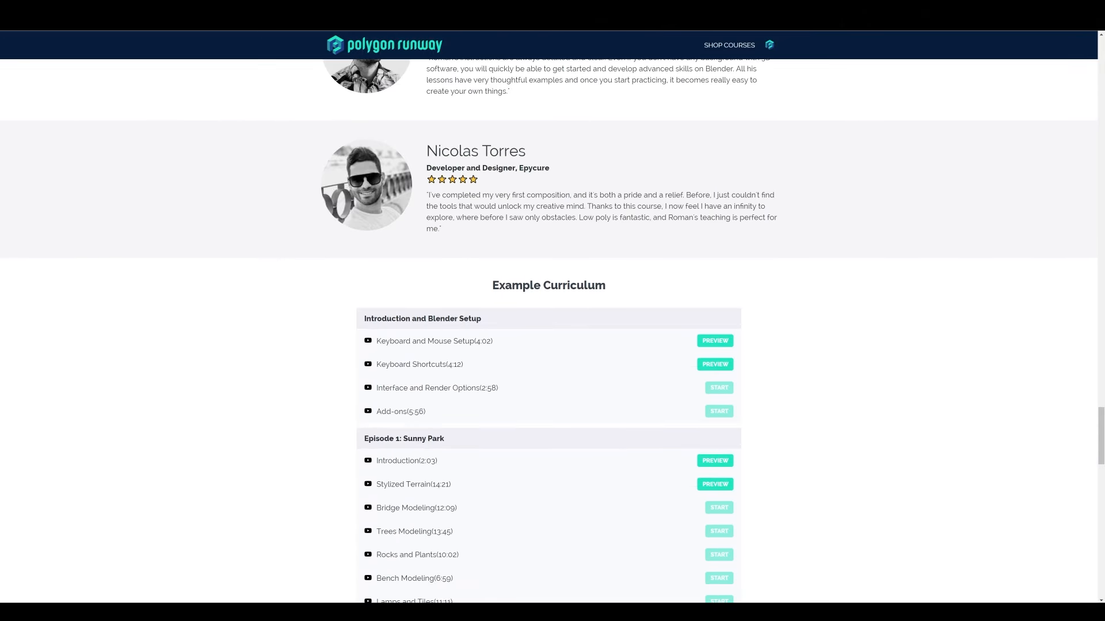
scroll(553, 331, "up", 12)
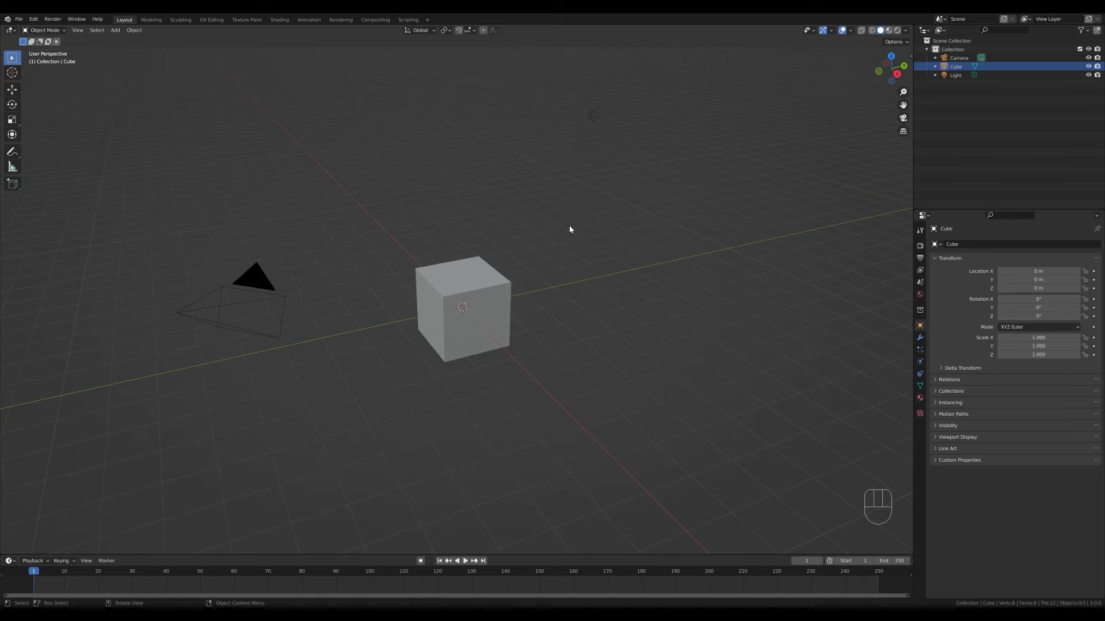
- Delete the default camera, cube and light from the scene
left_click_drag(174, 64, 672, 389)
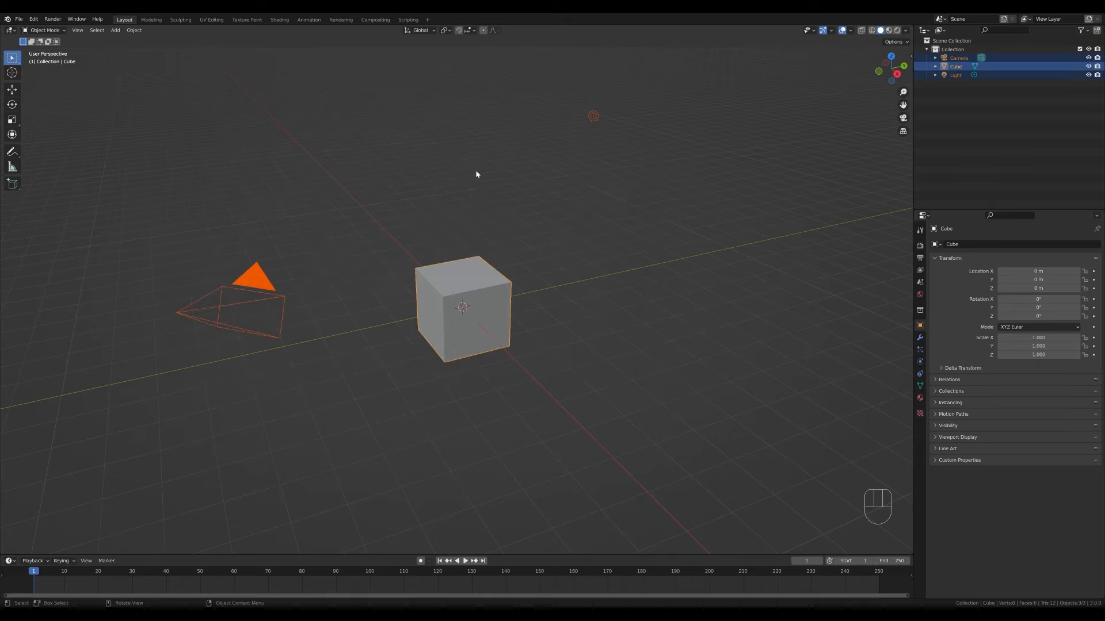
key("x")
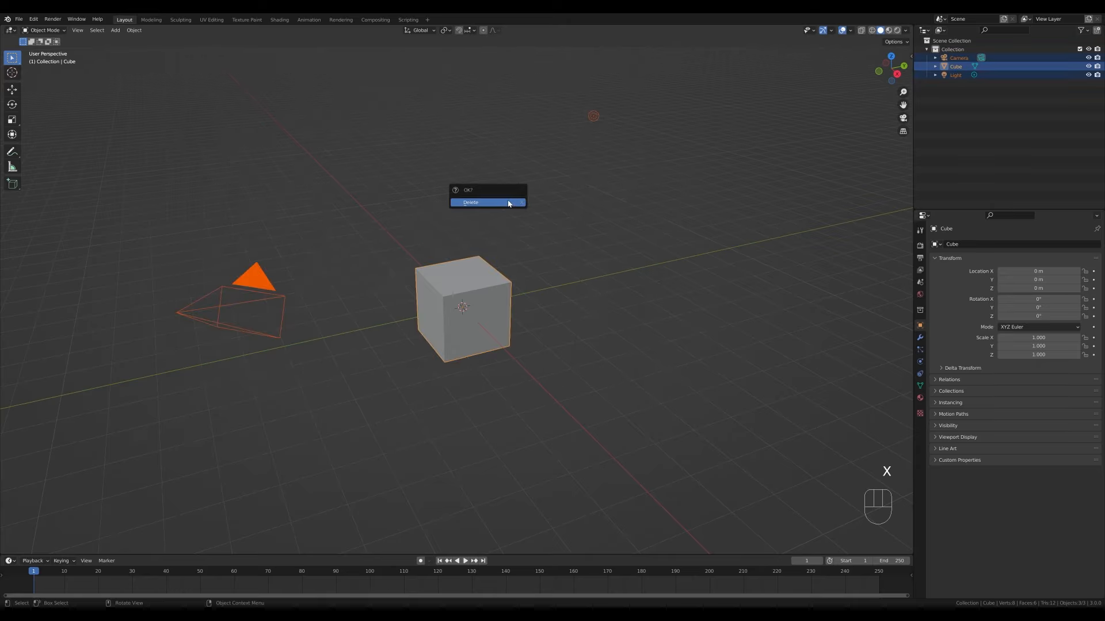
left_click(512, 203)
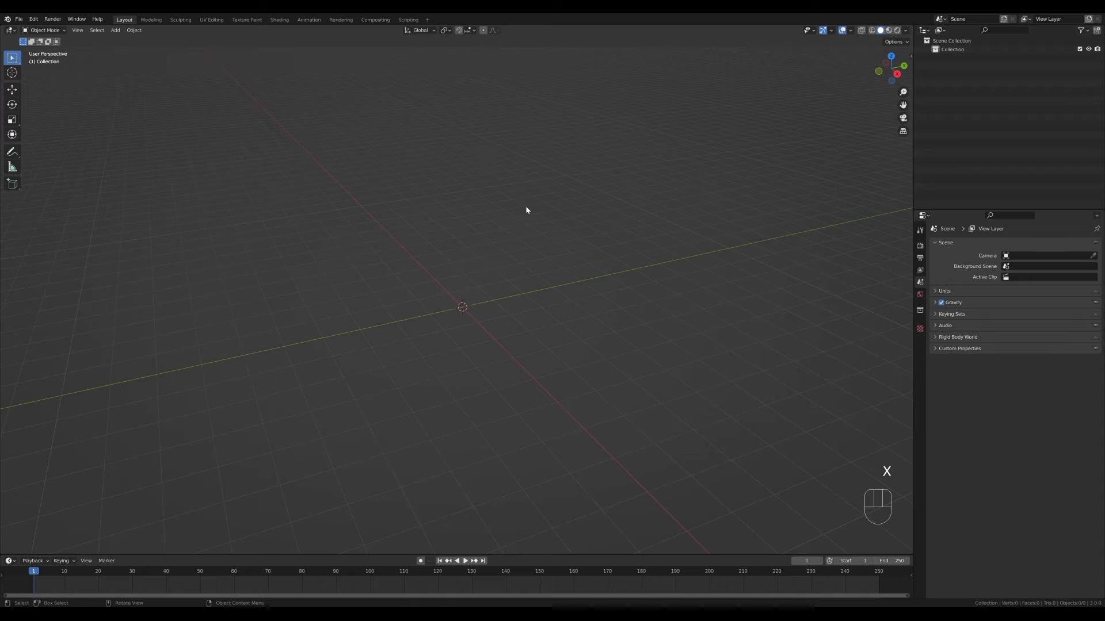
- In top orthographic view, add ornament.jpg as a reference image and reset its location to the world origin
key("KP_7")
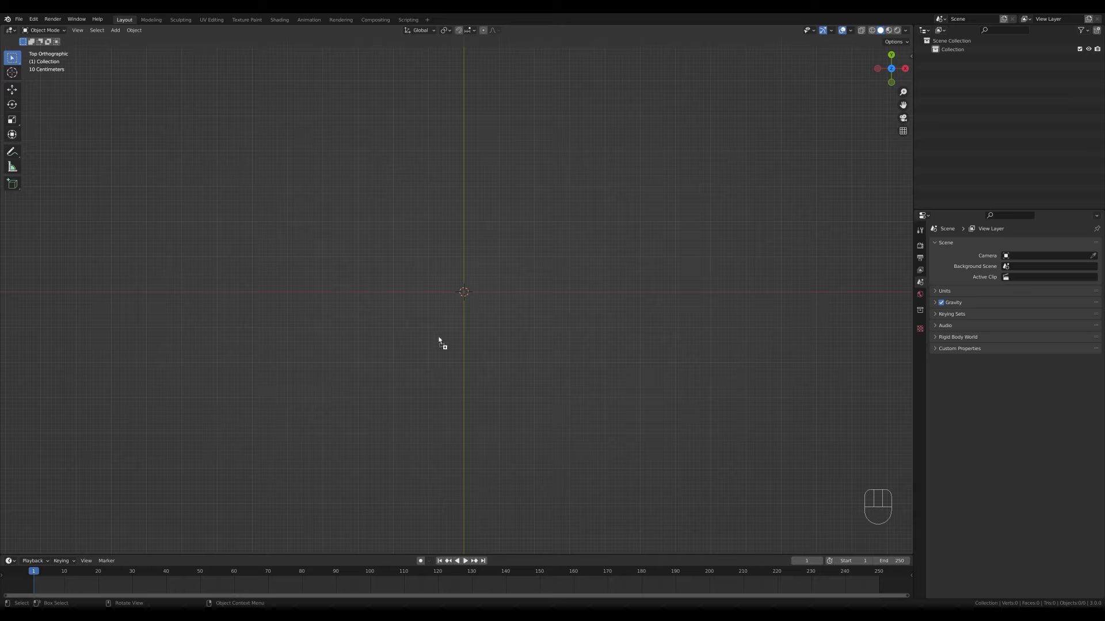
left_click_drag(433, 320, 433, 318)
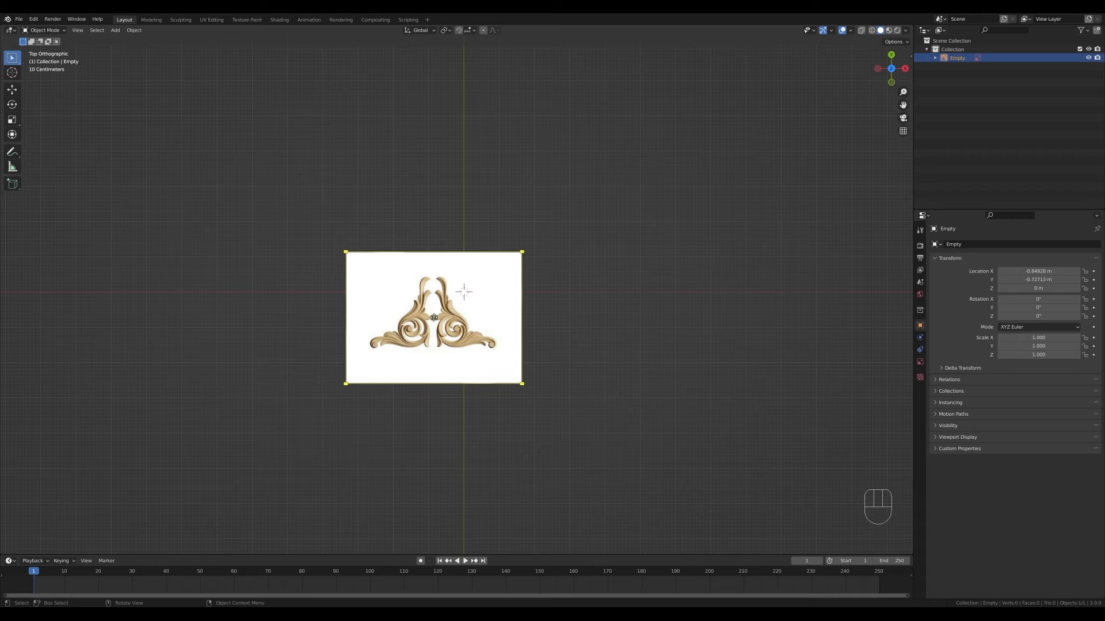
key("alt+g")
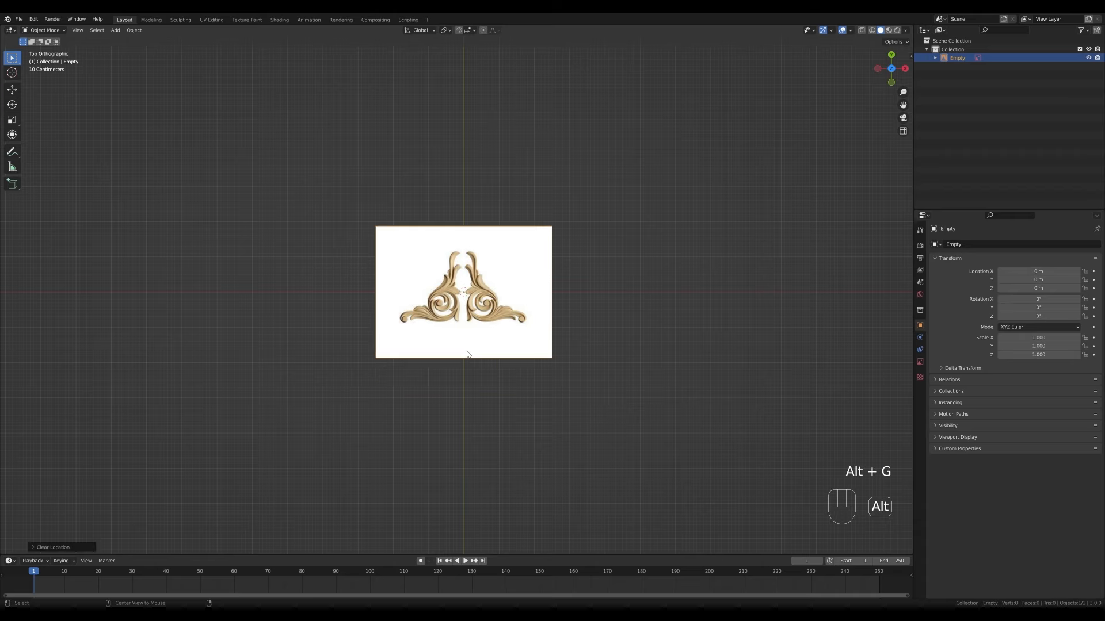
scroll(463, 314, "up", 2)
scroll(461, 315, "up", 2)
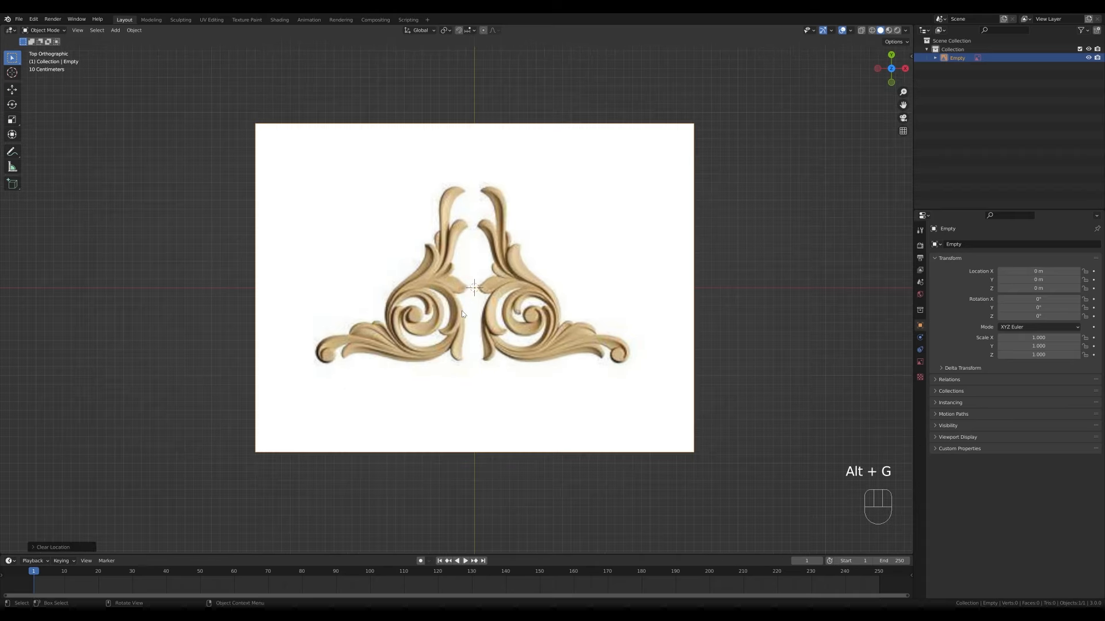
- Set the reference image's opacity to 0.1, hide it in perspective views and show only its front side
left_click(919, 361)
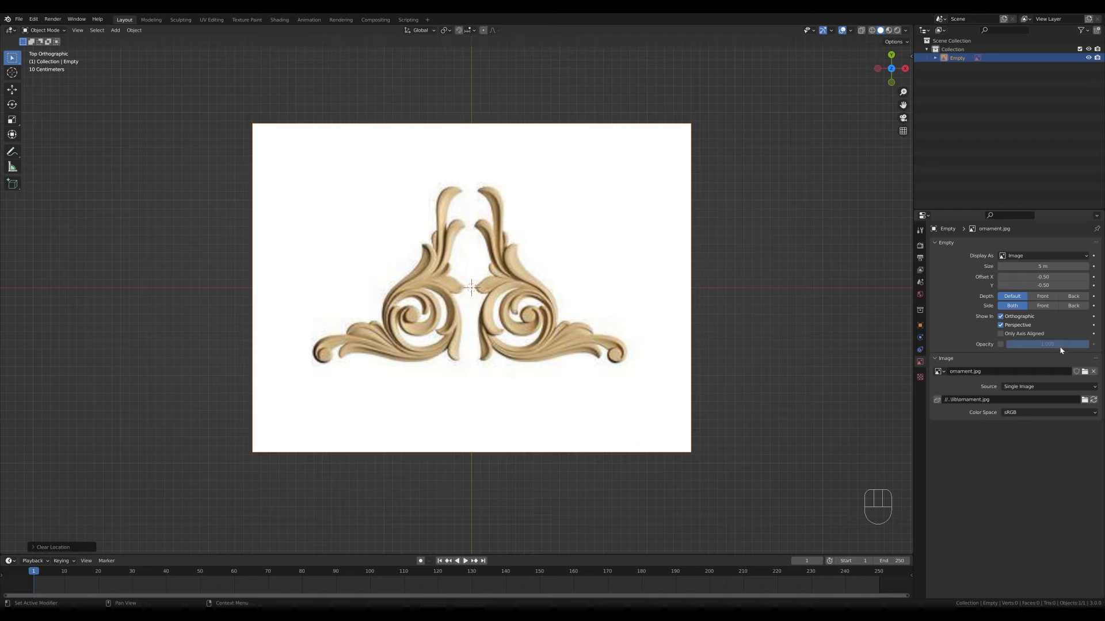
left_click(1001, 345)
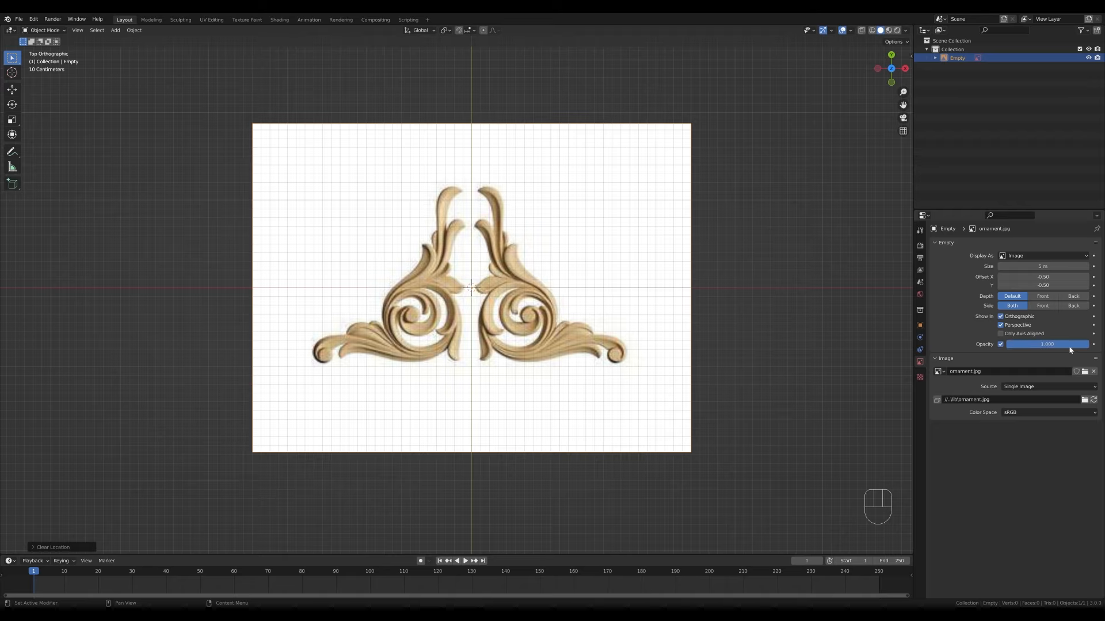
left_click_drag(1070, 350, 1013, 344)
left_click(1000, 325)
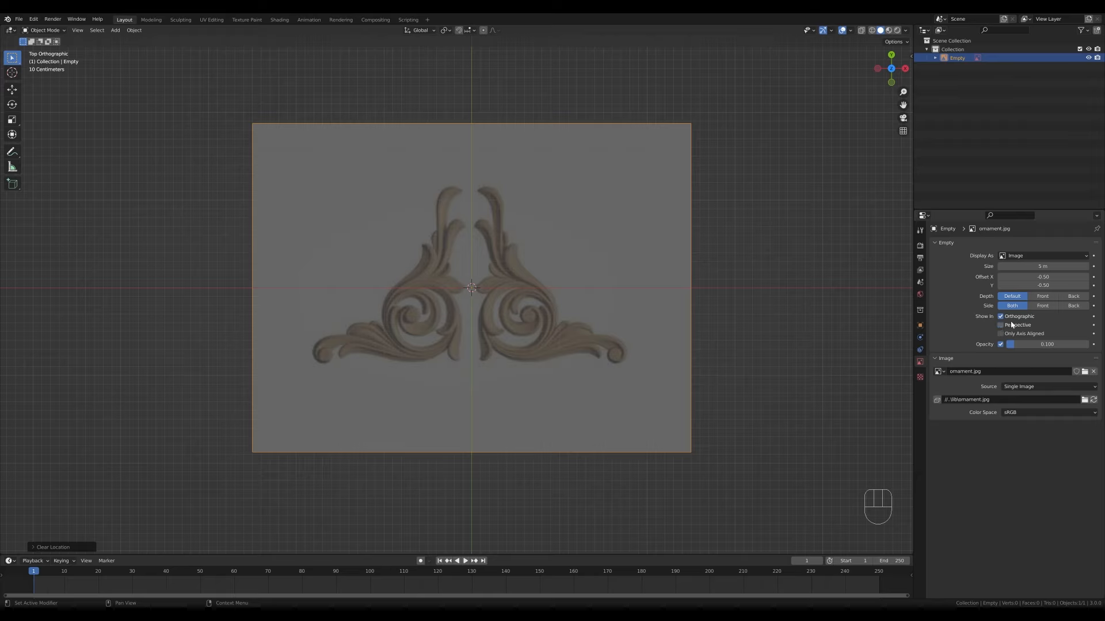
left_click(1043, 306)
- Show the selectability toggles in the scene hierarchy and make the reference image empty unselectable
left_click(1082, 31)
left_click(1028, 60)
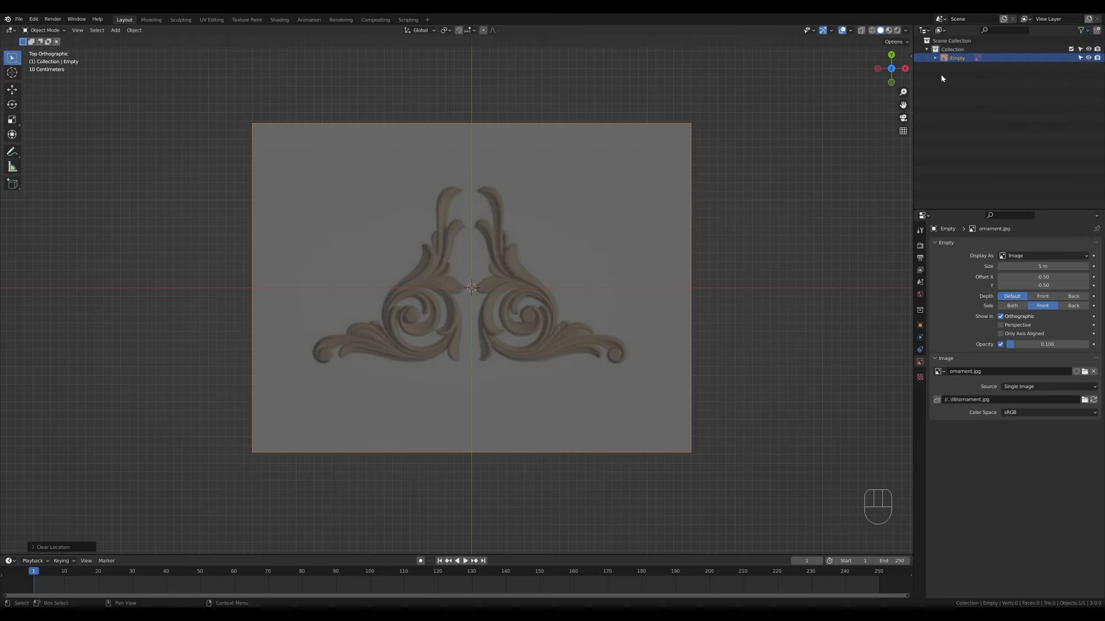
left_click(1080, 58)
left_click_drag(394, 251, 456, 318)
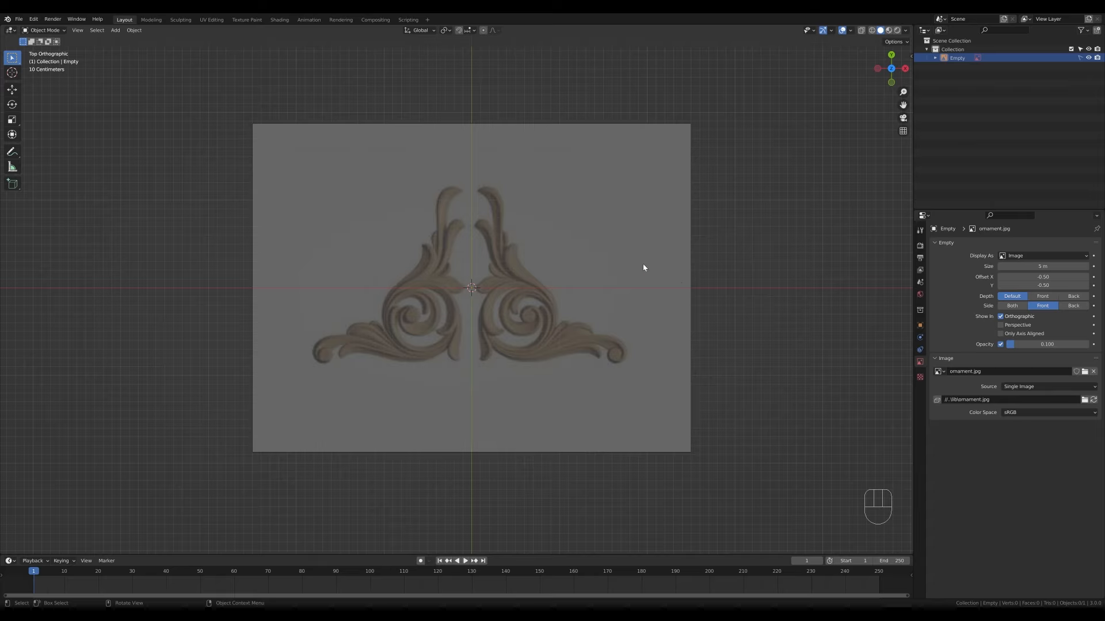
- Add a single-vertex mesh object to the scene
key("shift+a")
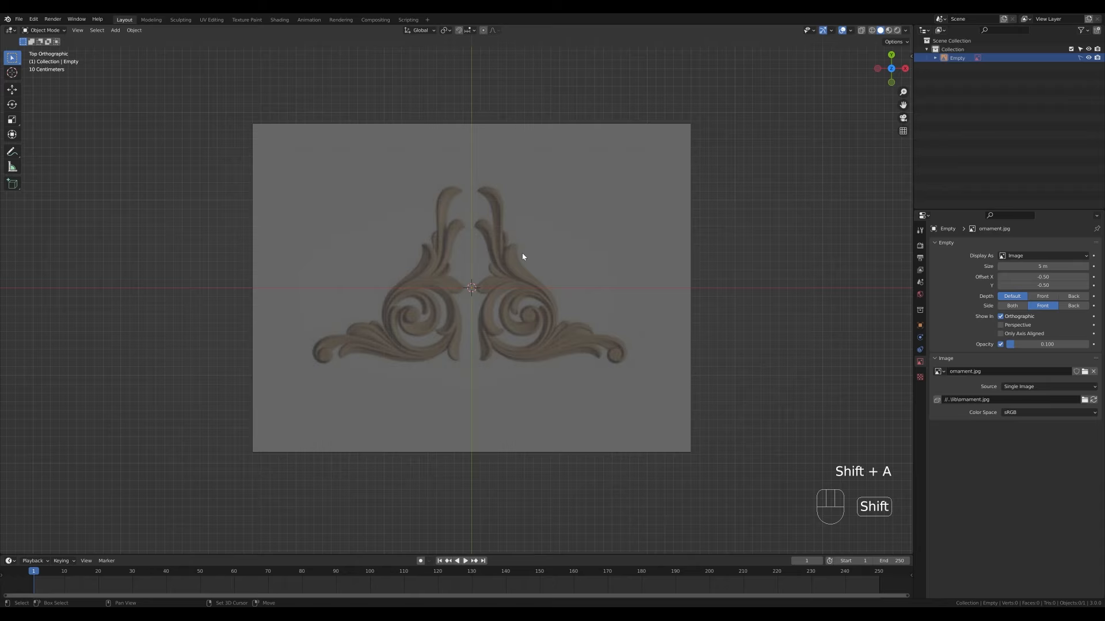
key("shift+a")
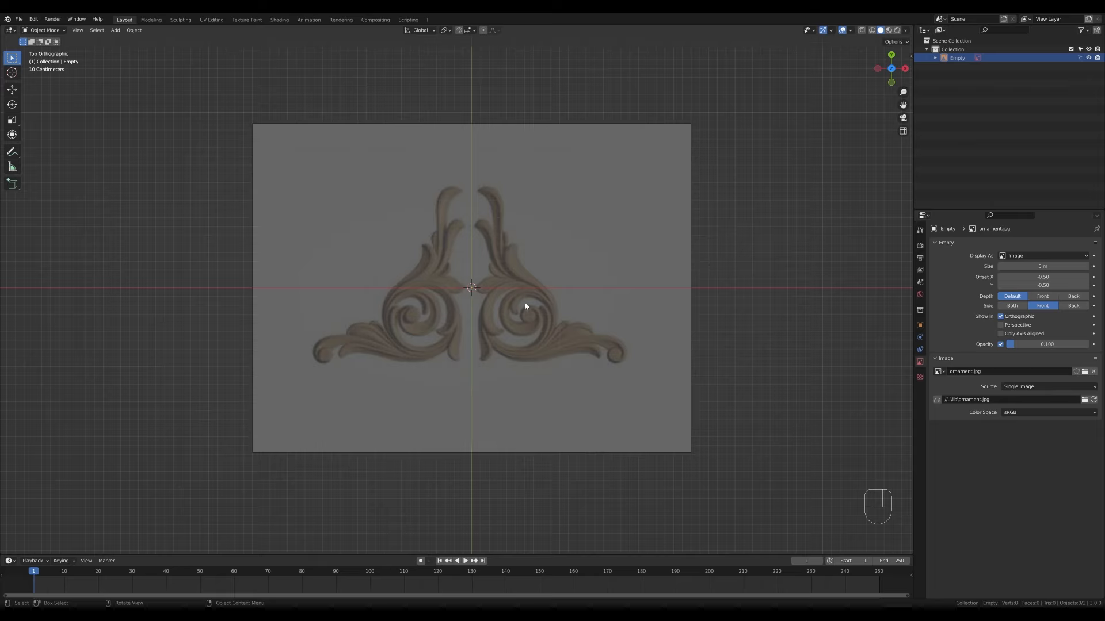
key("shift+a")
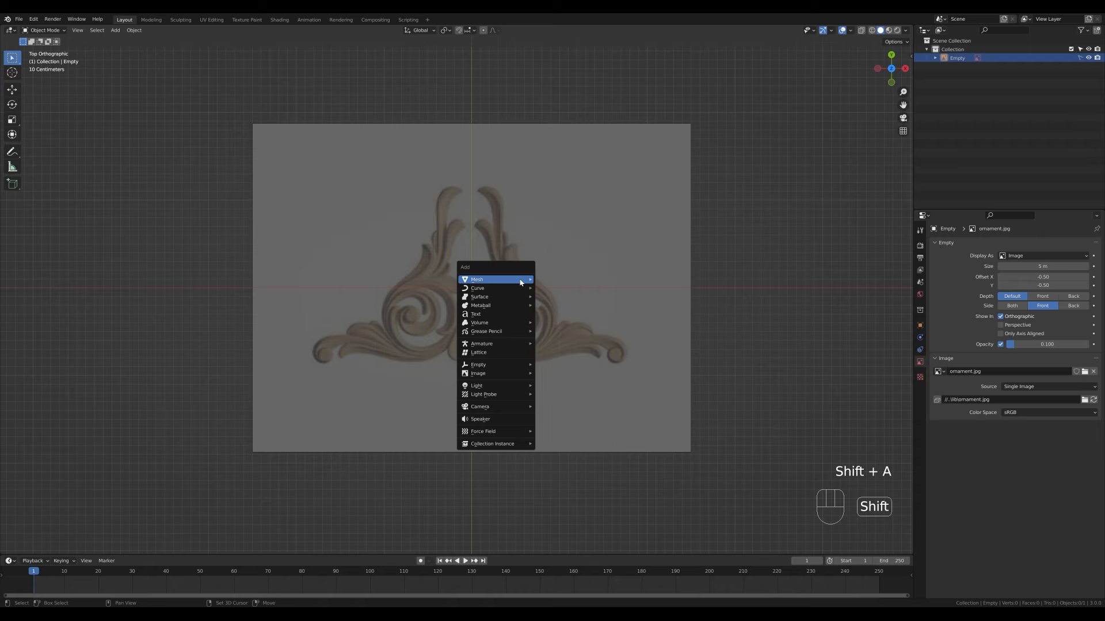
mouse_move(520, 282)
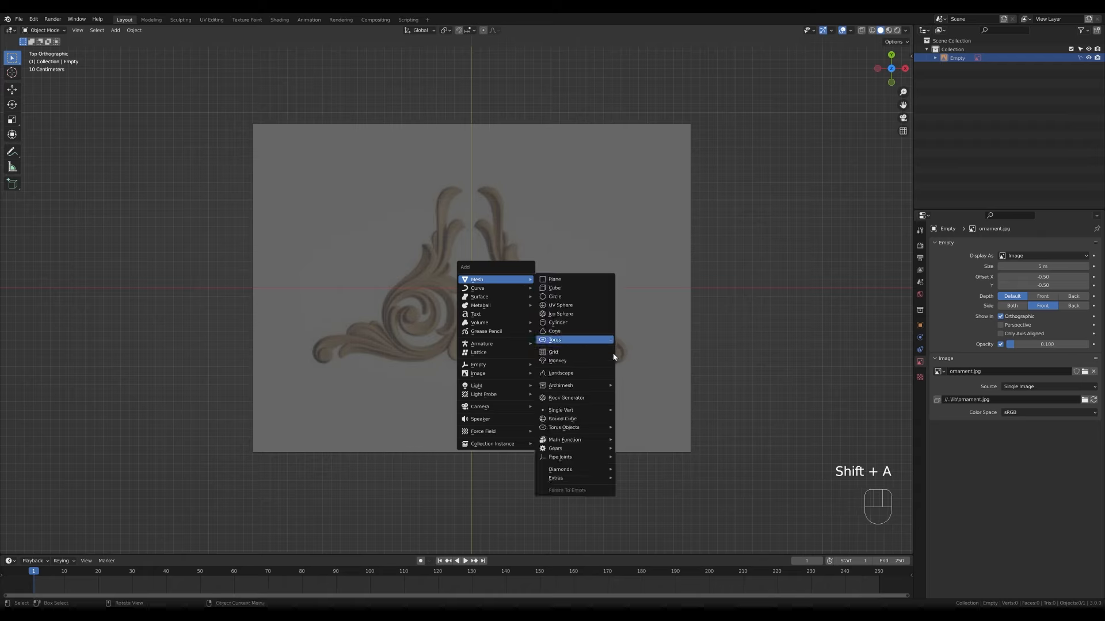
mouse_move(561, 412)
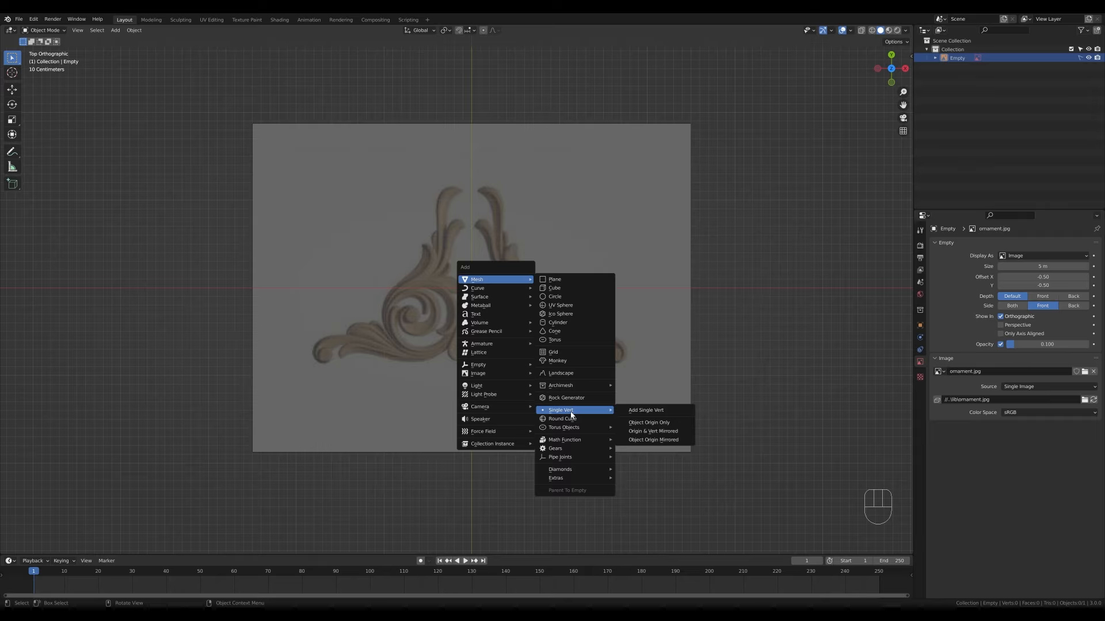
left_click(661, 413)
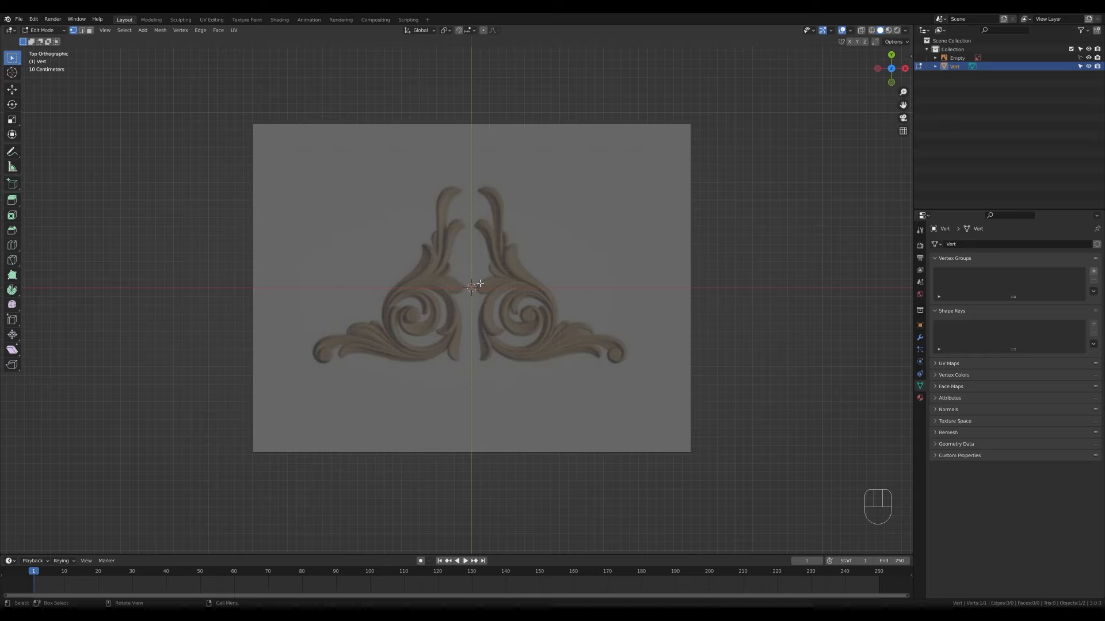
- Place the vertex on the inner edge of the right-hand ornament and extrude a vertex chain along its lower stem into the end curl
key("g")
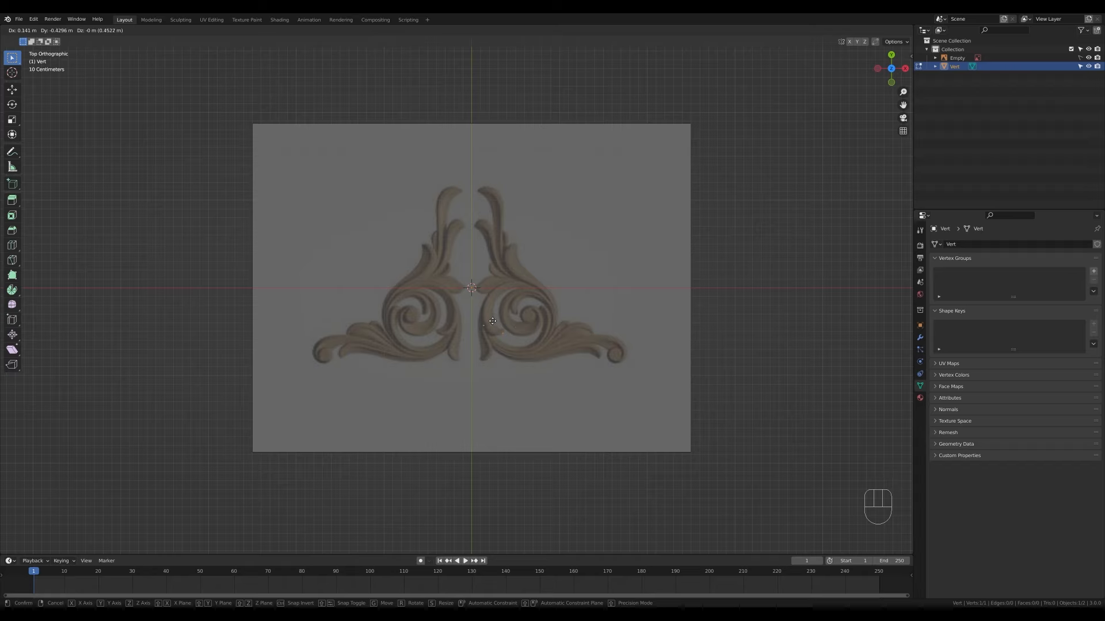
left_click(493, 321)
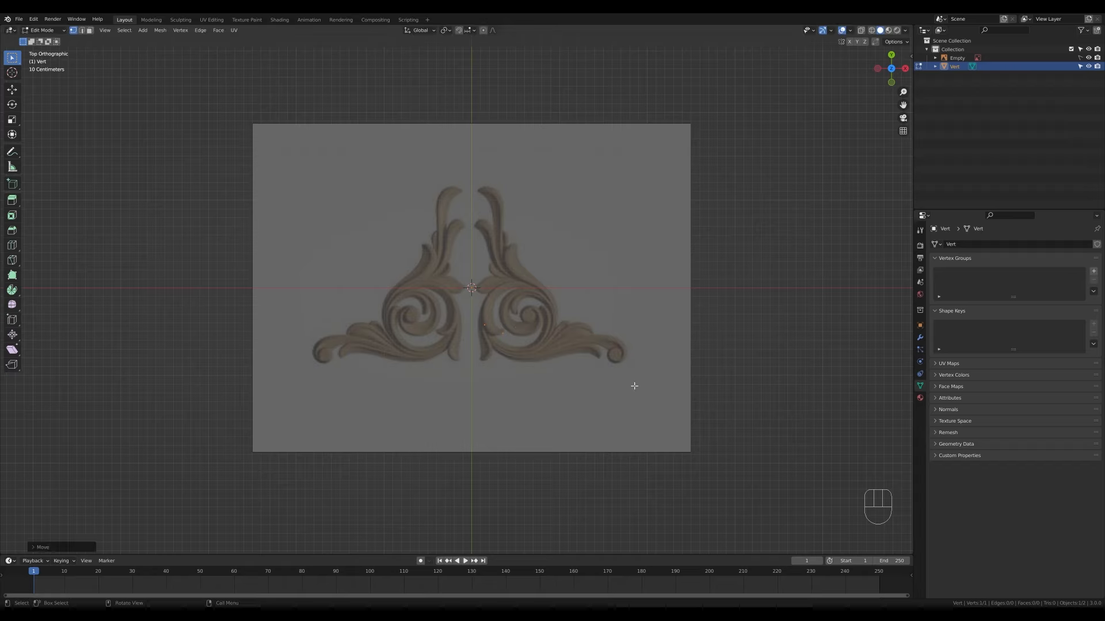
right_click(508, 355, "ctrl")
right_click(518, 355, "ctrl")
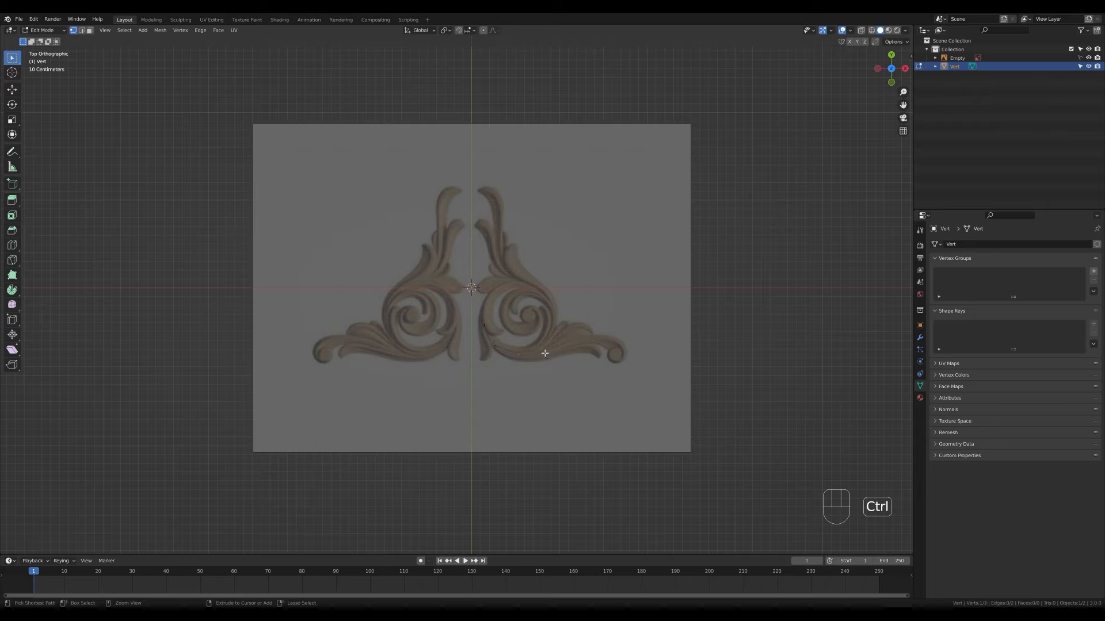
right_click(581, 344, "ctrl")
right_click(577, 344, "ctrl")
right_click(604, 341, "ctrl")
right_click(619, 346, "ctrl")
right_click(619, 362, "ctrl")
right_click(617, 363, "ctrl")
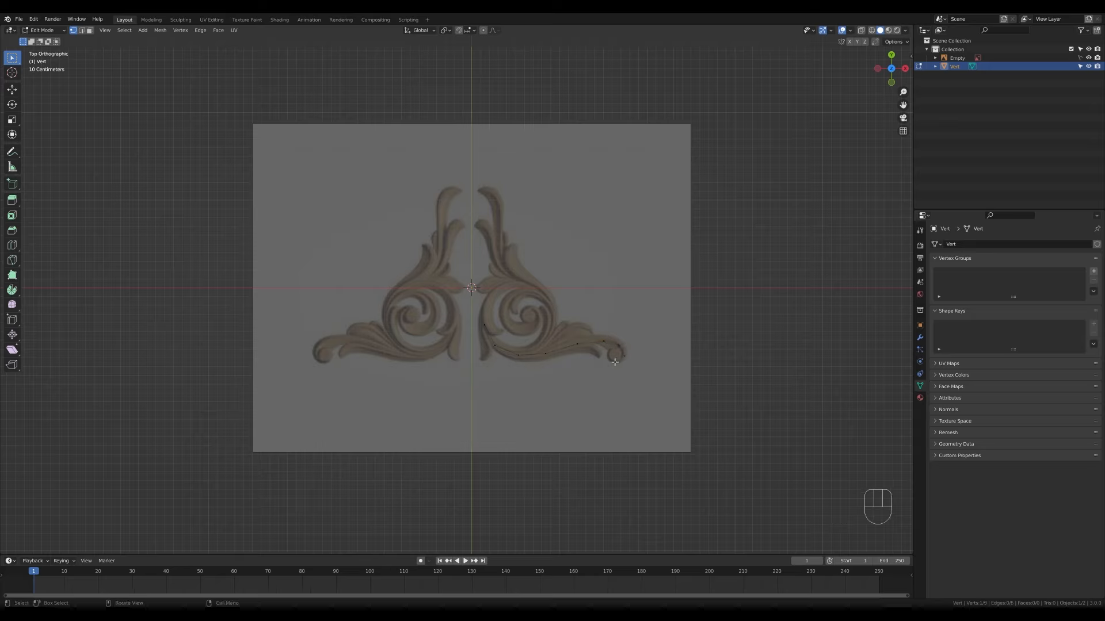
- Reposition the chain's vertices around the end curl so they follow the ornament's outline
key("g")
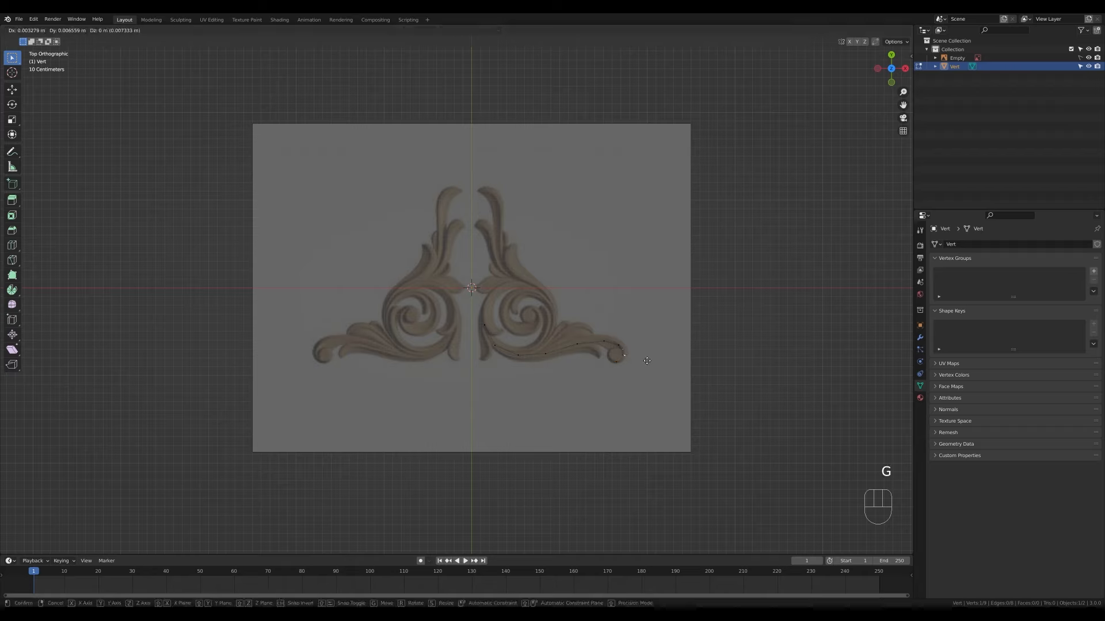
left_click(647, 361)
left_click(618, 343)
key("g")
left_click(624, 343)
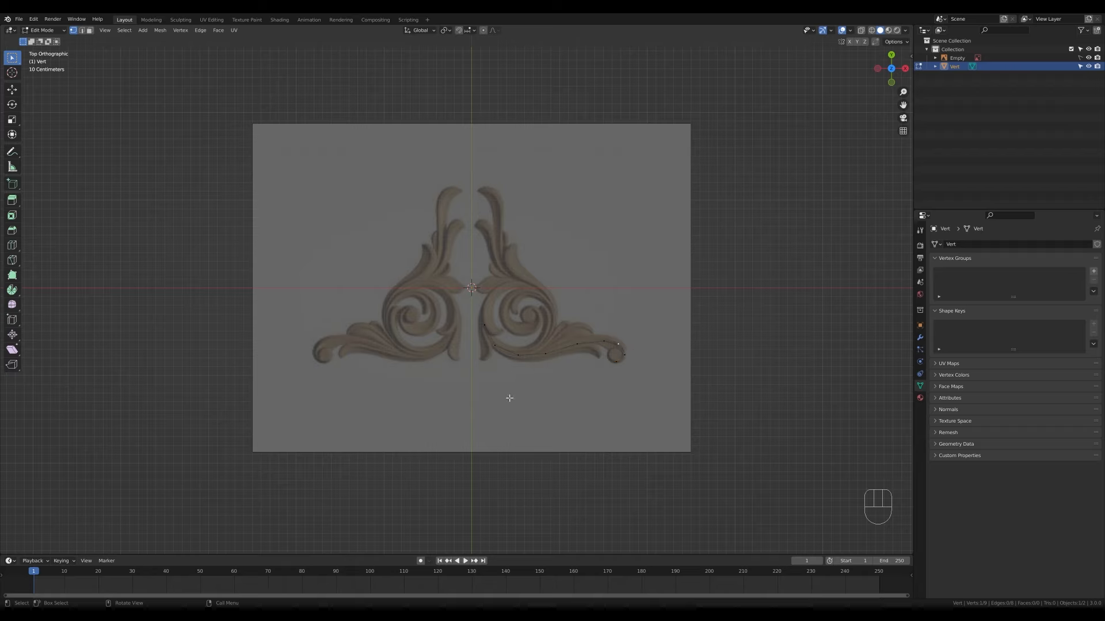
- Duplicate the vertex near the lower stem's inner end and extrude a second chain along the stem to the leaf tip before the curl
left_click(494, 347)
key("shift+d")
right_click(545, 320)
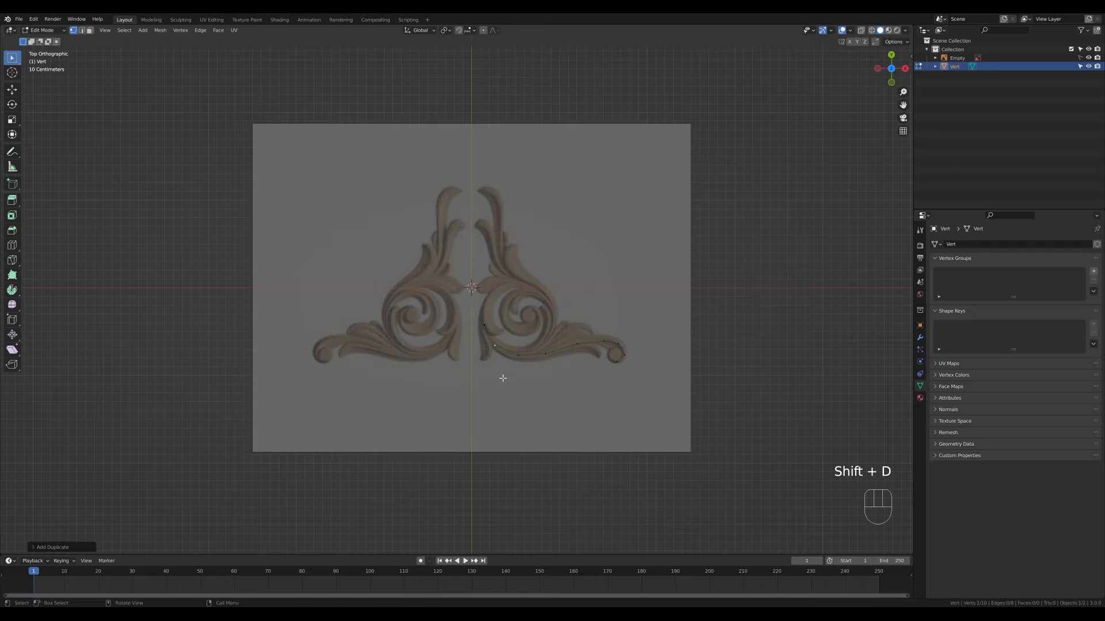
key("e")
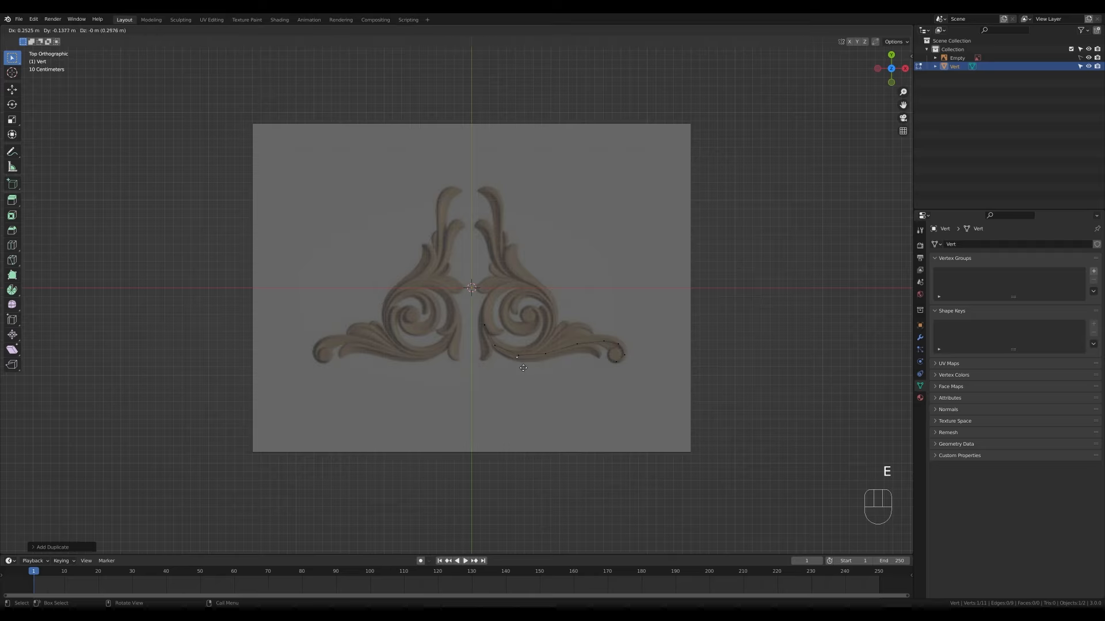
left_click(521, 366)
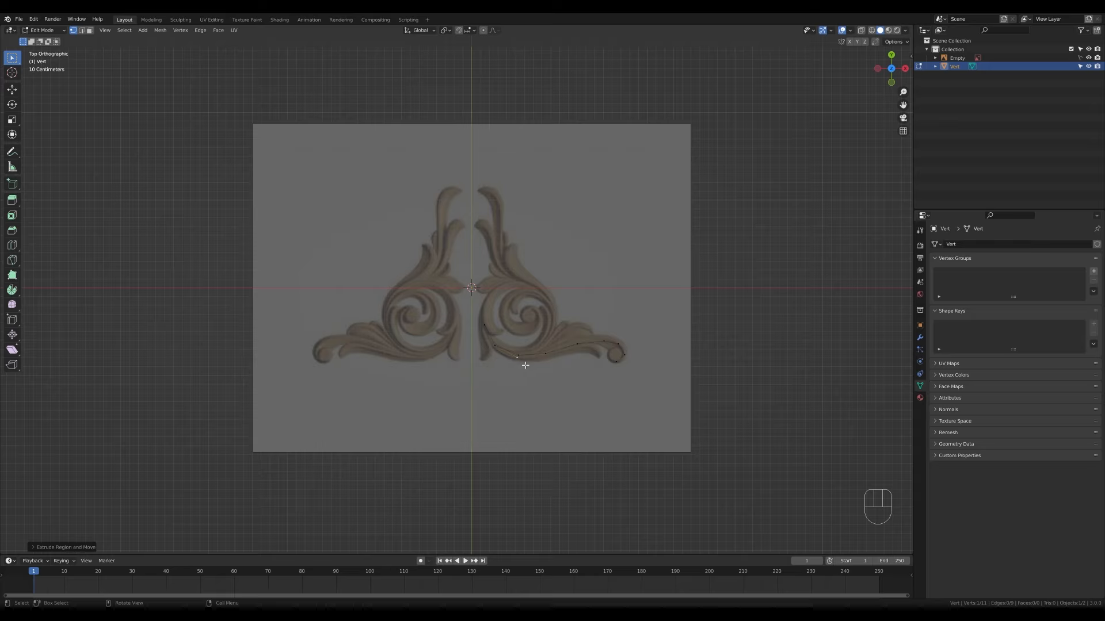
key("e")
left_click(582, 359)
key("e")
left_click(599, 355)
key("e")
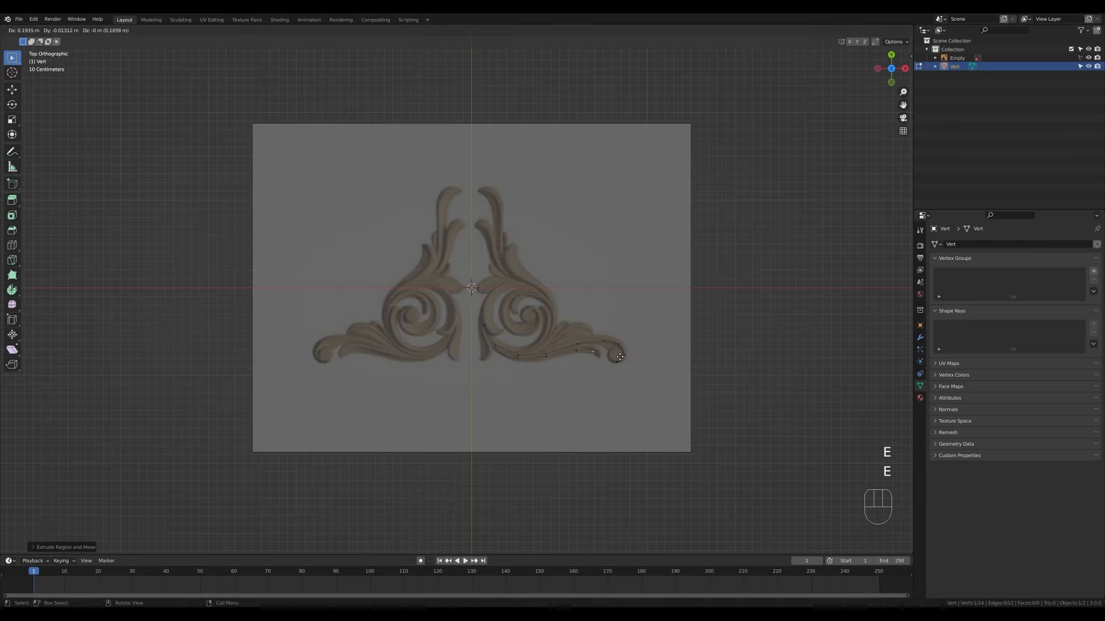
left_click(621, 358)
key("e")
left_click(626, 359)
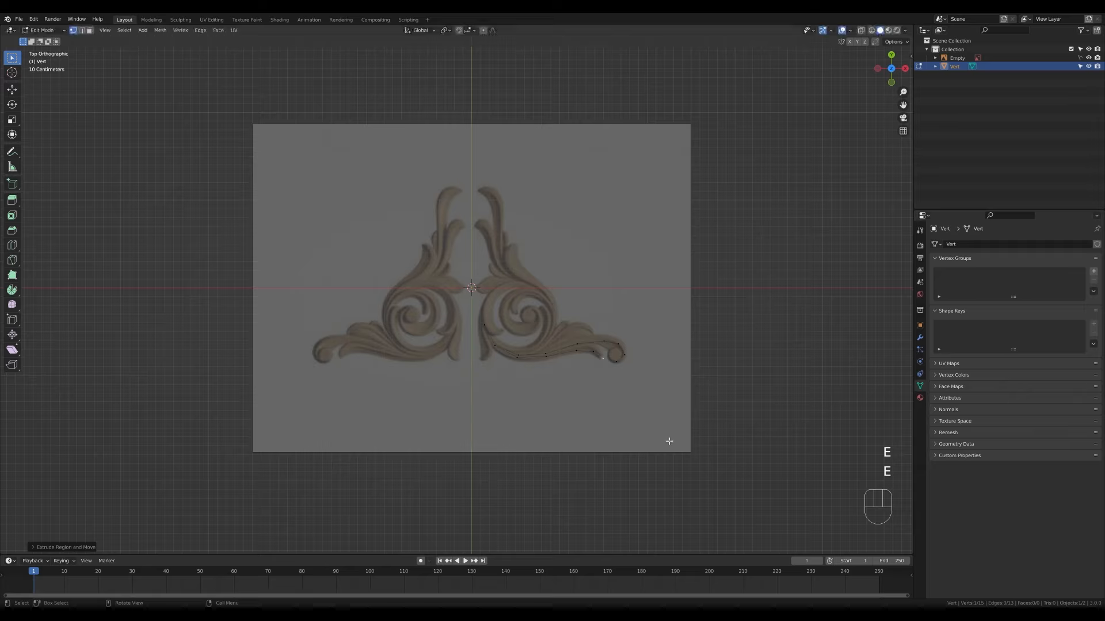
- Duplicate the vertex near the lower stem's inner end and extrude a third chain along the short upper leaf to its tip
left_click(496, 345)
key("shift+d")
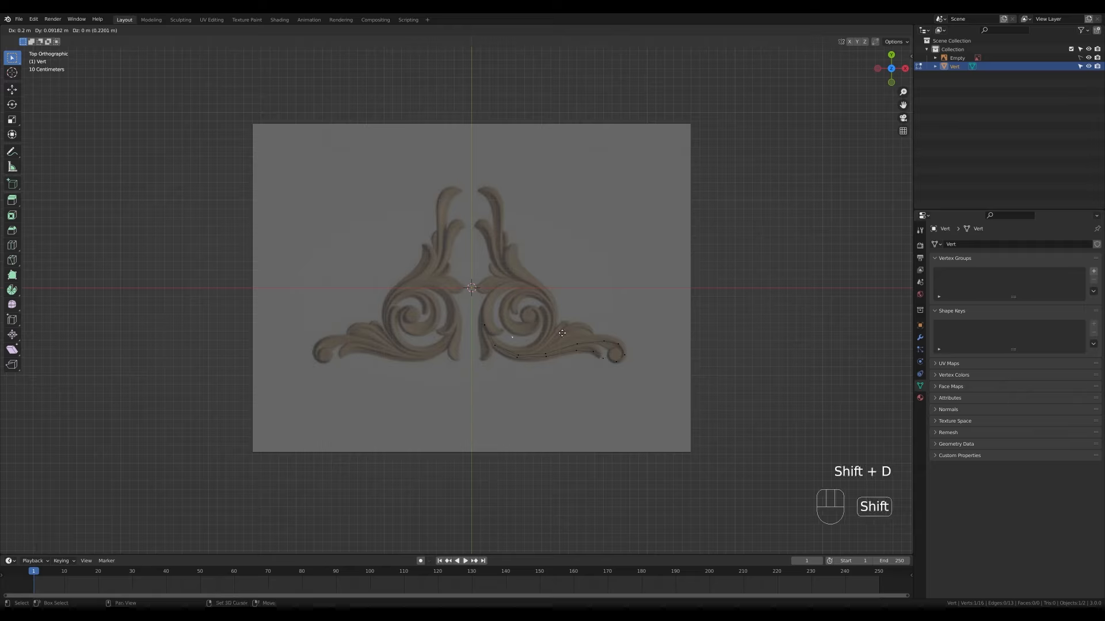
left_click(520, 353)
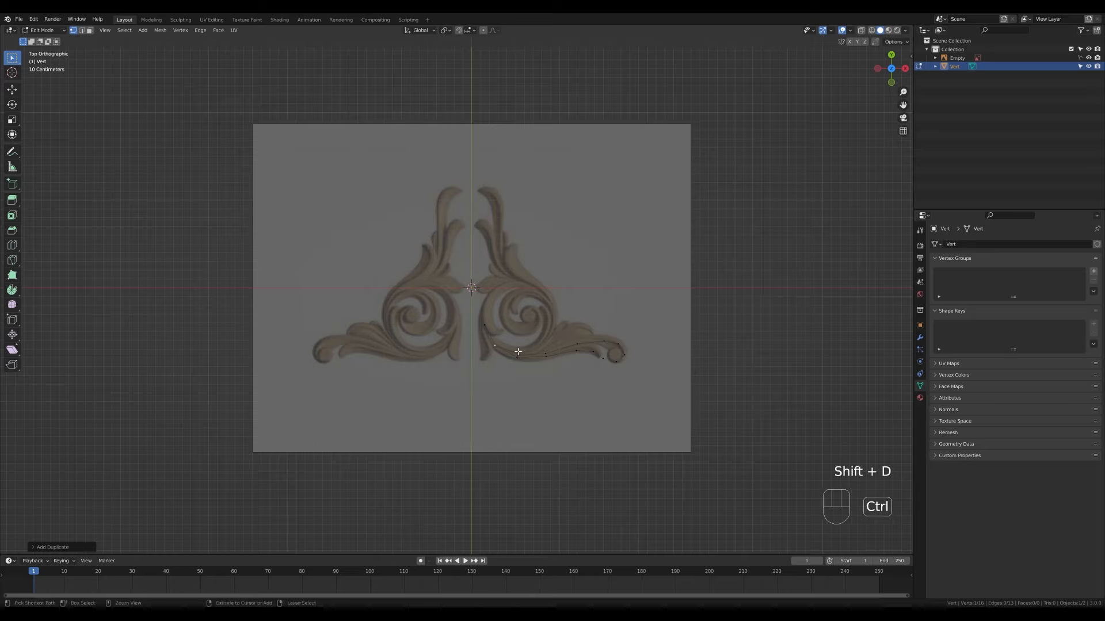
right_click(547, 346, "ctrl")
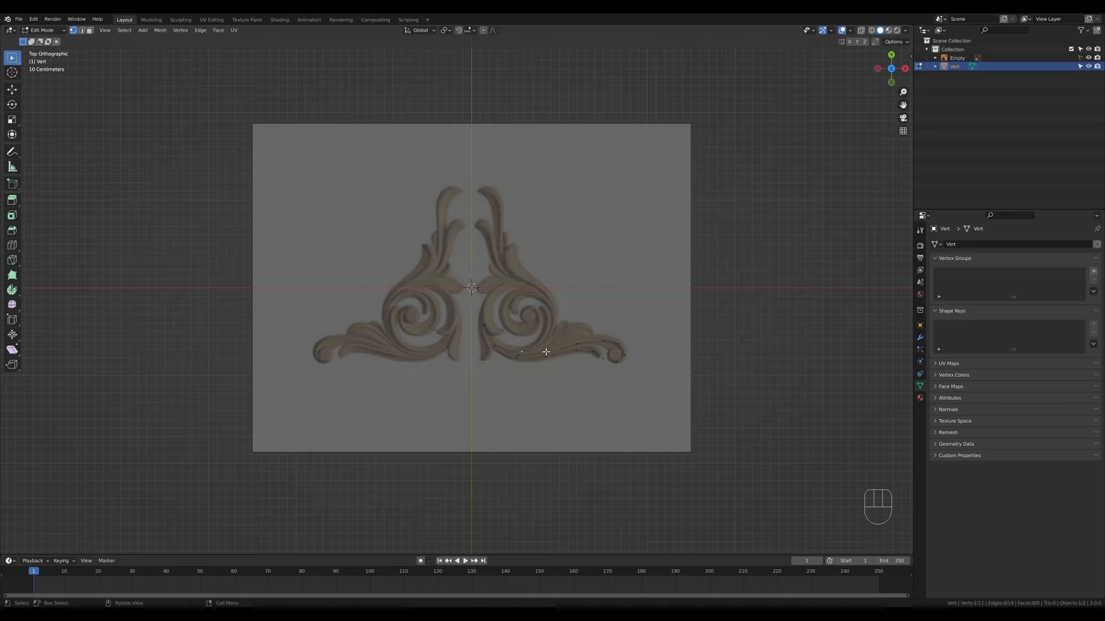
right_click(542, 348, "ctrl")
right_click(559, 339, "ctrl")
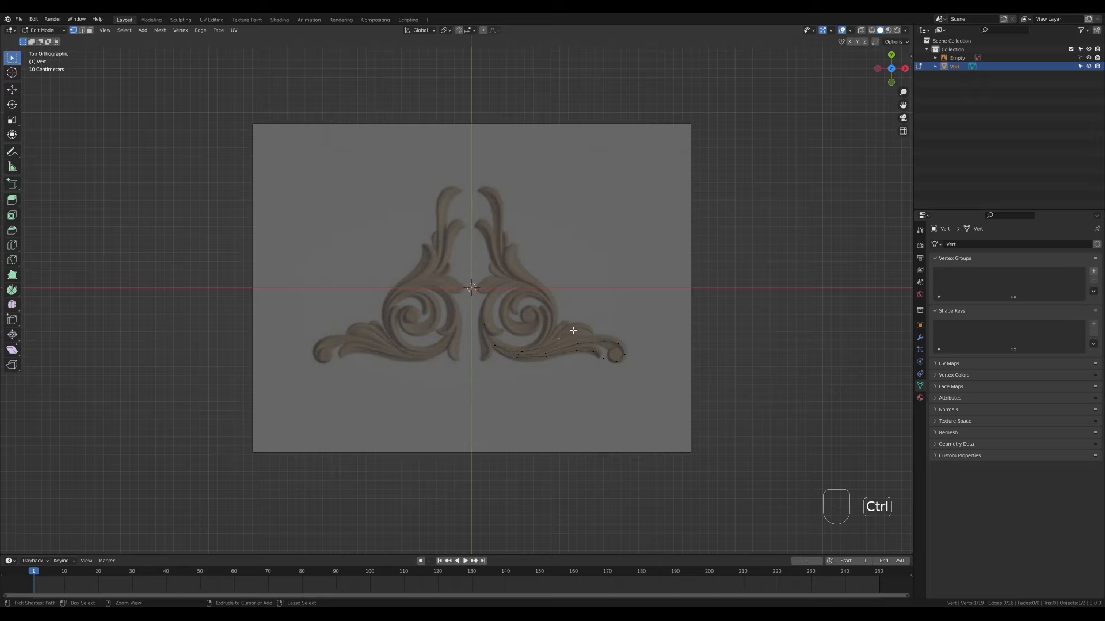
right_click(576, 329, "ctrl")
right_click(584, 328, "ctrl")
right_click(594, 331, "ctrl")
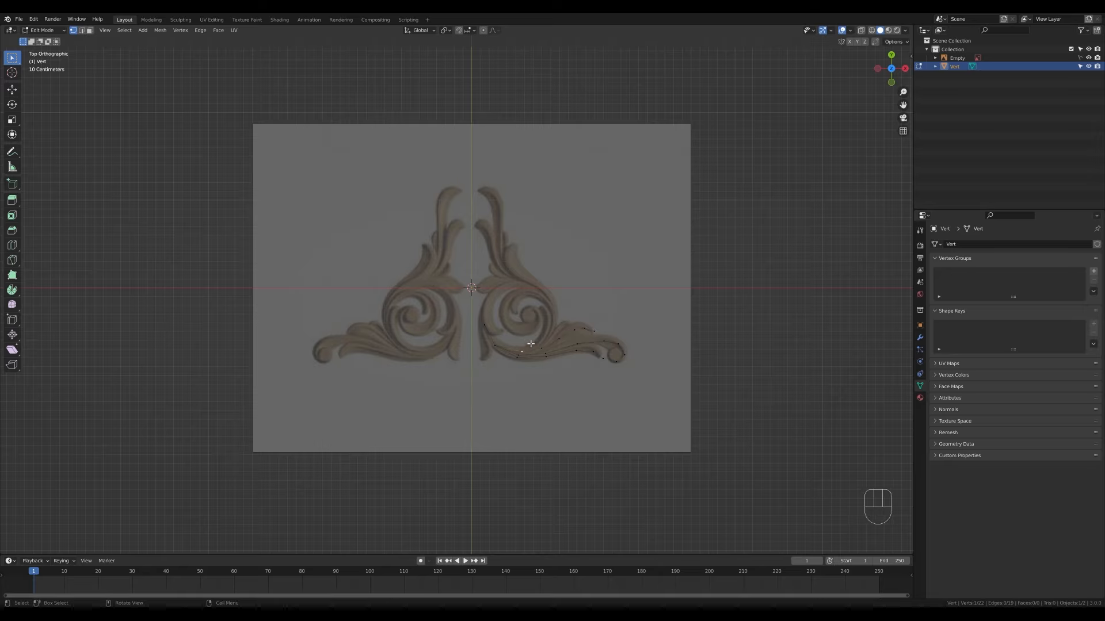
- Duplicate the third chain's starting vertex and extrude a chain up the scroll's outer side to the tip of the short side leaf
scroll(535, 361, "up", 2)
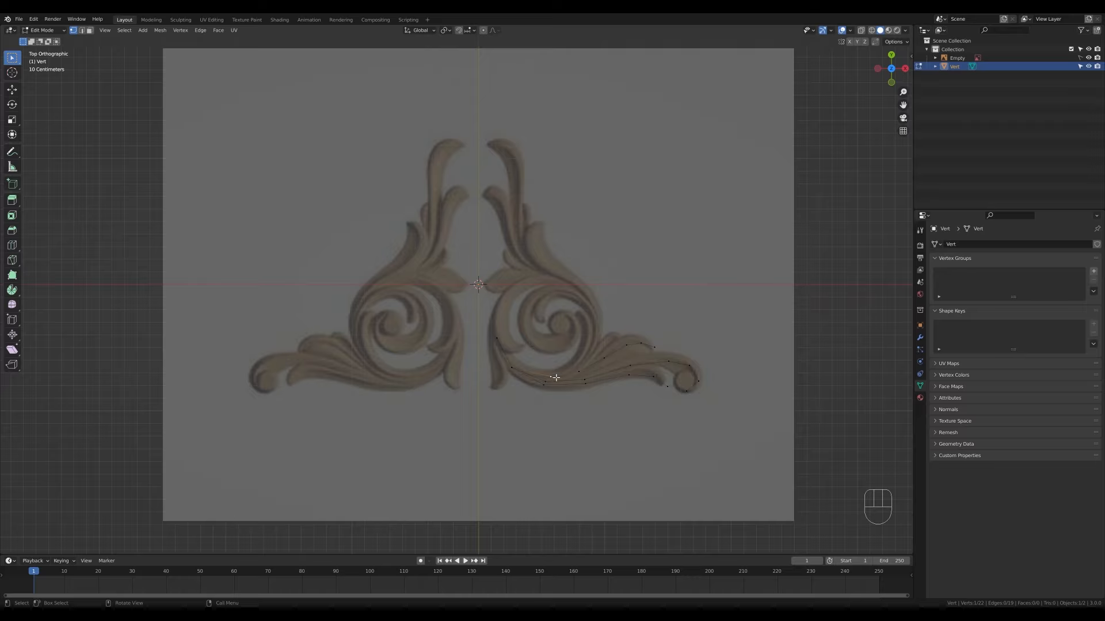
key("shift+d")
right_click(576, 351)
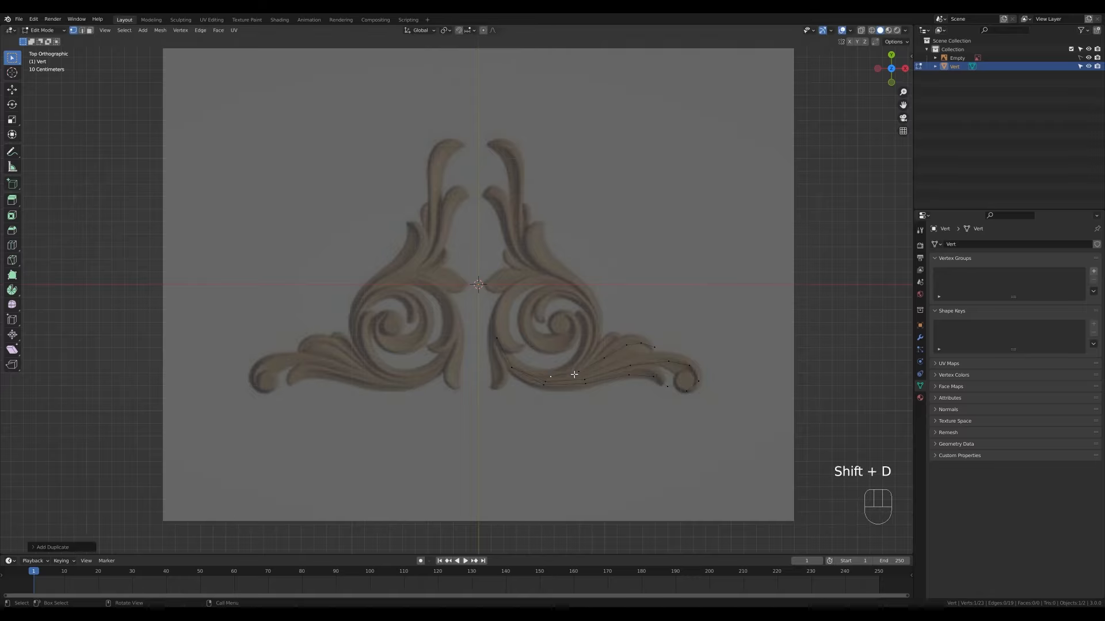
key("e")
left_click(599, 357)
right_click(589, 349, "ctrl")
right_click(595, 323, "ctrl")
right_click(569, 281, "ctrl")
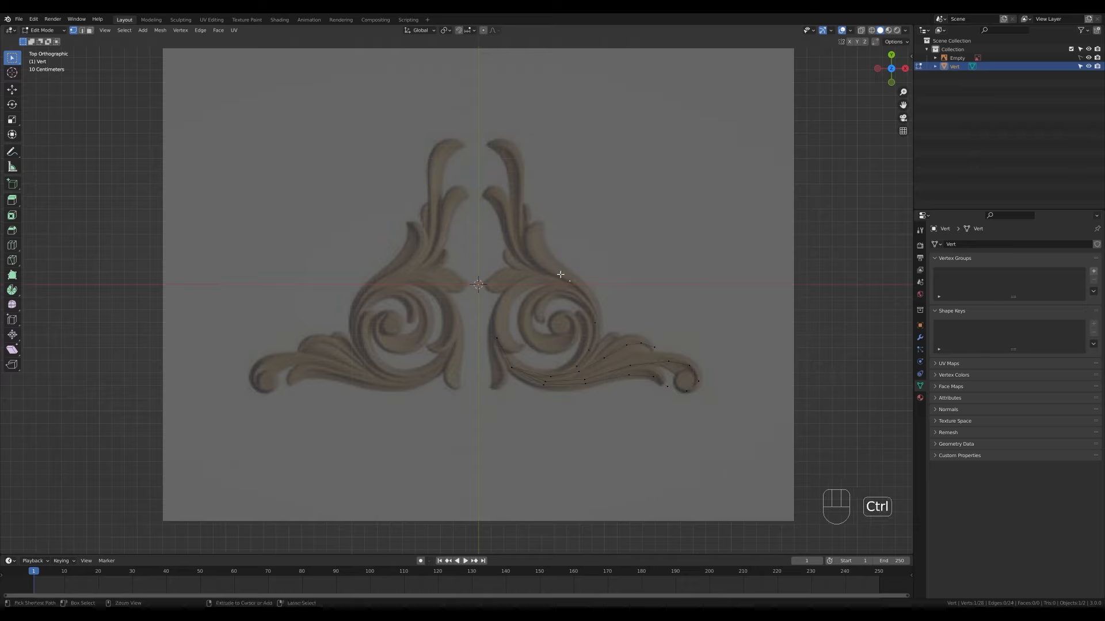
right_click(547, 266, "ctrl")
right_click(534, 249, "ctrl")
right_click(531, 234, "ctrl")
right_click(535, 223, "ctrl")
- Duplicate the vertex on the scroll's outer side and extrude a chain around the spiral into its centre
left_click(595, 322)
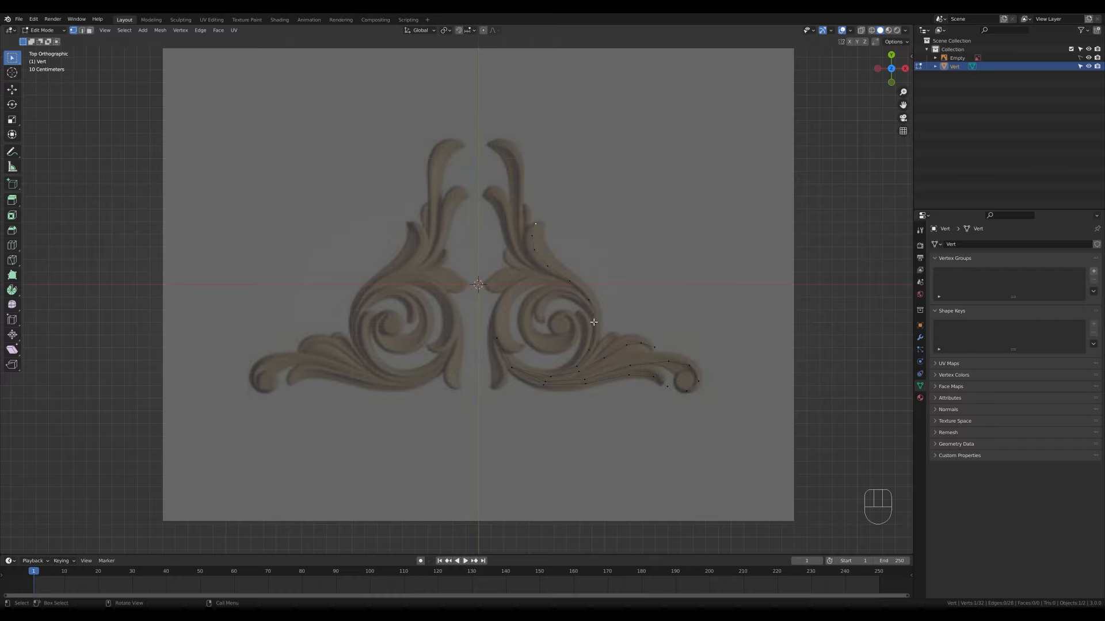
key("shift+d")
left_click(612, 327)
right_click(583, 300, "ctrl")
right_click(559, 289, "ctrl")
right_click(539, 292, "ctrl")
right_click(525, 309, "ctrl")
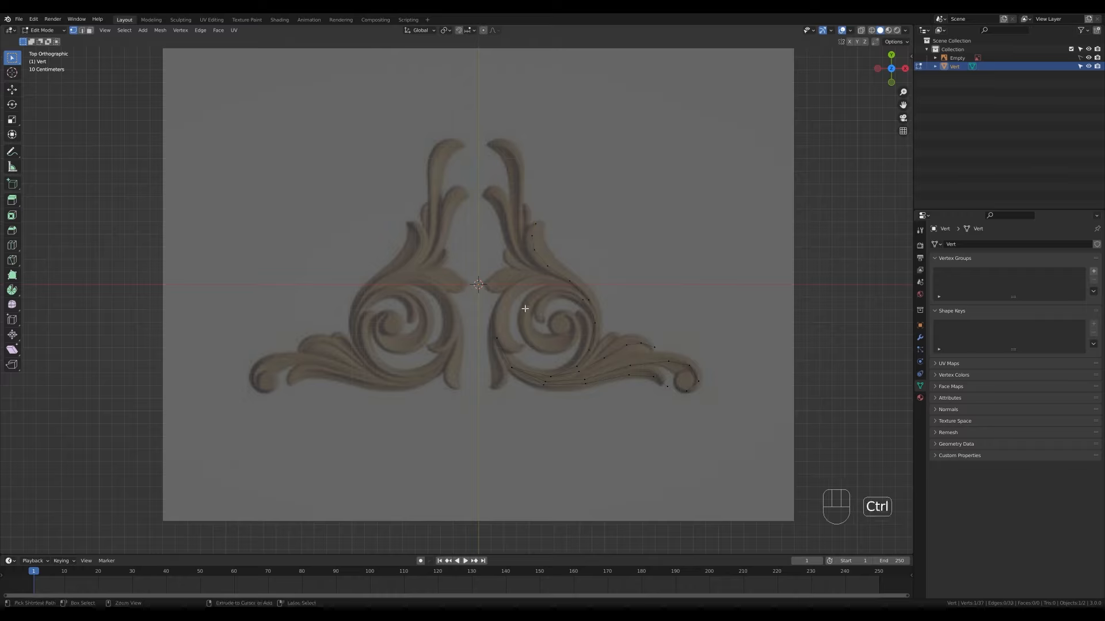
right_click(524, 329, "ctrl")
right_click(537, 346, "ctrl")
right_click(556, 349, "ctrl")
right_click(574, 341, "ctrl")
right_click(574, 320, "ctrl")
right_click(562, 313, "ctrl")
right_click(549, 317, "ctrl")
right_click(555, 332, "ctrl")
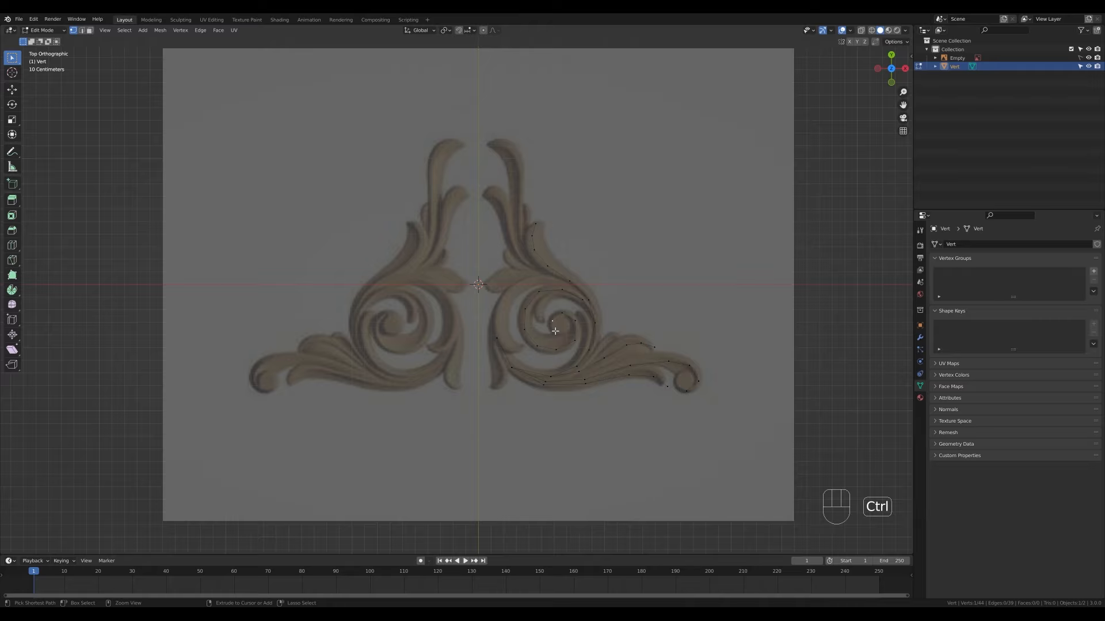
- Duplicate the vertex on the scroll's upper outer side and extrude a chain around the large inner loop to the small leaf tip
left_click(591, 301)
key("shift+d")
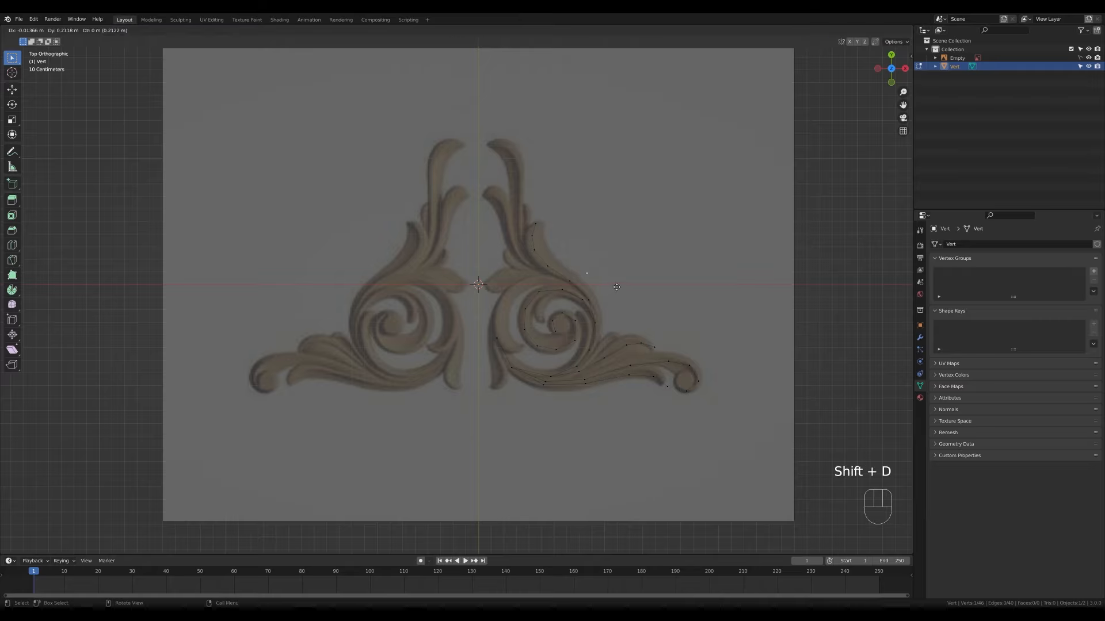
left_click(613, 319)
right_click(562, 283, "ctrl")
right_click(530, 279, "ctrl")
right_click(503, 299, "ctrl")
right_click(518, 348, "ctrl")
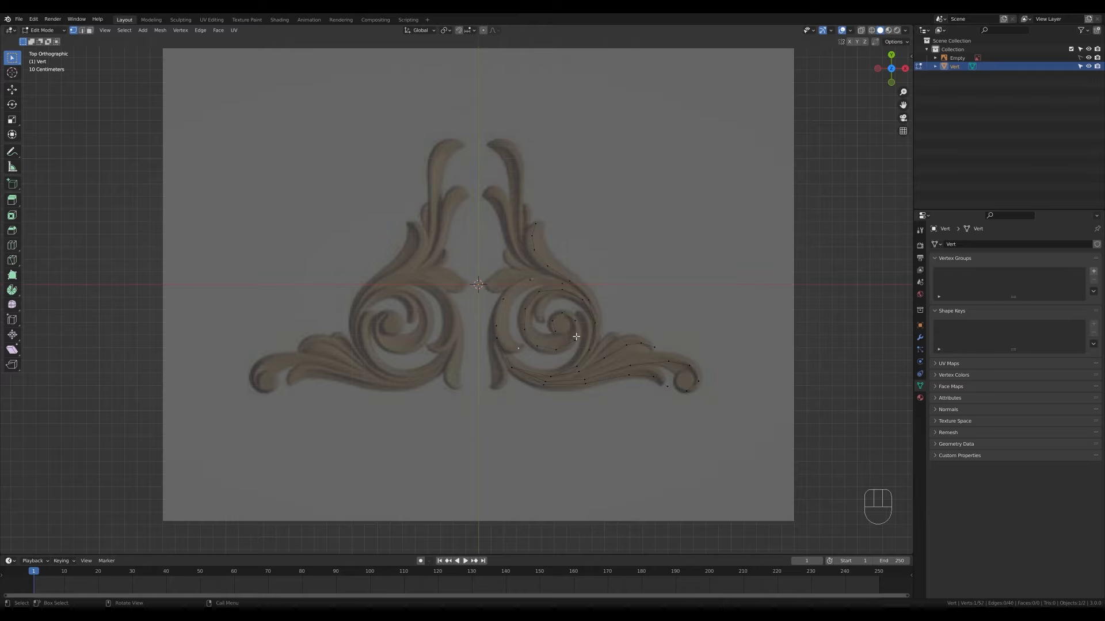
- Duplicate vertices to trace separate chains down the lower inner leaf and up the tallest leaf, undoing the misplaced point
key("shift+d")
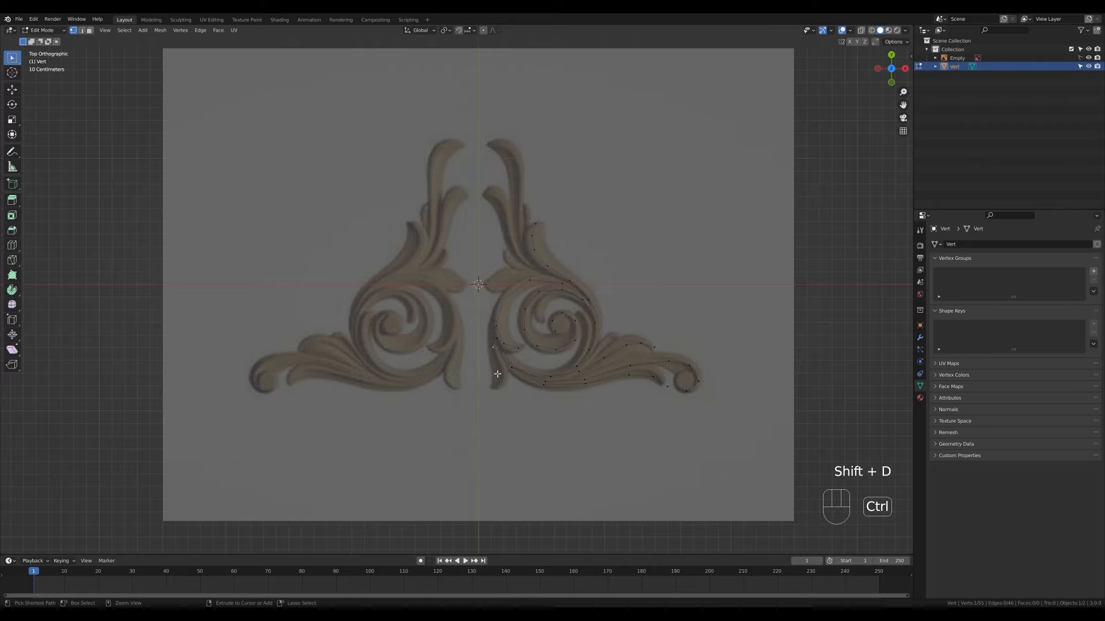
left_click(489, 394, "ctrl")
key("ctrl+z")
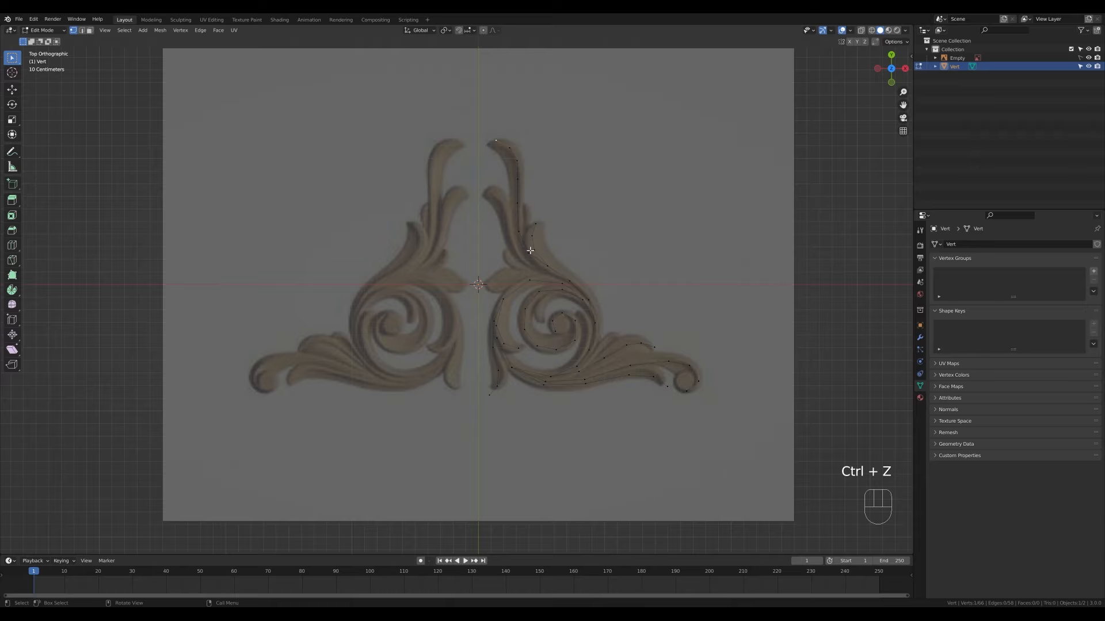
- Duplicate the current vertex and extrude a chain from the side leaf's base up the middle leaf to its curled tip
key("shift+d")
right_click(602, 280)
right_click(544, 269, "ctrl")
right_click(524, 258, "ctrl")
right_click(512, 241, "ctrl")
right_click(508, 220, "ctrl")
right_click(504, 206, "ctrl")
right_click(497, 197, "ctrl")
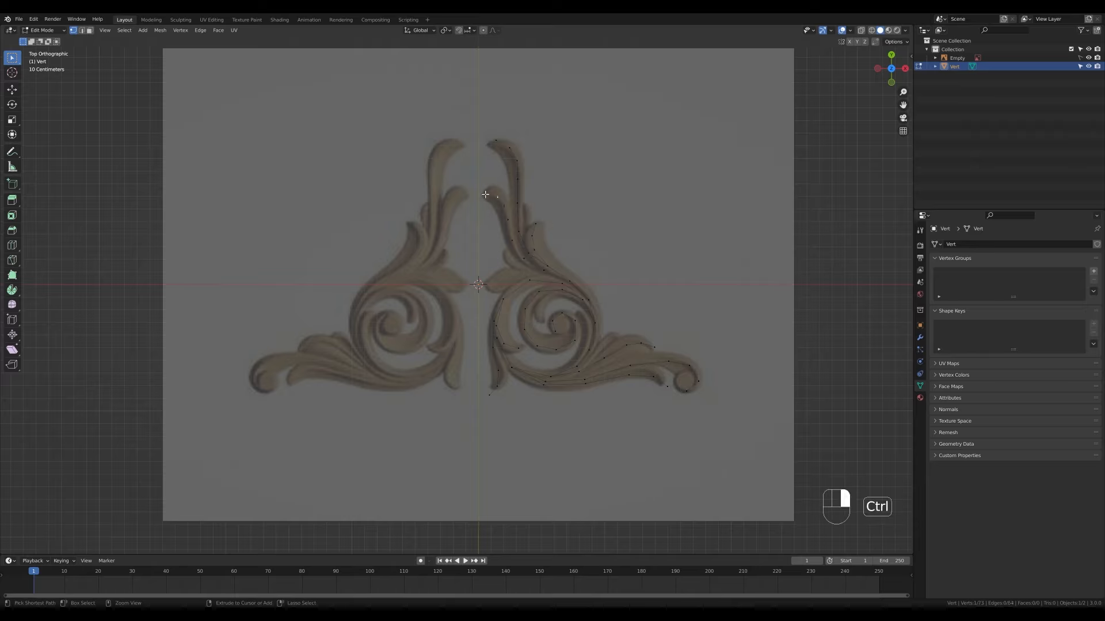
right_click(485, 195, "ctrl")
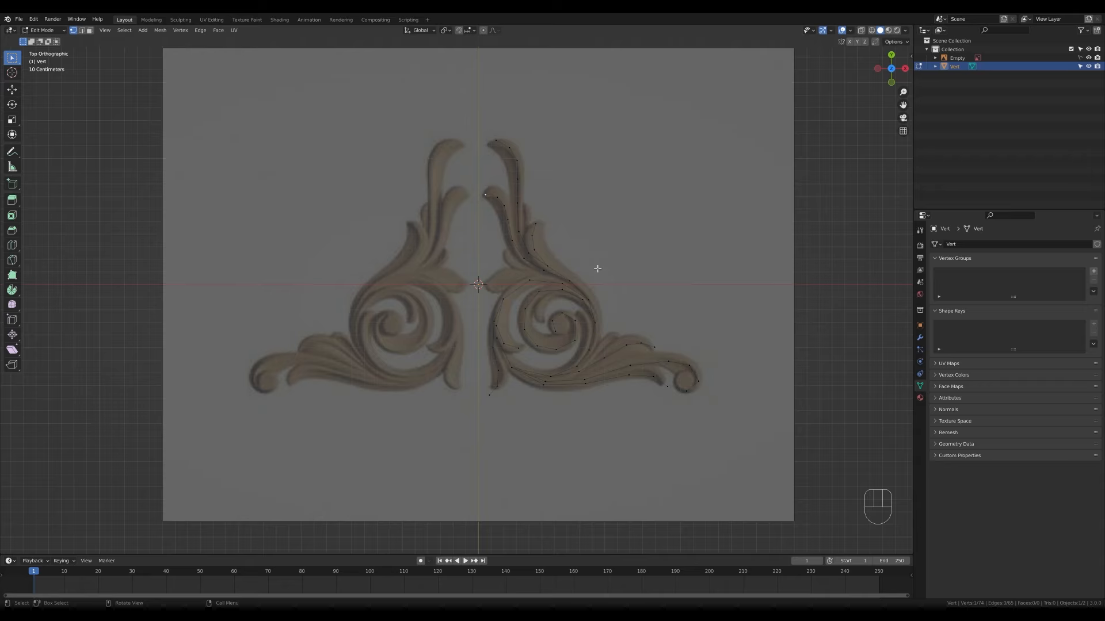
- Add a Subdivision modifier with viewport level 1 to the traced chains and show its modifier settings
key("a")
scroll(587, 271, "down", 2)
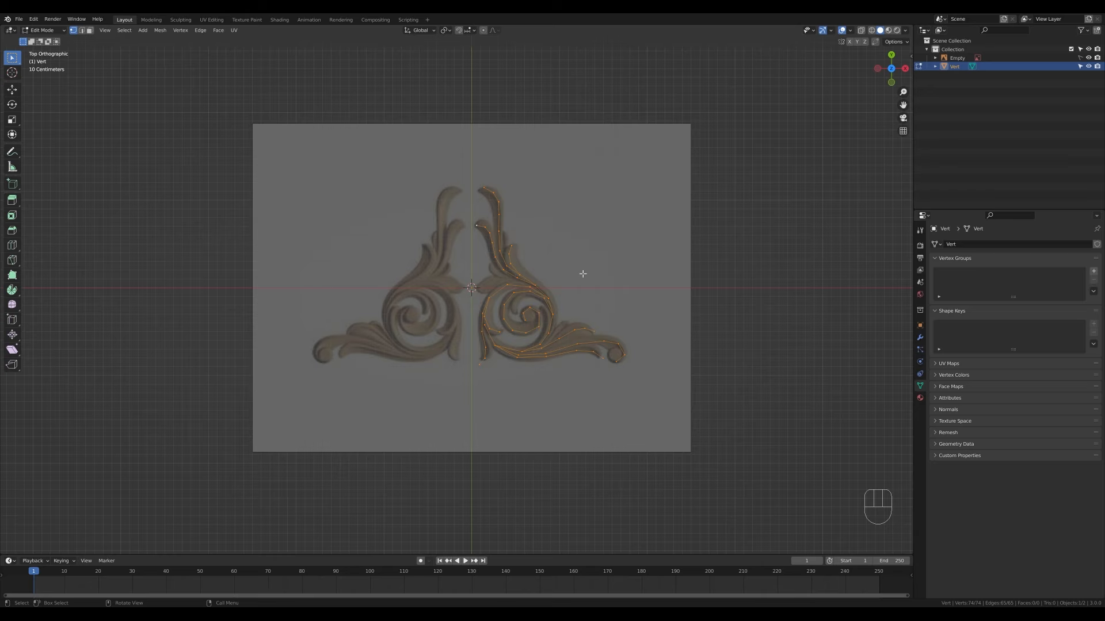
key("Tab")
key("ctrl+1")
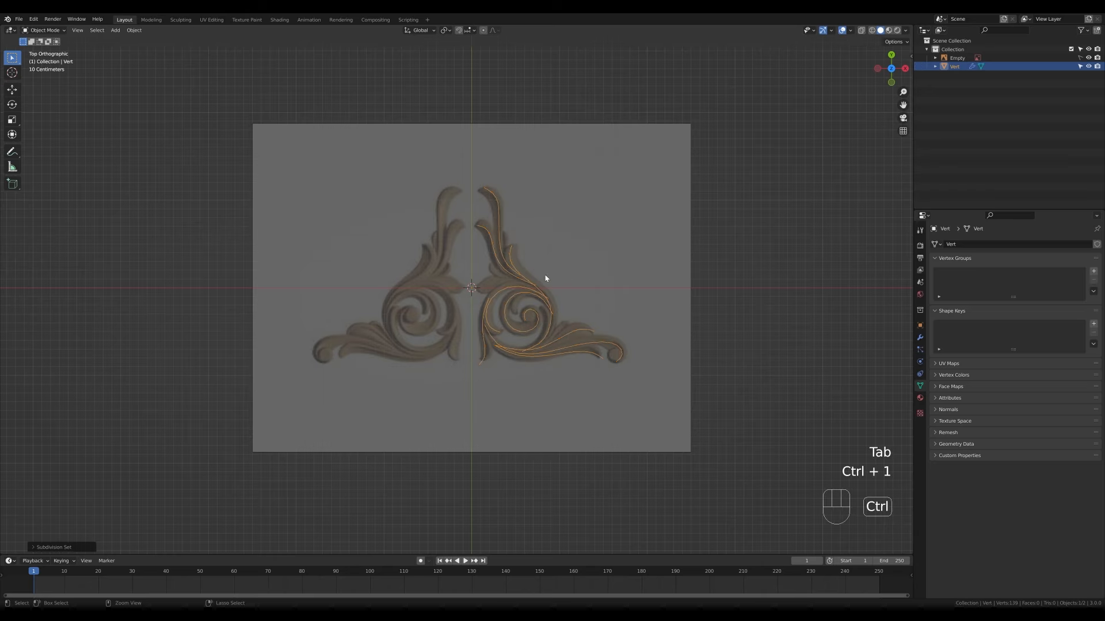
left_click(921, 336)
scroll(651, 277, "up", 2)
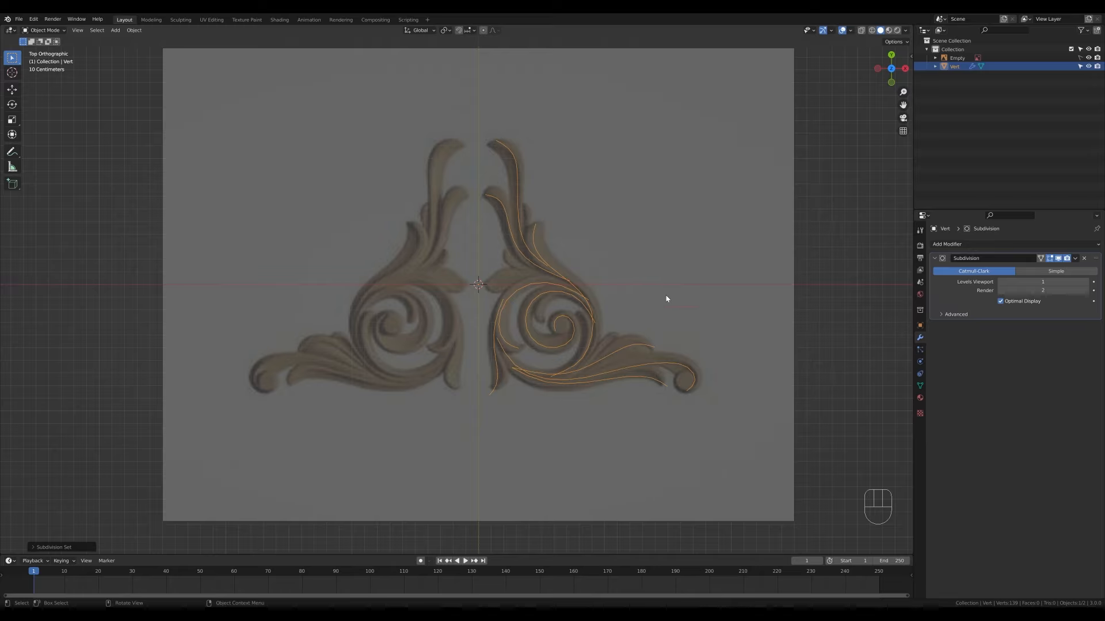
- Separate all the vertex chains into individual objects by loose parts and return to Object Mode
key("Tab")
key("a")
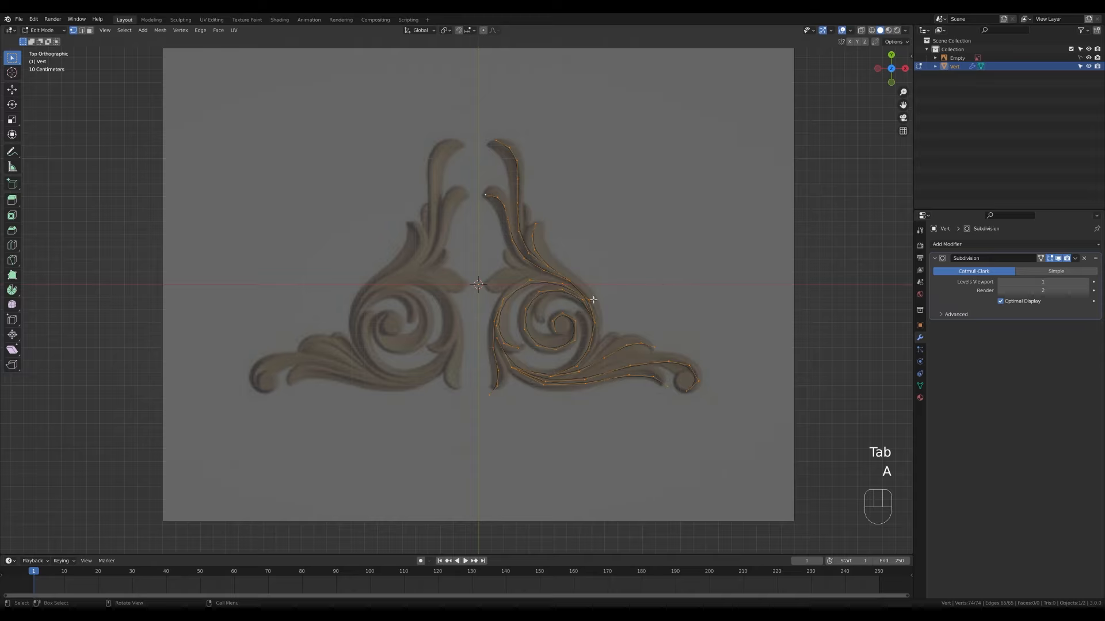
key("p")
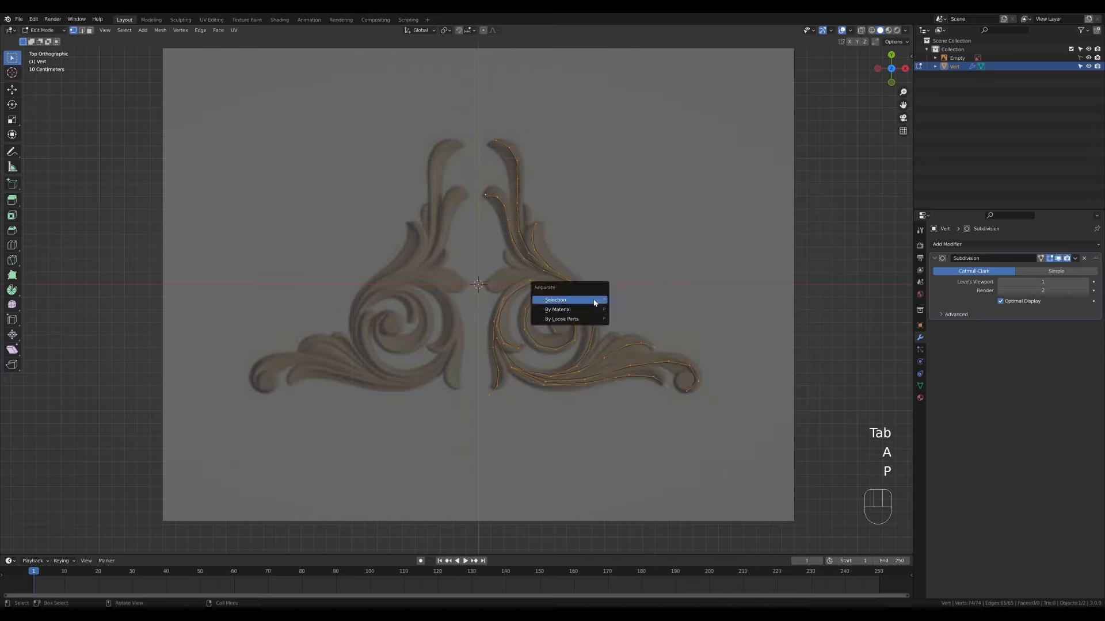
left_click(551, 320)
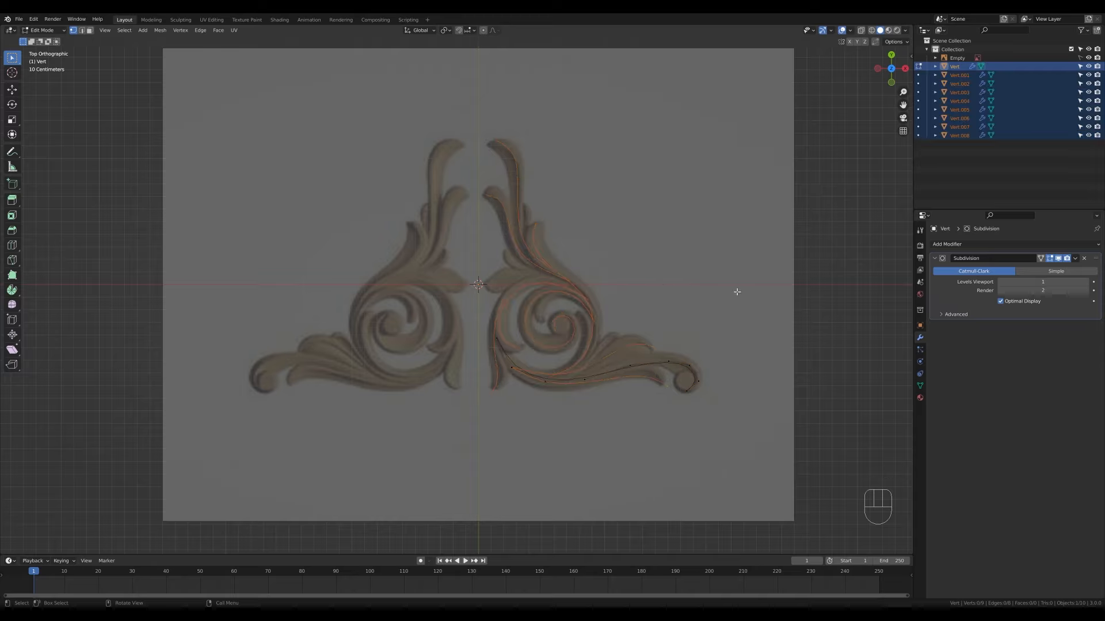
key("Tab")
- Select the separated chains one by one to check that each is its own object
left_click(630, 377)
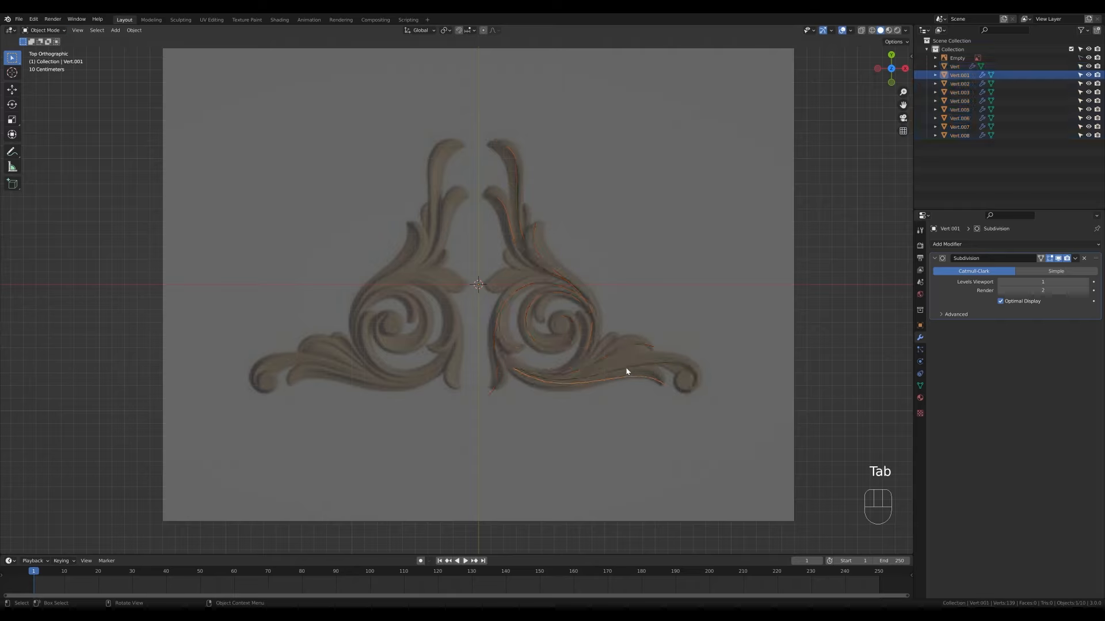
left_click(625, 367)
left_click(615, 350)
left_click(585, 346)
left_click(534, 343)
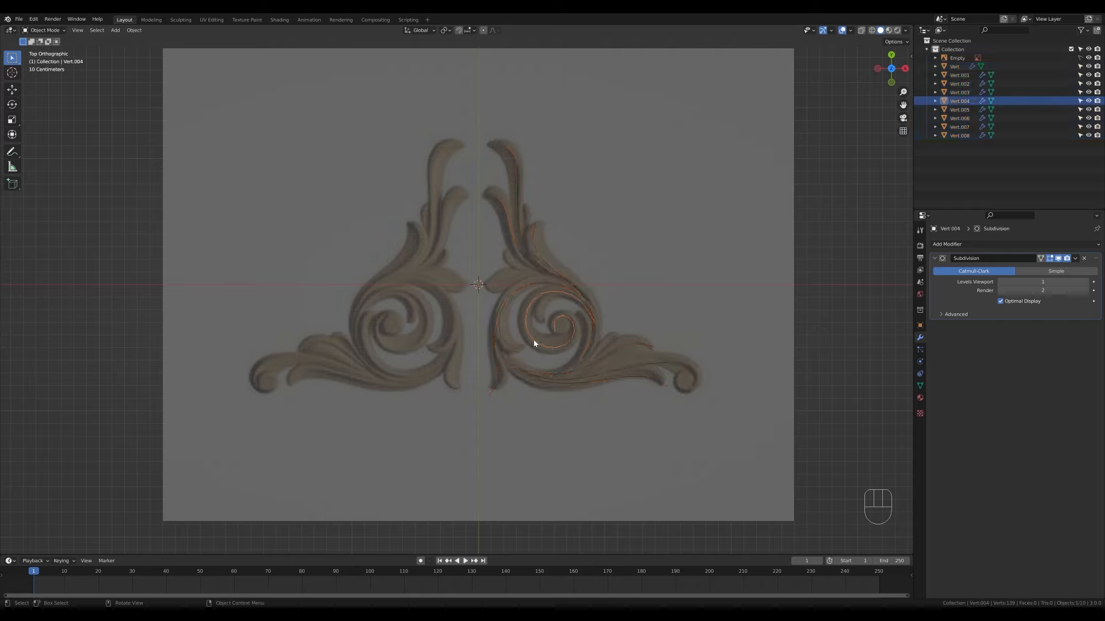
left_click(503, 335)
left_click(495, 323)
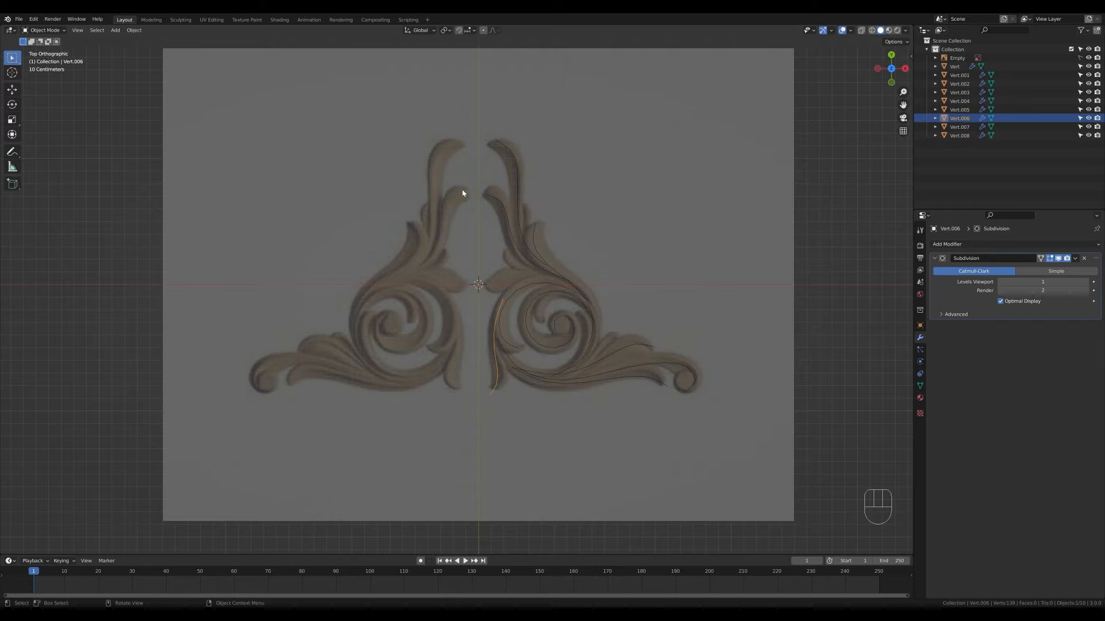
- Convert all the separated chain objects to curves
key("a")
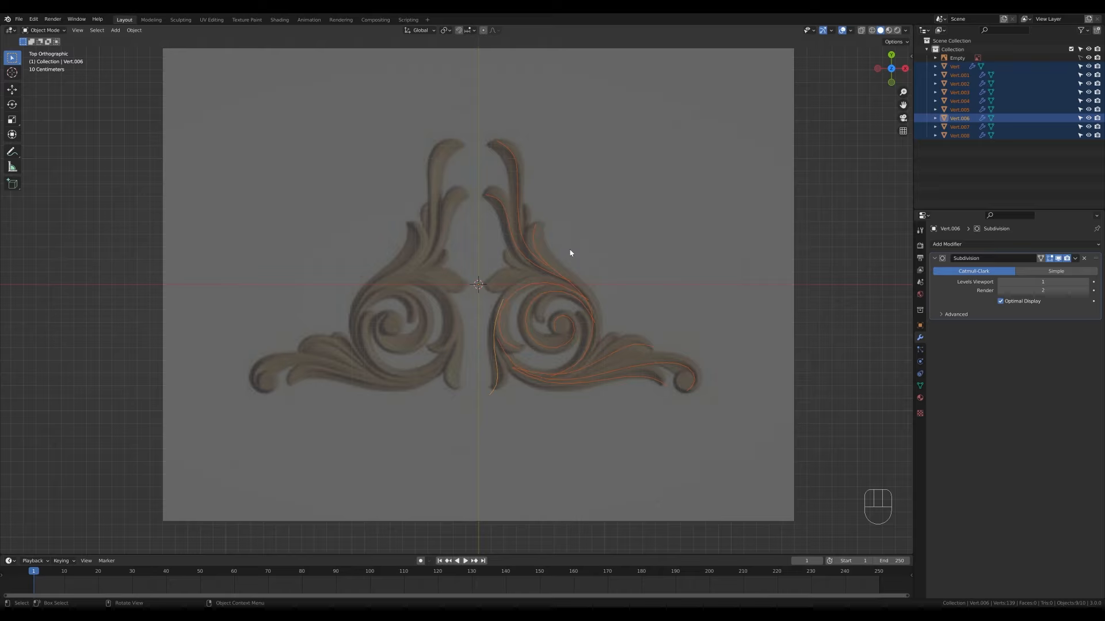
left_click(134, 30)
mouse_move(172, 266)
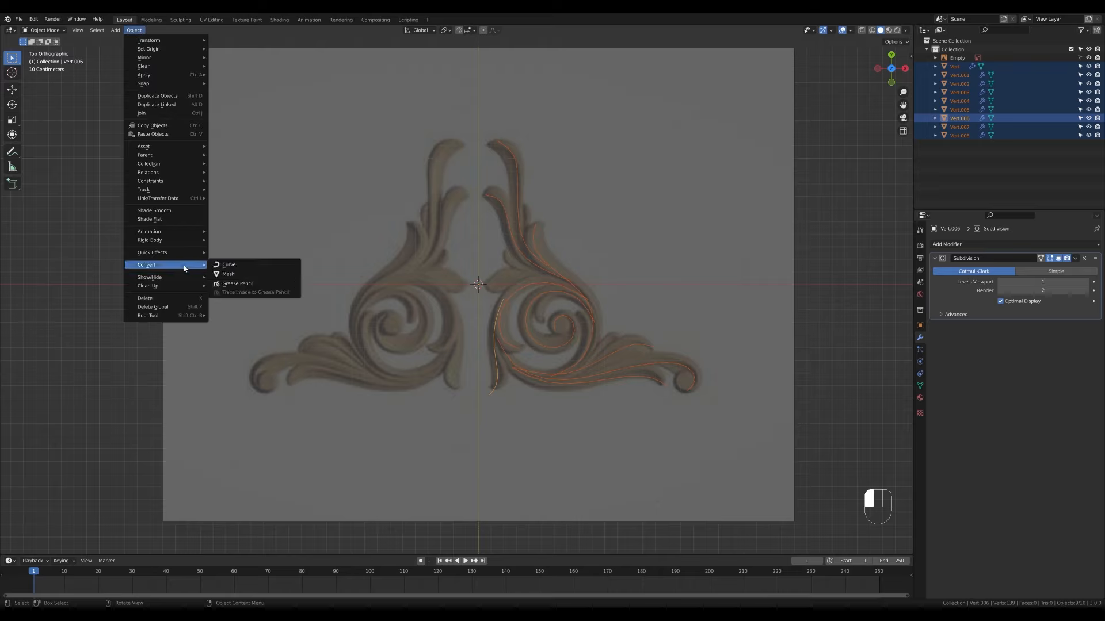
left_click(236, 266)
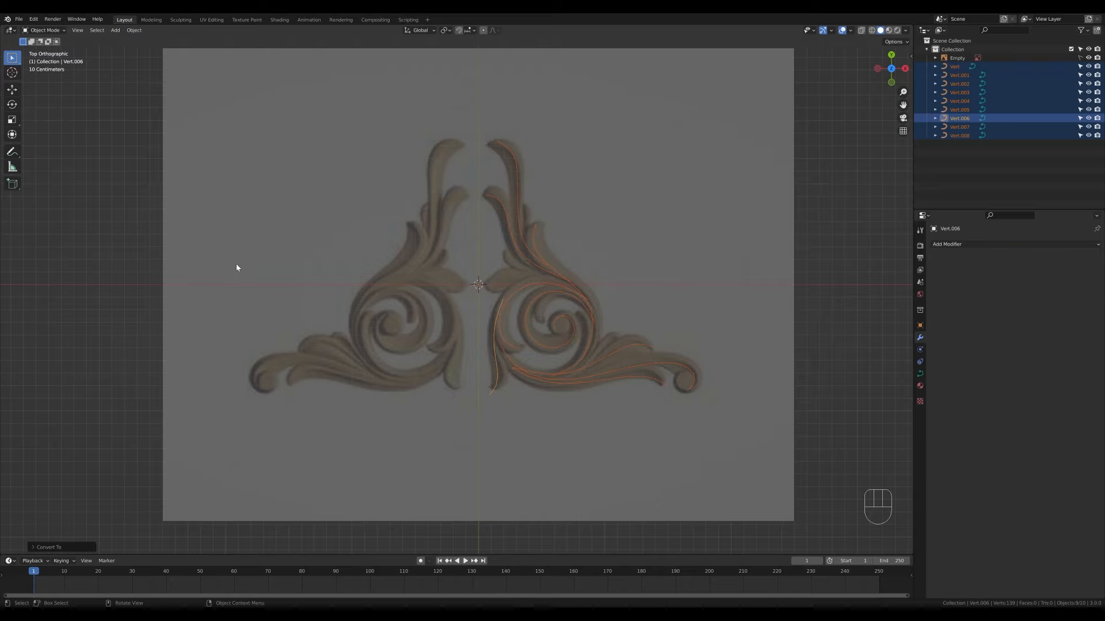
- Give all the curves a Profile bevel with a depth of 0.09 m
left_click(575, 345)
key("Tab")
key("Tab")
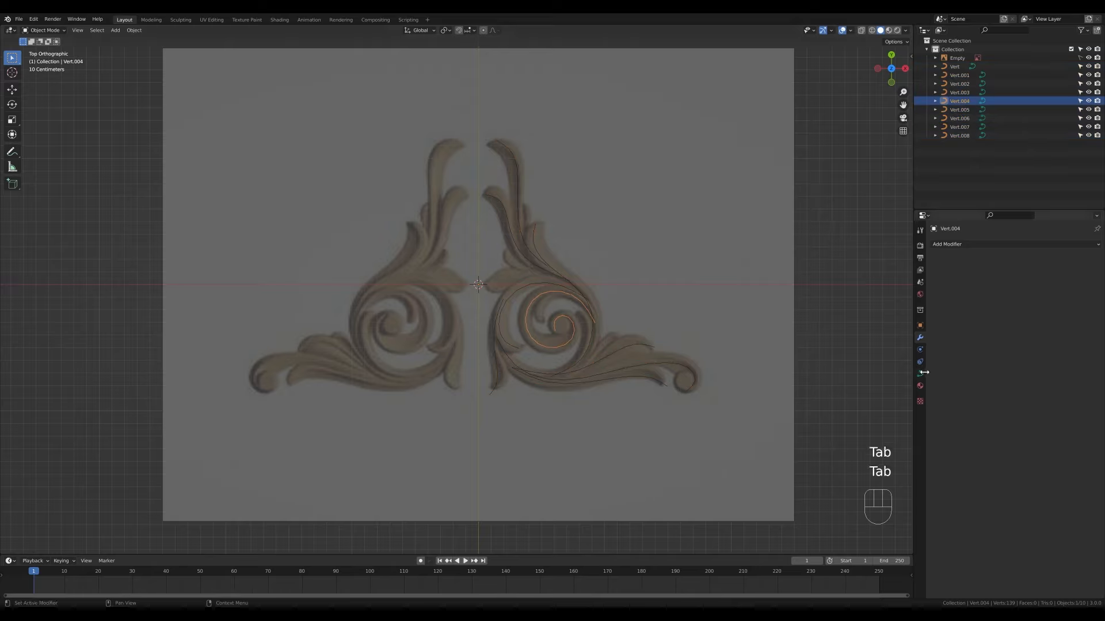
left_click(920, 374)
left_click(935, 386)
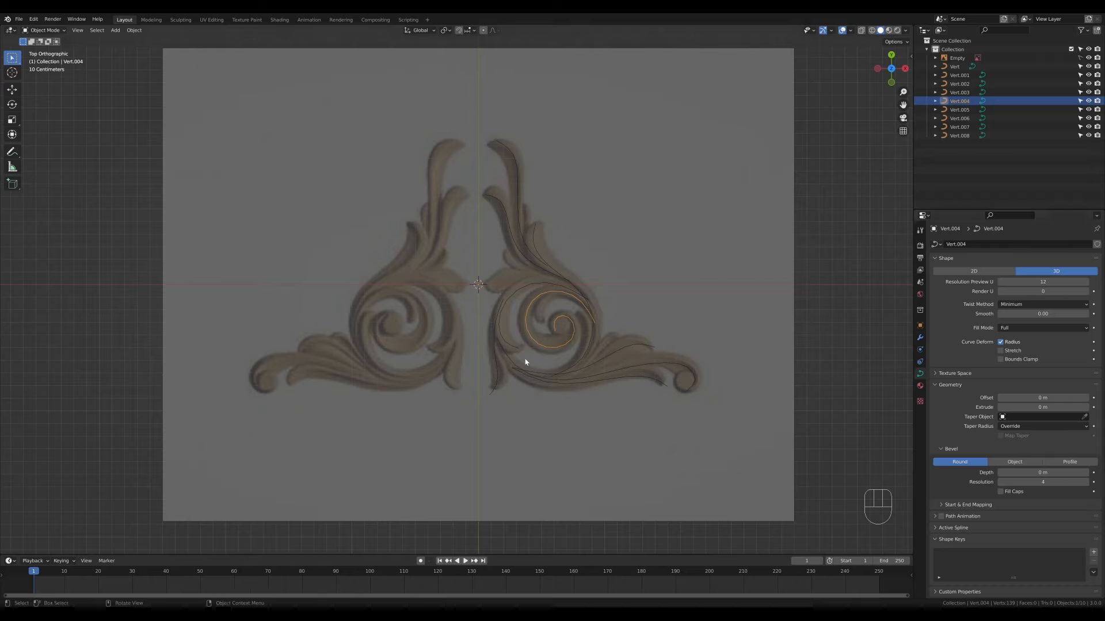
left_click_drag(445, 167, 719, 419)
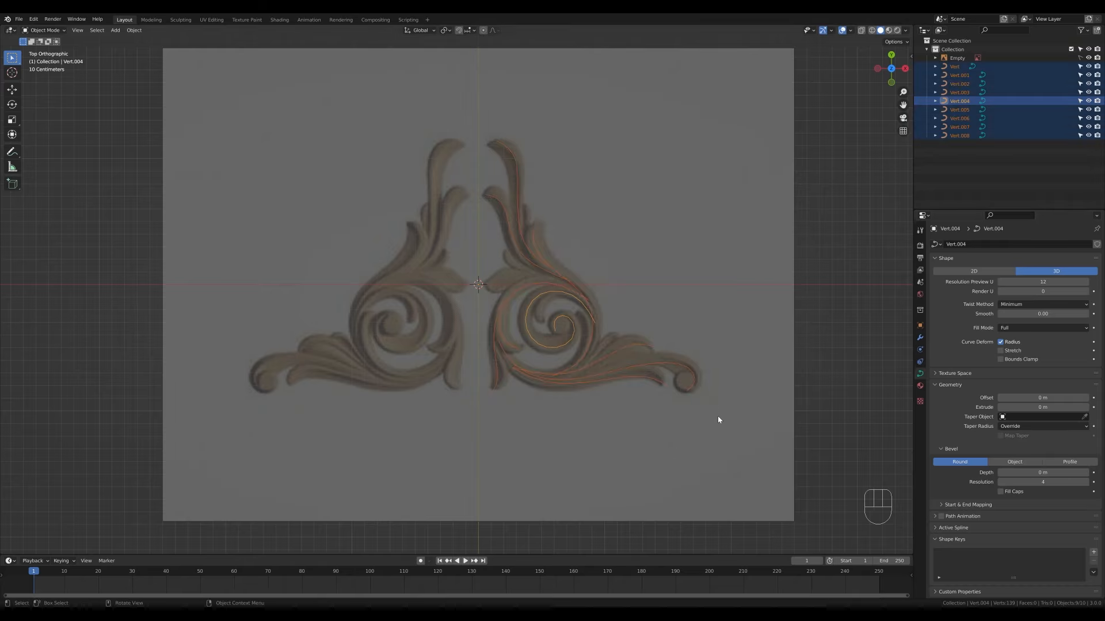
left_click(947, 385)
left_click(947, 386)
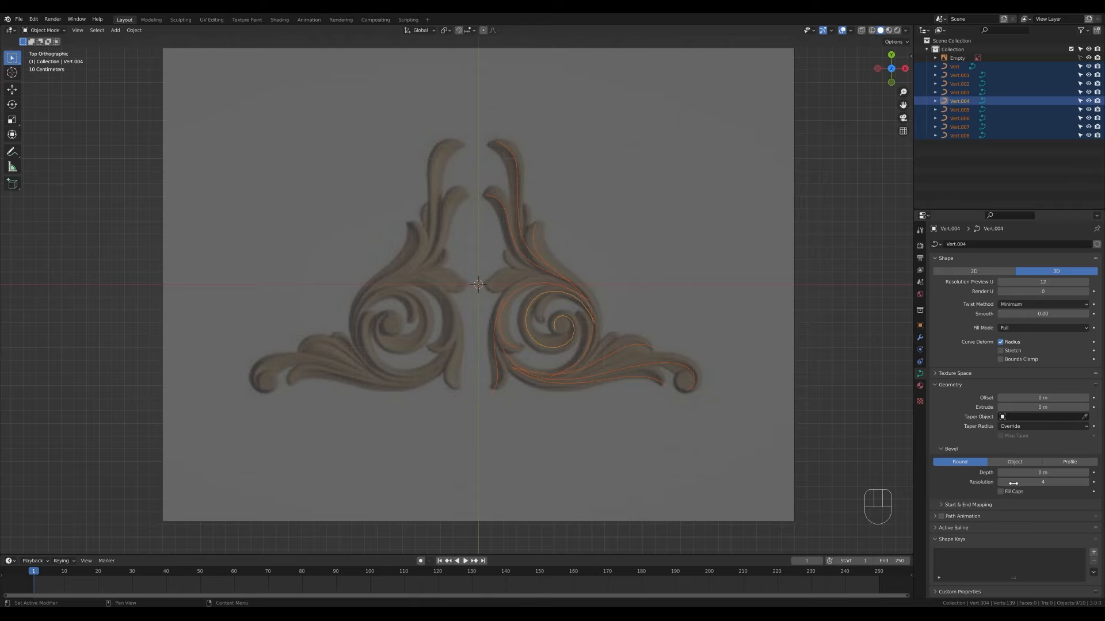
left_click(1069, 463, "alt")
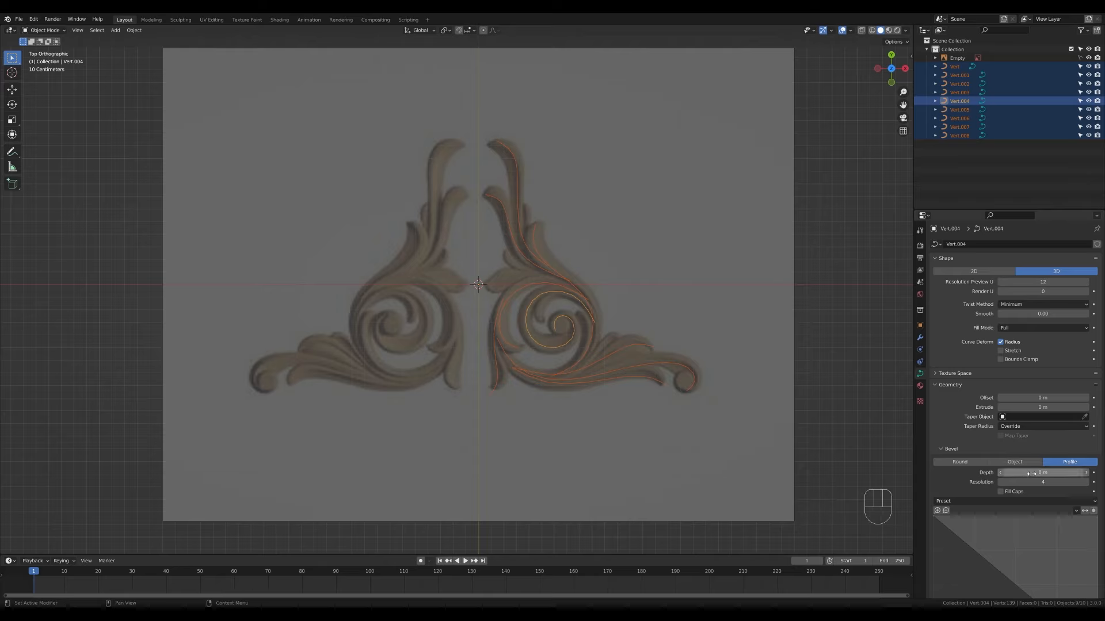
left_click_drag(1036, 473, 1050, 473, "alt")
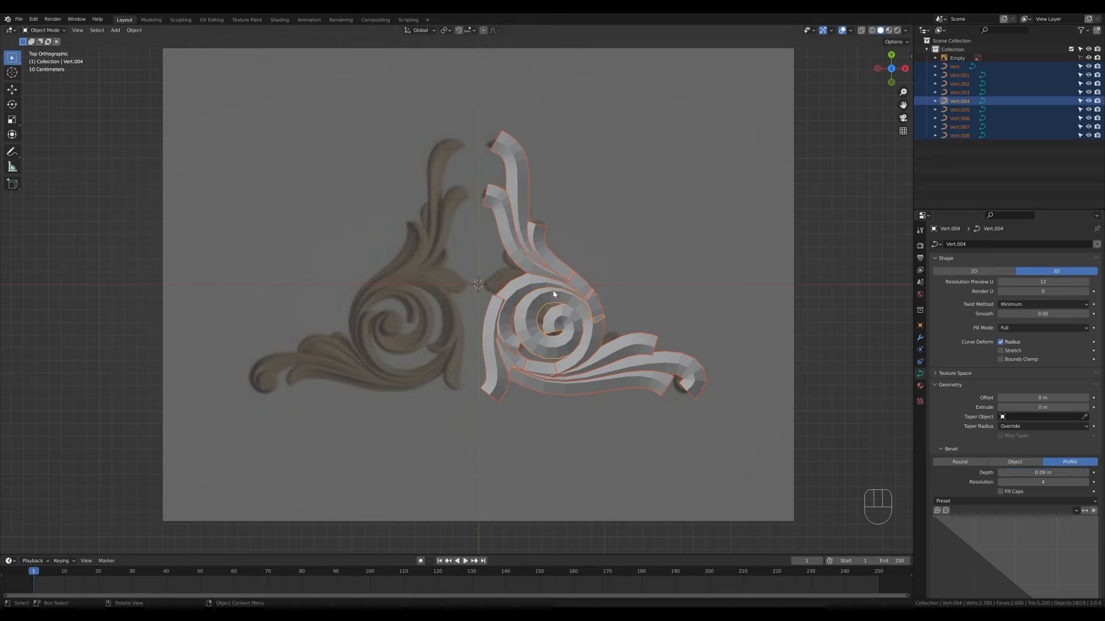
- Set the bevel resolution of all curves to 16 and inspect the density of their geometry with the wireframe display
key("less")
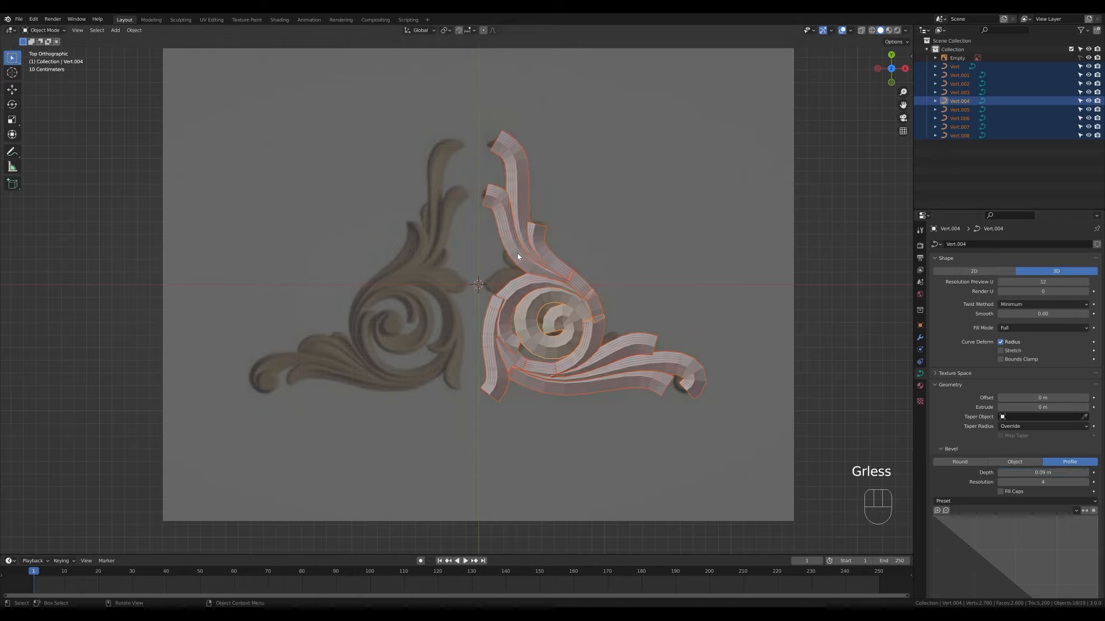
key("less")
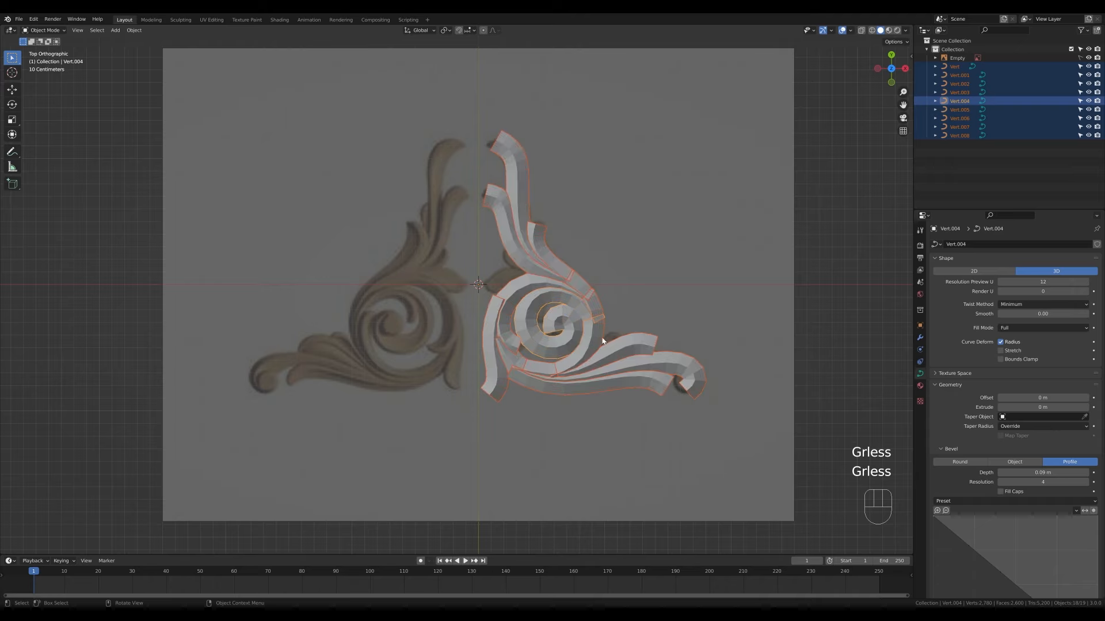
scroll(640, 371, "up", 1)
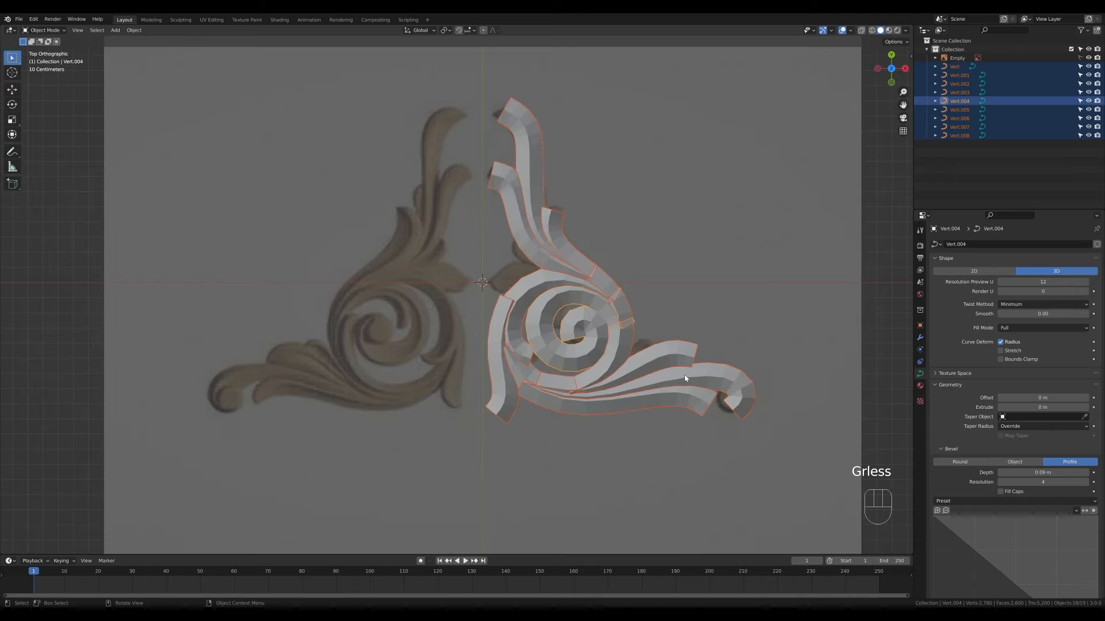
left_click(1036, 482)
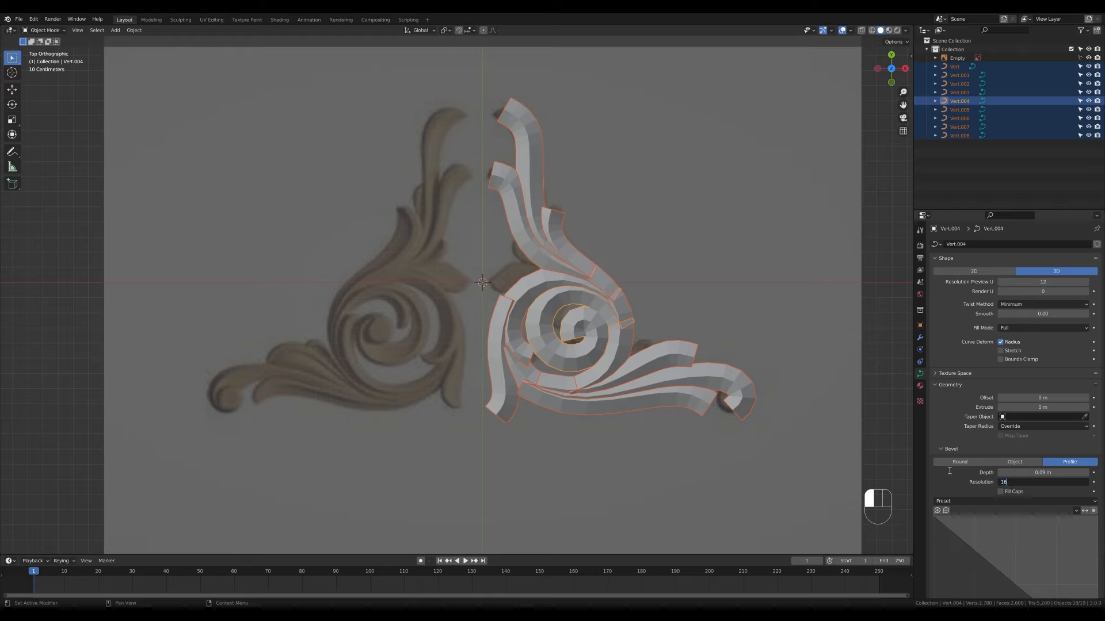
type("16")
key("Return")
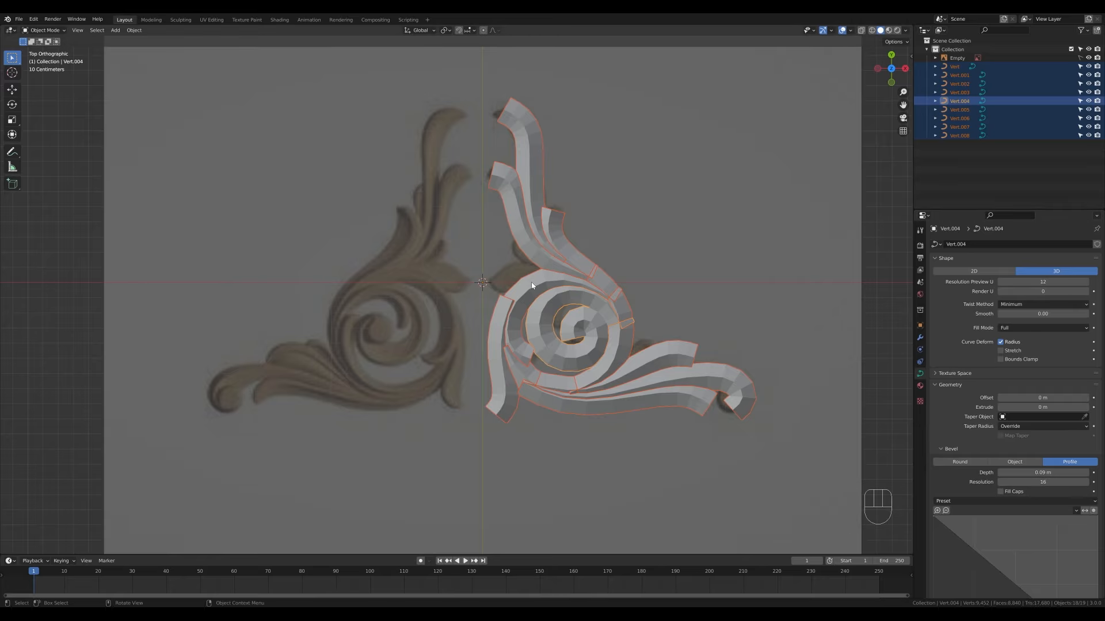
key("less")
scroll(631, 271, "up", 4)
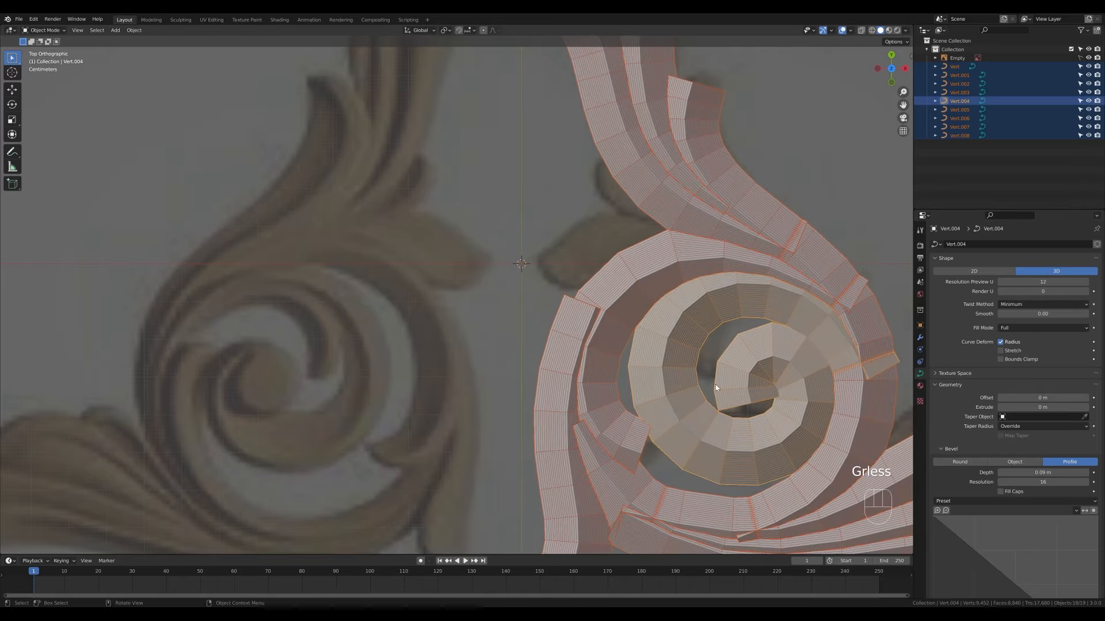
scroll(748, 374, "down", 6)
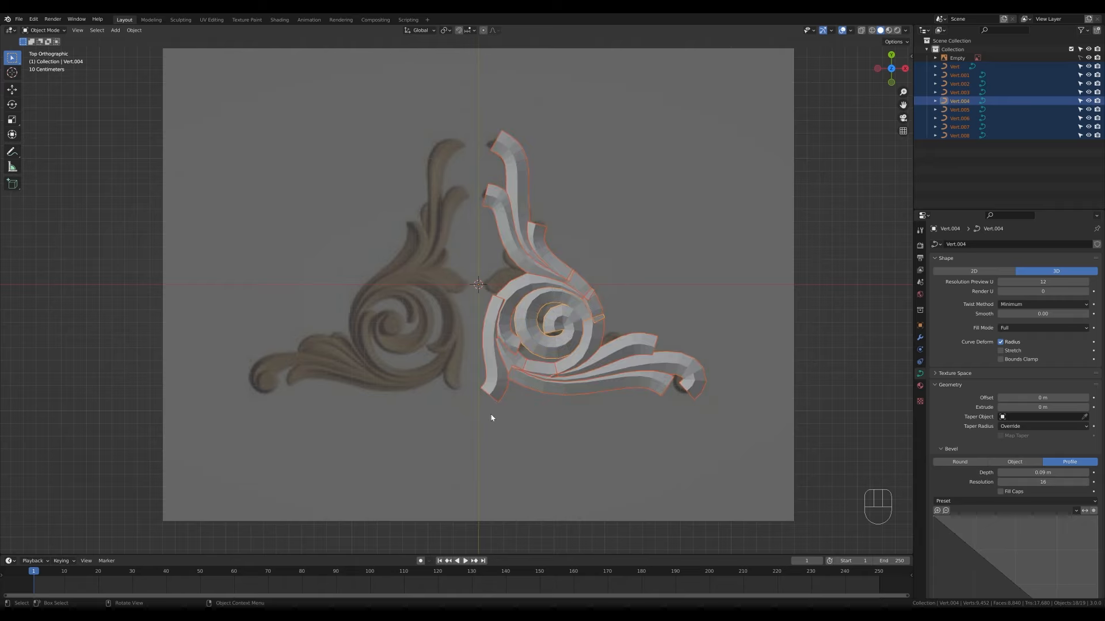
- Start editing the short vertical strip on the spiral's left side and try shrinking the radius of its upper end point
left_click(494, 388)
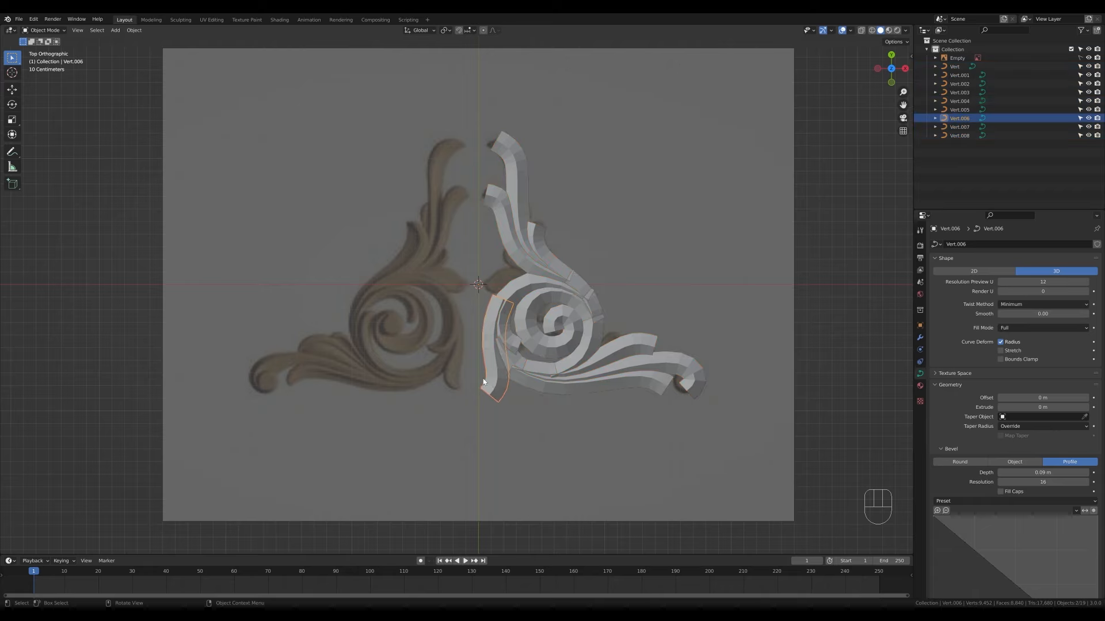
key("Tab")
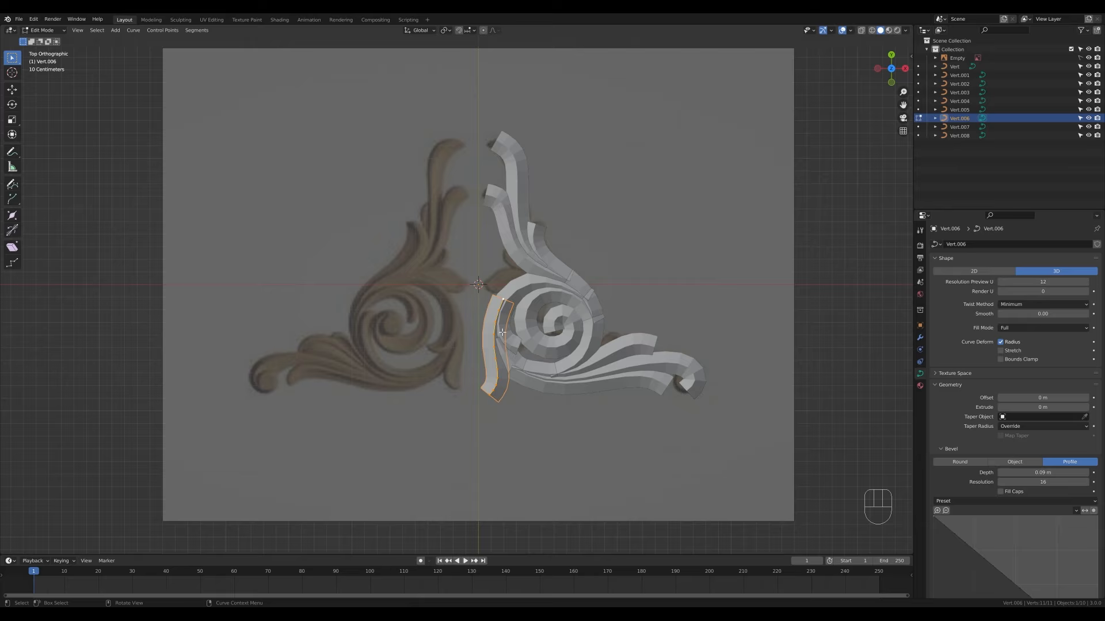
left_click(504, 298)
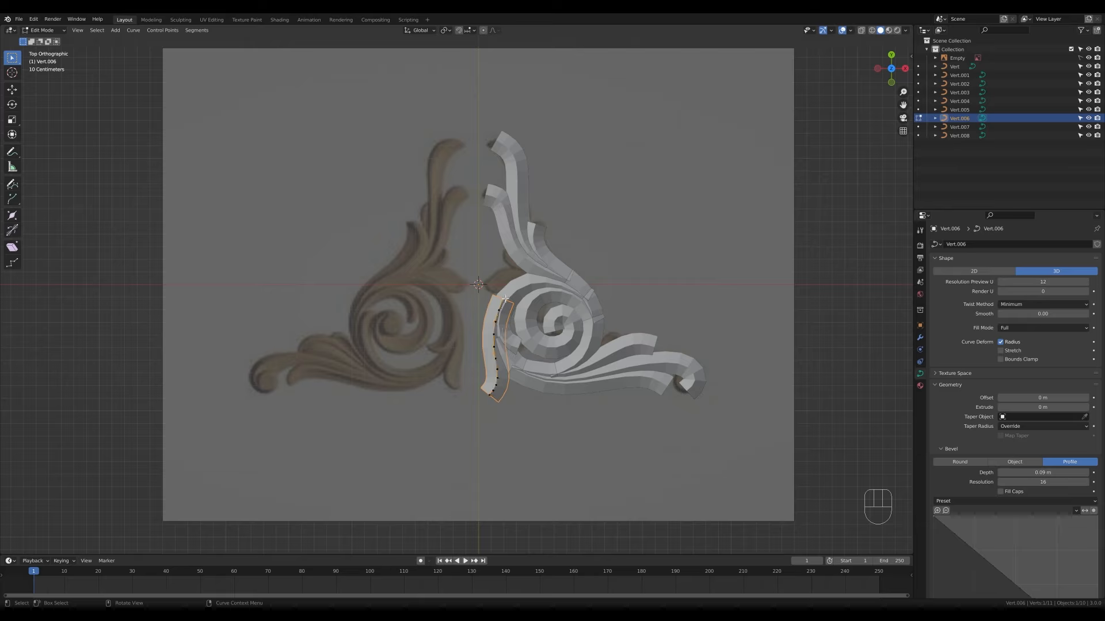
key("alt+s")
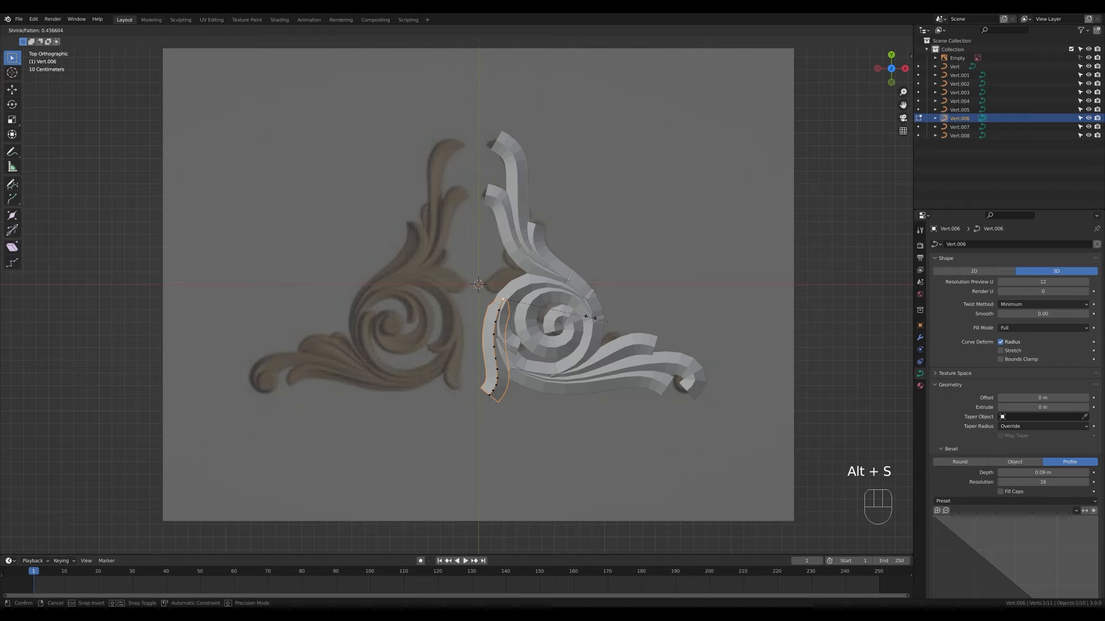
left_click(621, 314)
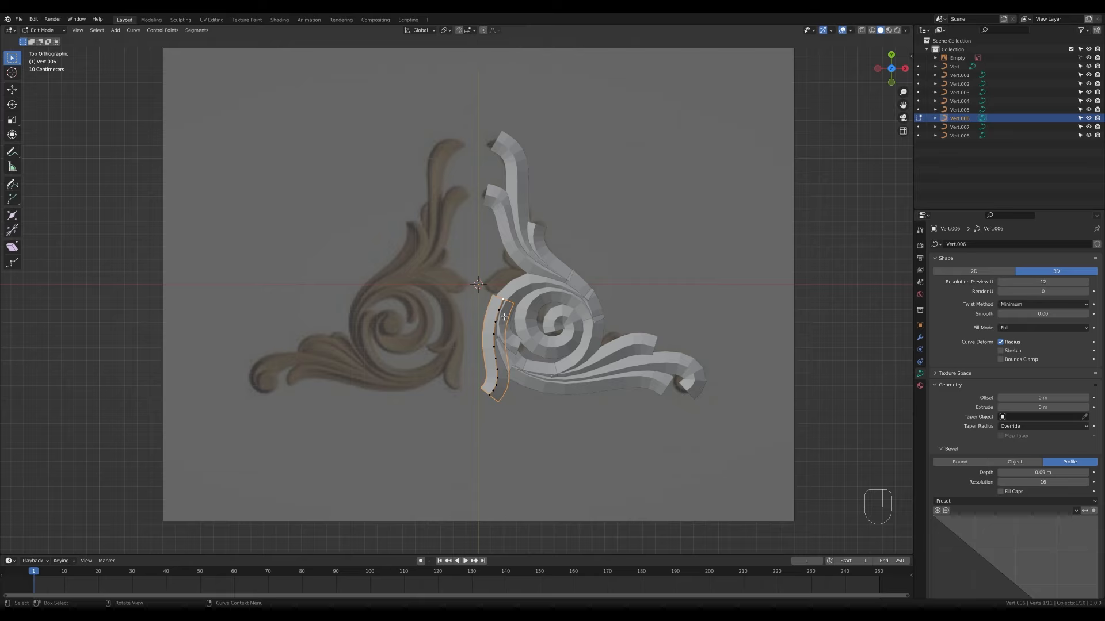
- Enable proportional editing and shrink the upper end of the strip on the spiral's left side, adjusting the influence radius to blend the taper
left_click(484, 30)
key("o")
key("o")
key("alt+s")
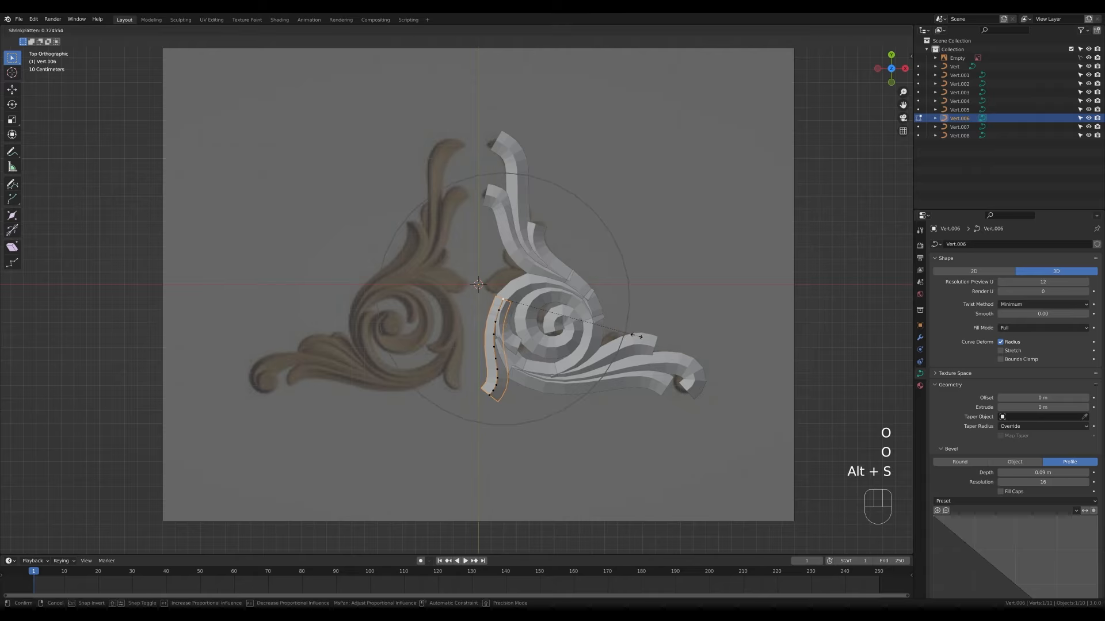
scroll(601, 329, "up", 2)
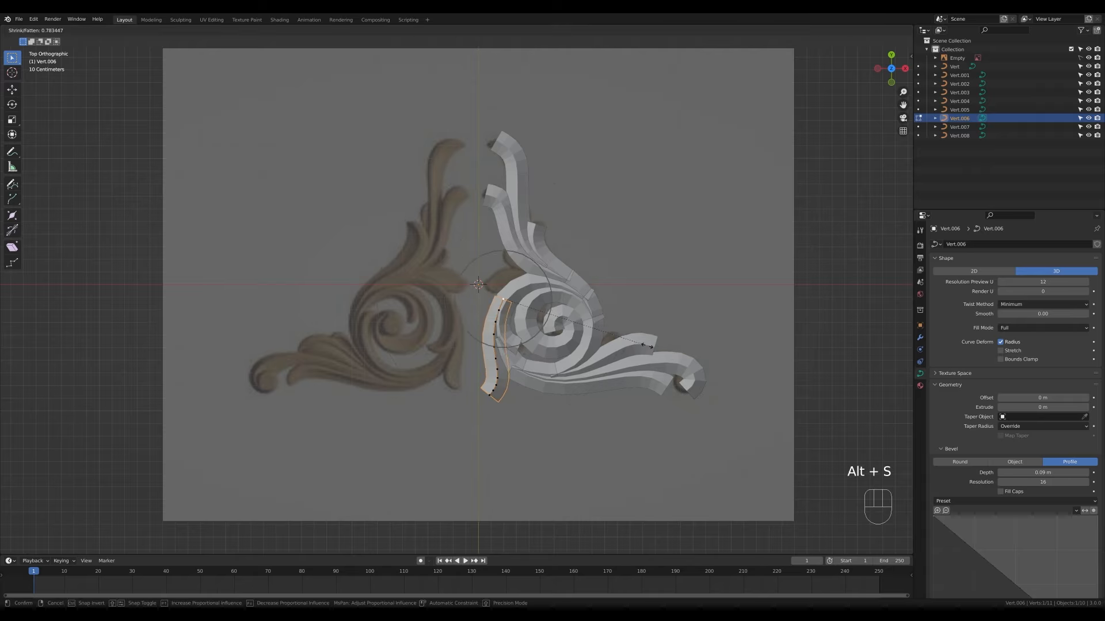
scroll(661, 347, "down", 7)
scroll(666, 349, "up", 4)
scroll(581, 322, "up", 6)
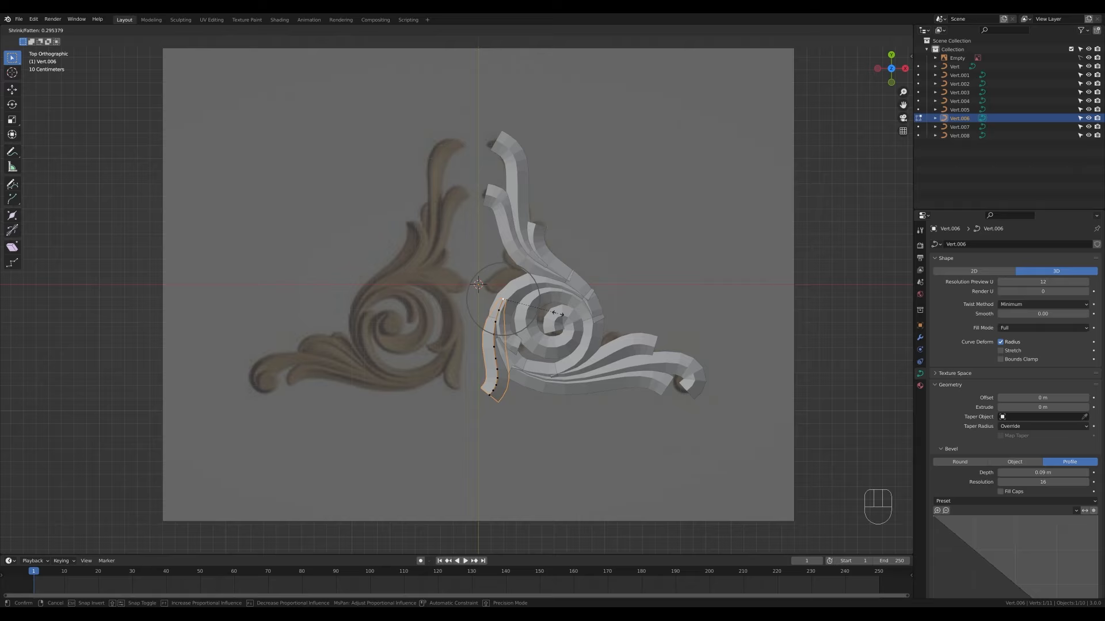
scroll(558, 318, "down", 3)
scroll(550, 315, "up", 3)
scroll(550, 315, "down", 5)
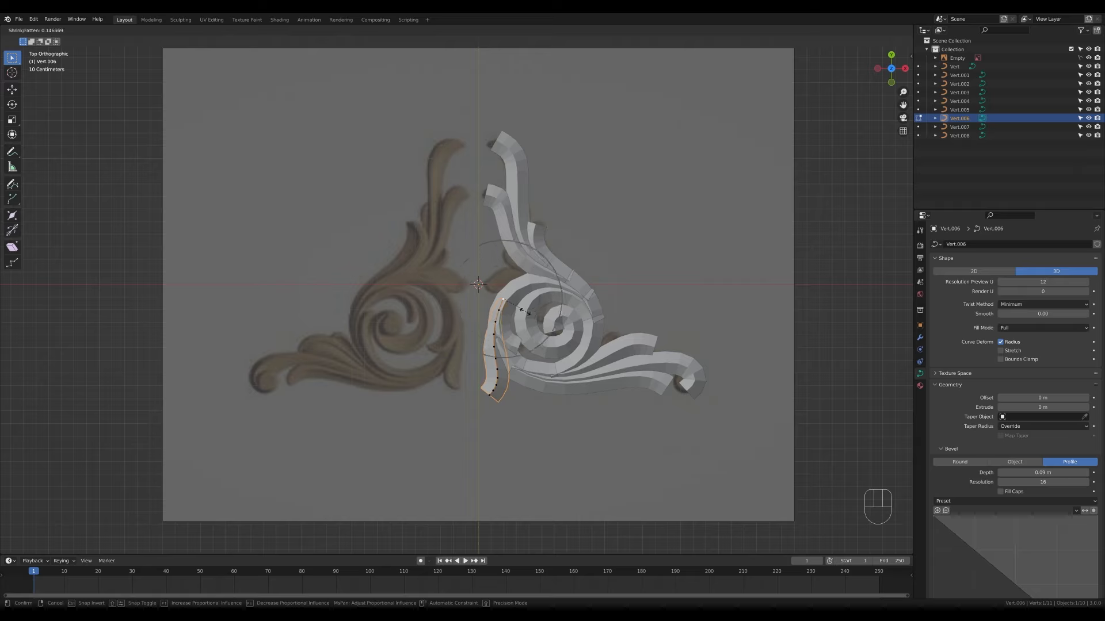
scroll(514, 300, "up", 1)
scroll(510, 300, "up", 3)
scroll(517, 298, "down", 4)
left_click(518, 286)
- Taper the strip's lower end to a point and shift its upper part about 0.07 m to the left to follow the reference
key("alt+s")
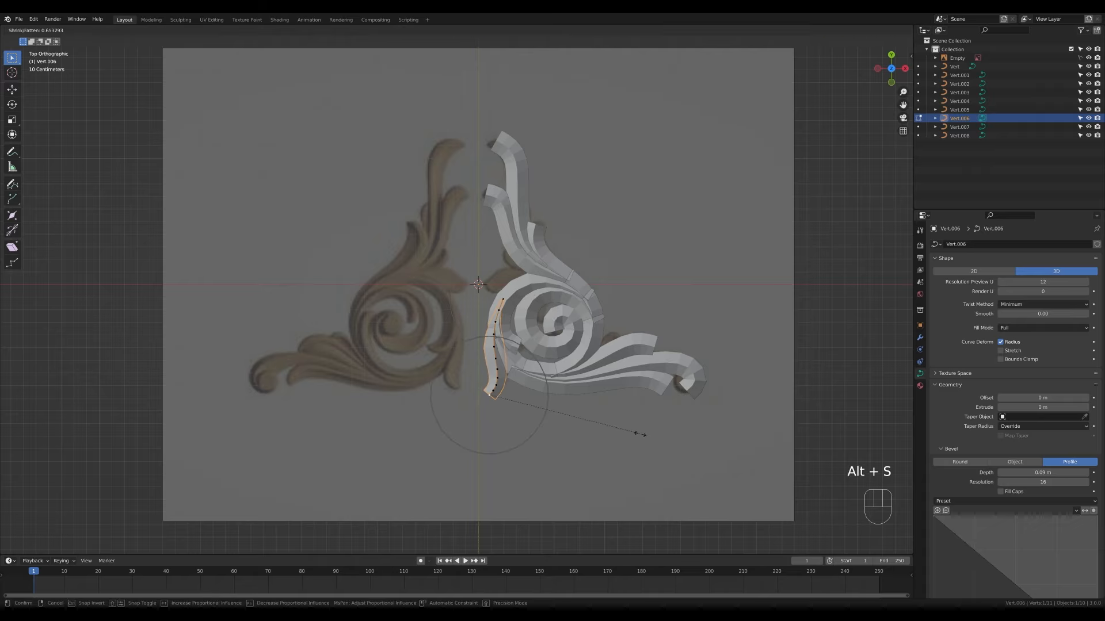
left_click(517, 406)
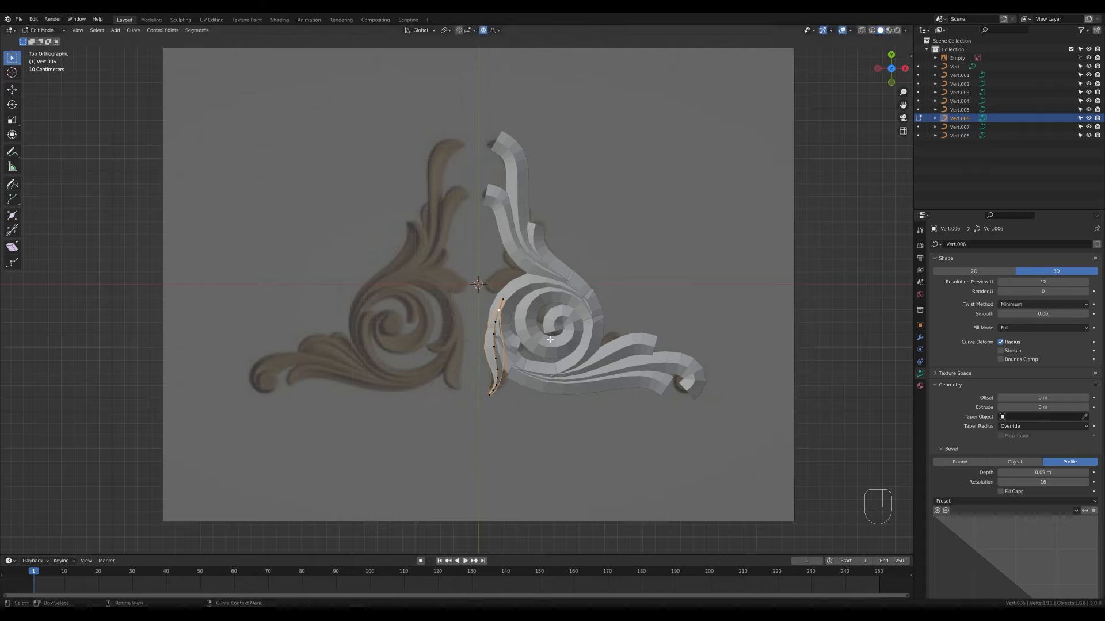
key("g")
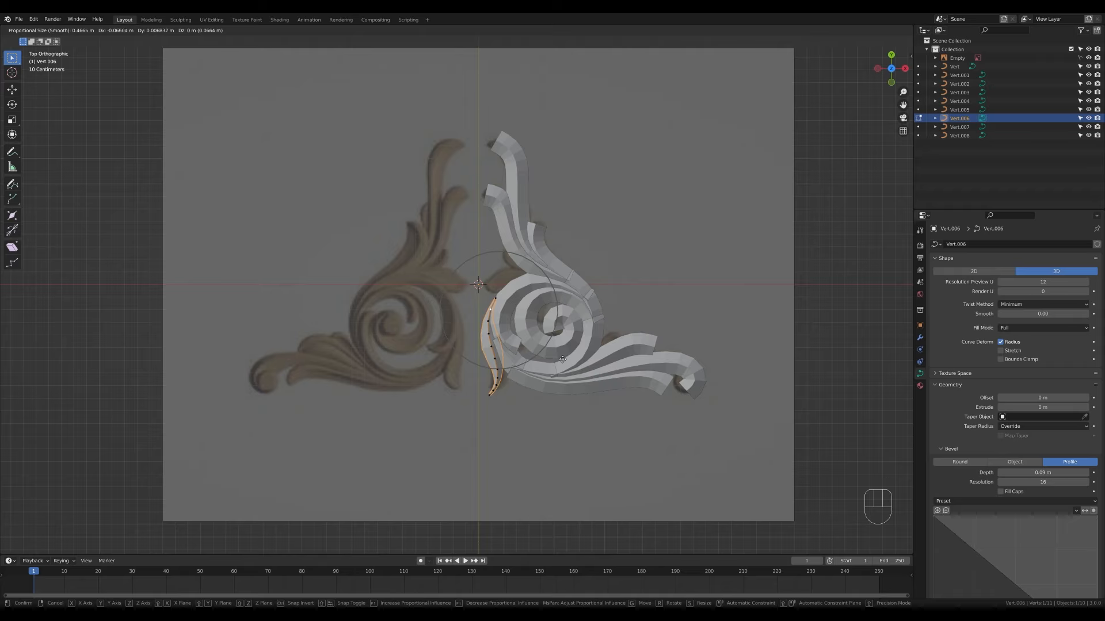
left_click(562, 360)
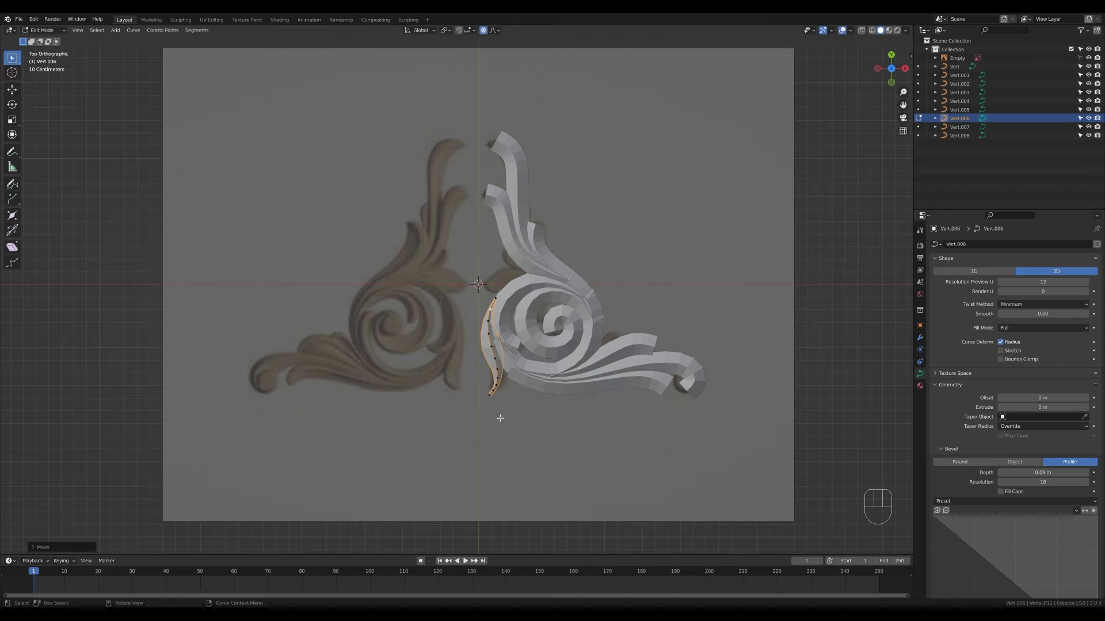
- Edit the long lower strip that curls at its right end and taper the radius at both of its ends
key("Tab")
left_click(640, 370)
key("Tab")
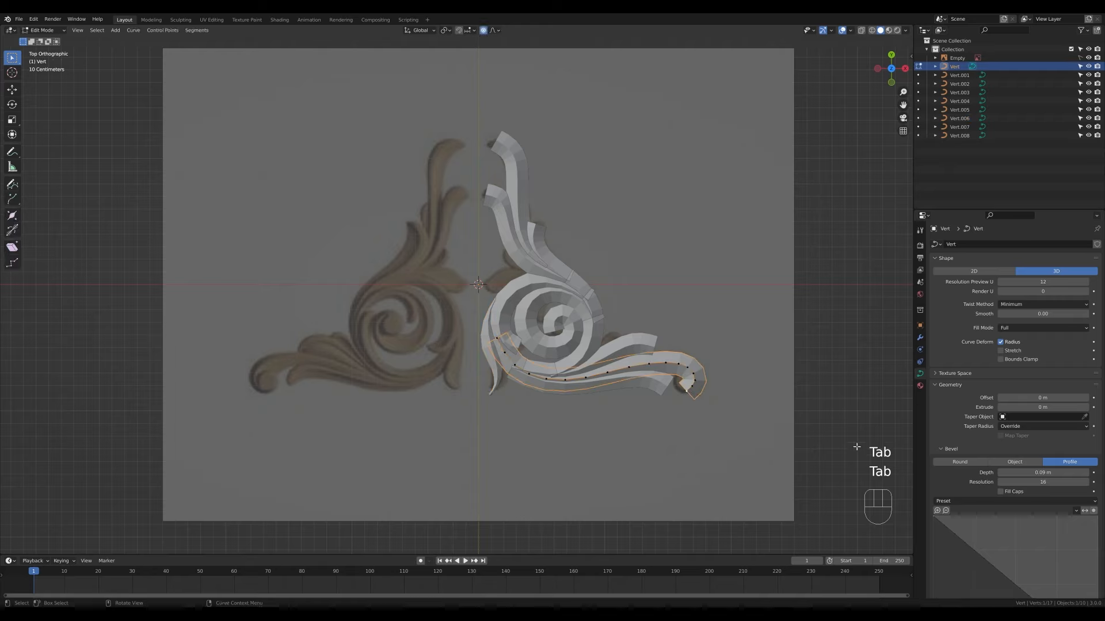
key("alt+s")
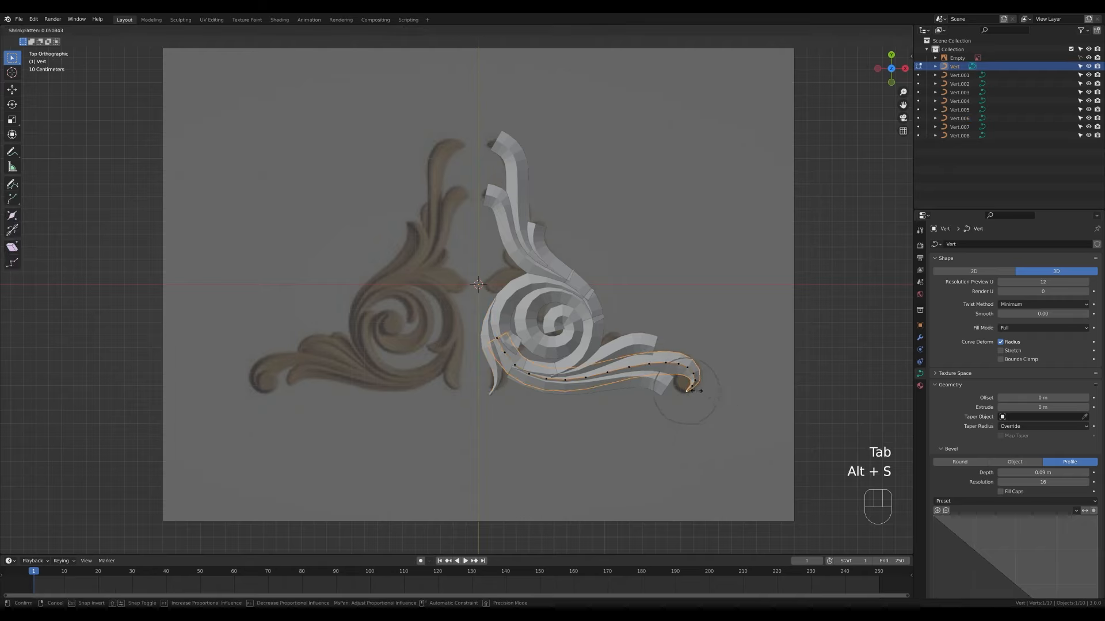
left_click(696, 392)
left_click(497, 339)
key("alt+s")
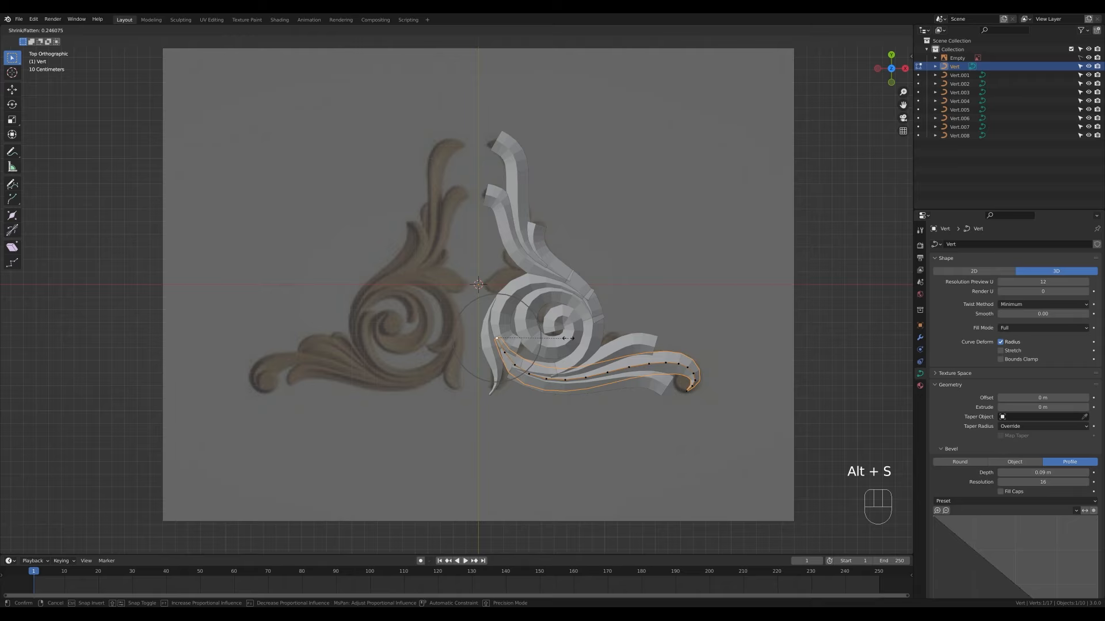
scroll(561, 337, "down", 5)
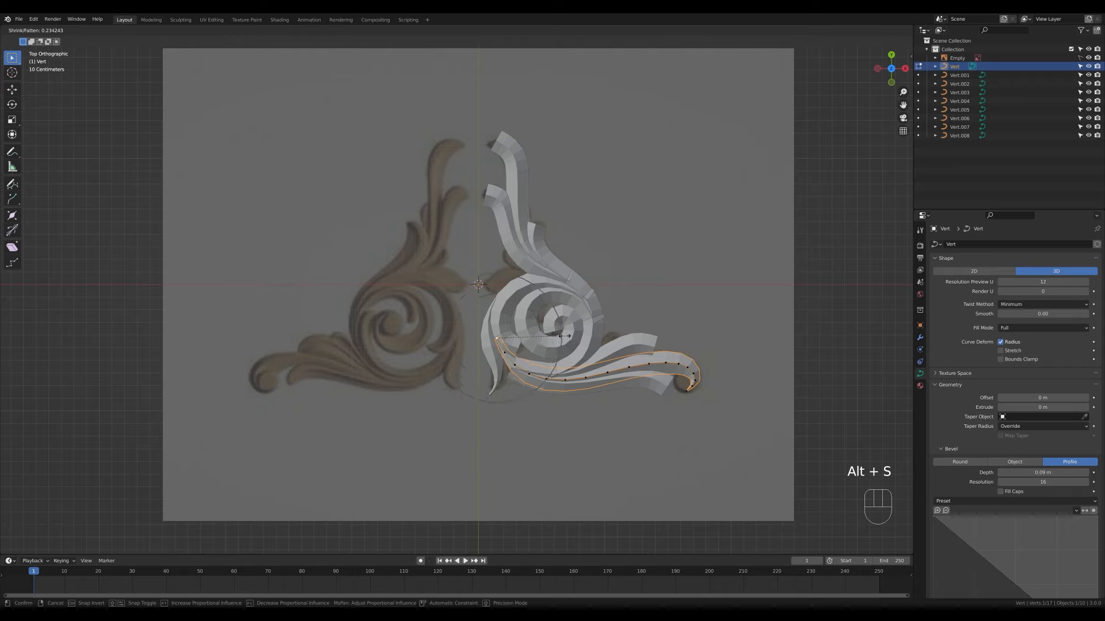
left_click(525, 333)
- Edit the short upper branch of the lower-right foliage and taper both of its ends to points
key("Tab")
left_click(621, 349)
key("Tab")
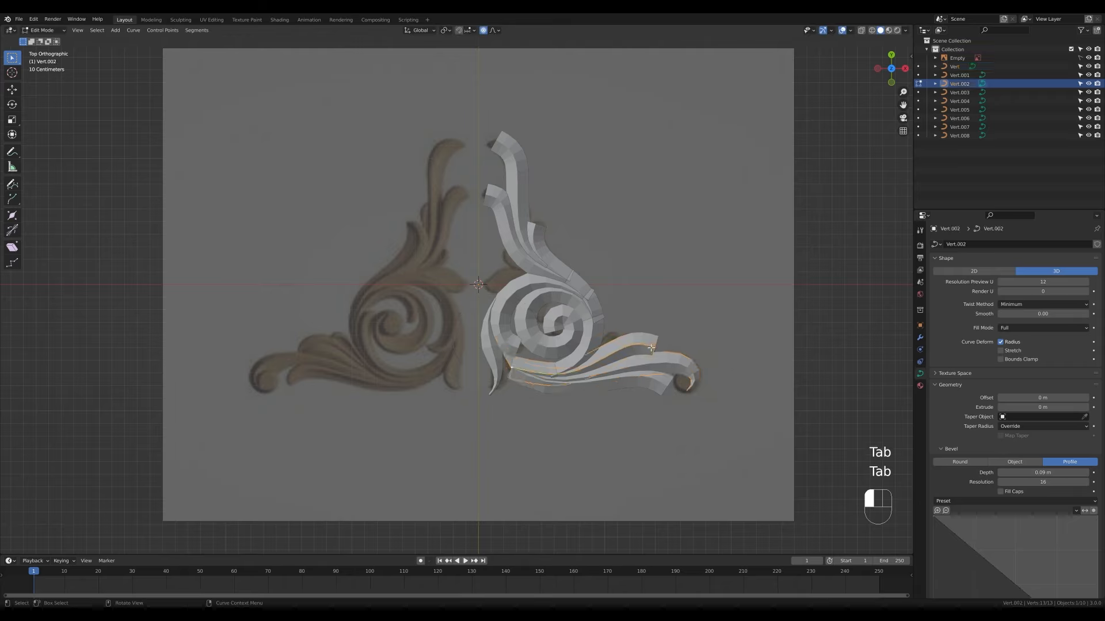
key("alt+s")
left_click(662, 350)
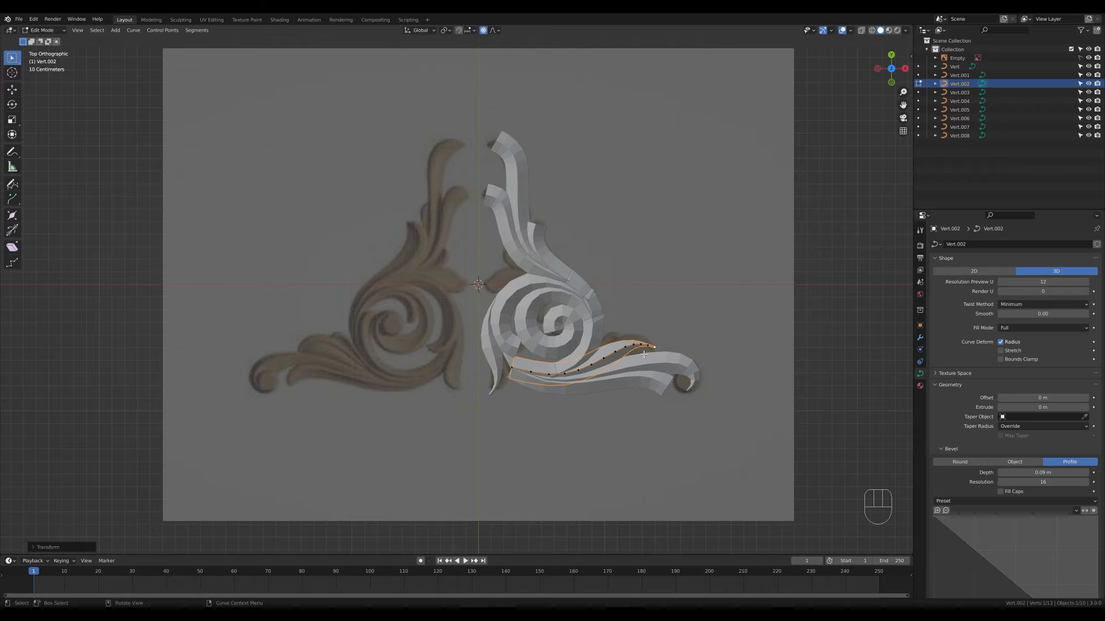
left_click(512, 368)
key("alt+s")
scroll(539, 389, "down", 1)
left_click(539, 389)
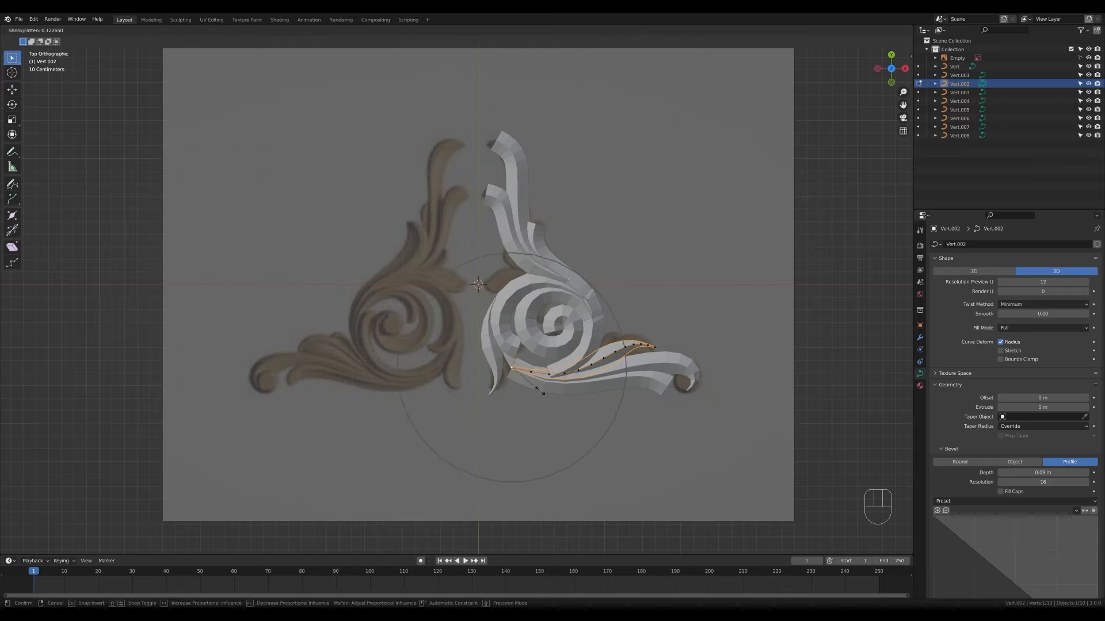
- Edit the bottommost strip, taper its left end and move it onto the reference, and narrow its right tip
key("Tab")
left_click(533, 385)
key("Tab")
key("alt+s")
left_click(519, 383)
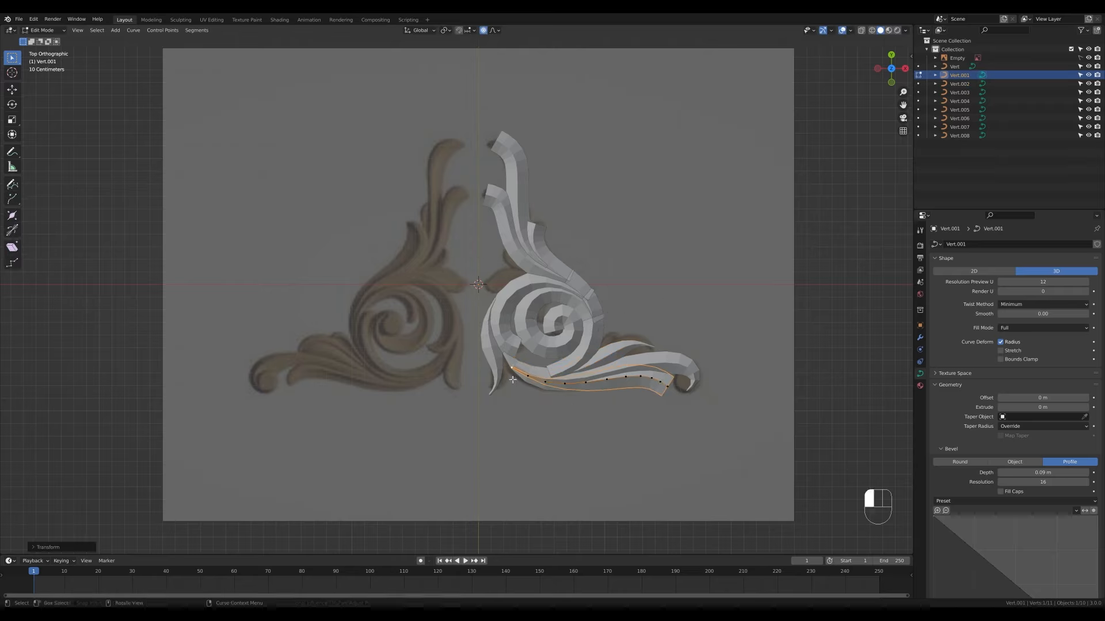
key("g")
left_click(527, 393)
left_click(667, 386)
key("alt+s")
scroll(684, 392, "up", 14)
scroll(685, 391, "down", 5)
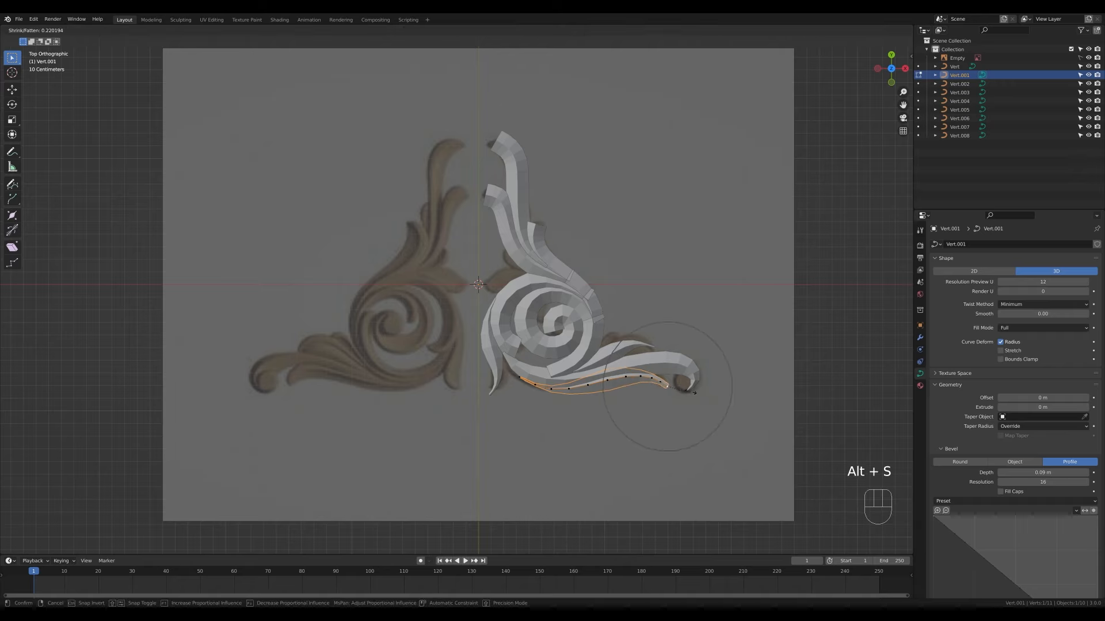
left_click(685, 391)
- Try moving the bottommost strip's right tip inward and shrinking it further, and undo these changes
key("g")
scroll(667, 391, "up", 9)
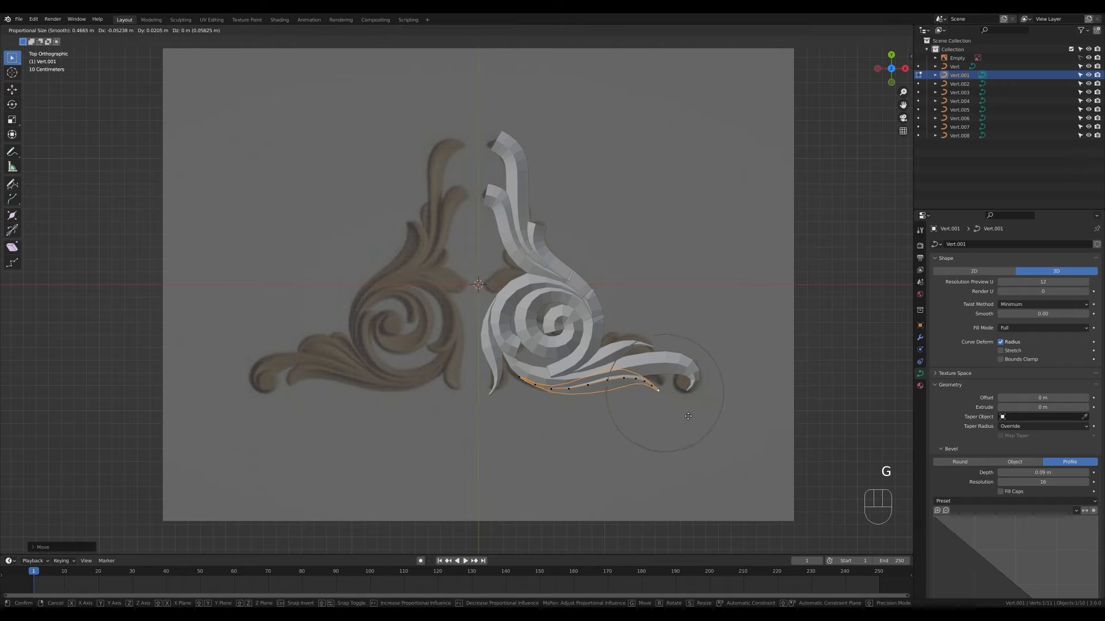
left_click(661, 391)
key("alt+s")
left_click(751, 425)
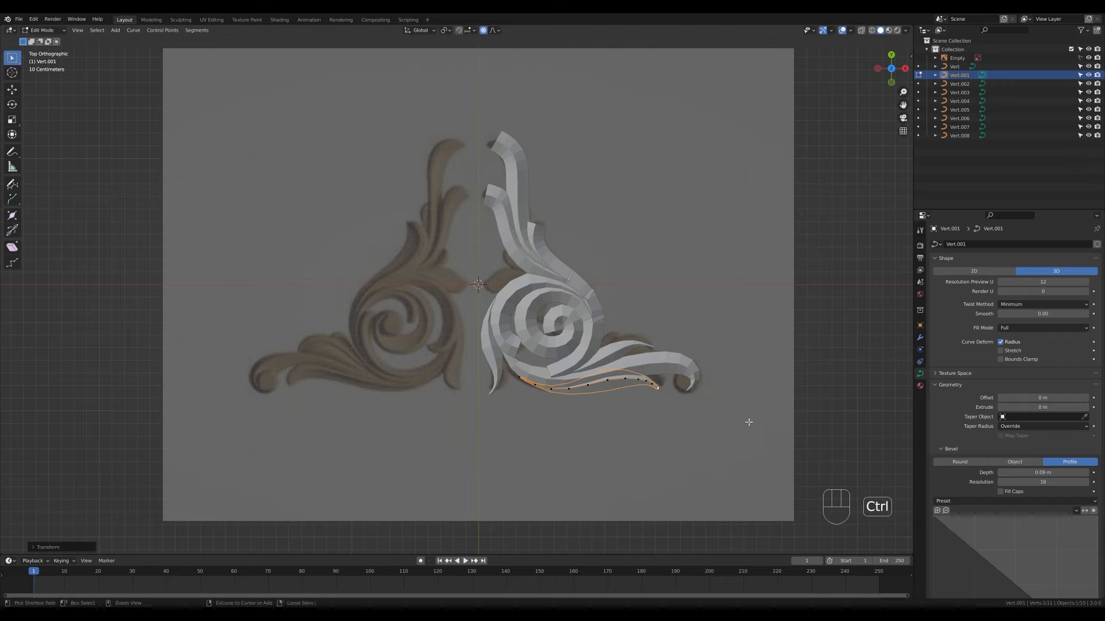
key("ctrl+z")
key("ctrl+z")
key("ctrl+z")
- Shrink the bottommost strip's right tip to a point and nudge it into place with a smaller proportional influence
key("alt+s")
left_click(771, 412)
key("g")
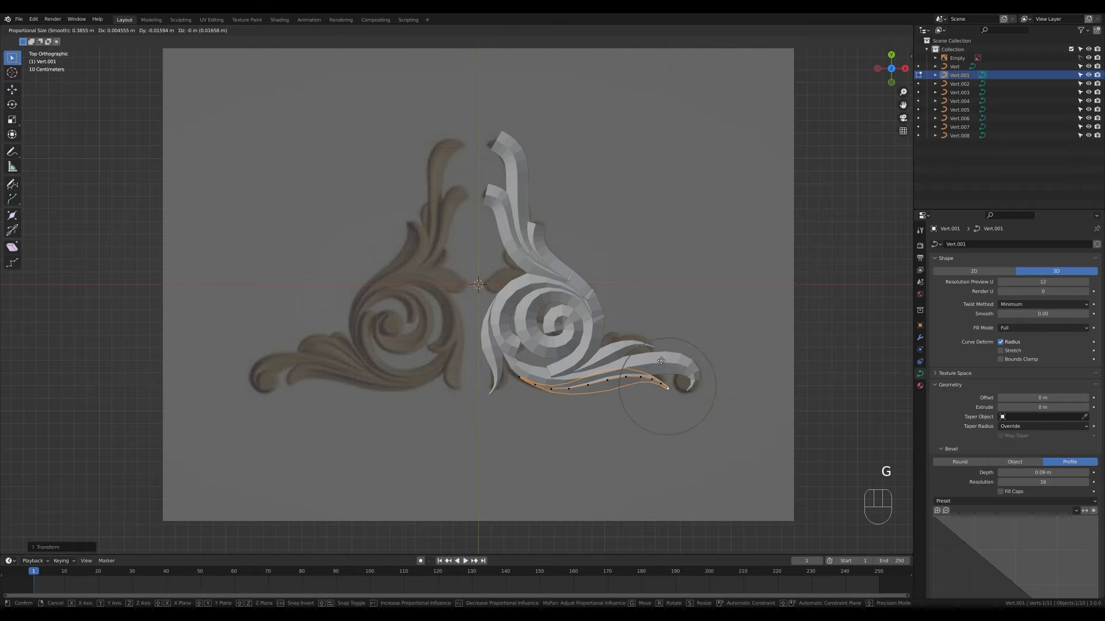
scroll(576, 256, "down", 8)
left_click(575, 258)
- Edit the outer strip running up along the spiral's right side and taper its lower and upper ends to points
key("Tab")
left_click(580, 291)
key("Tab")
key("alt+s")
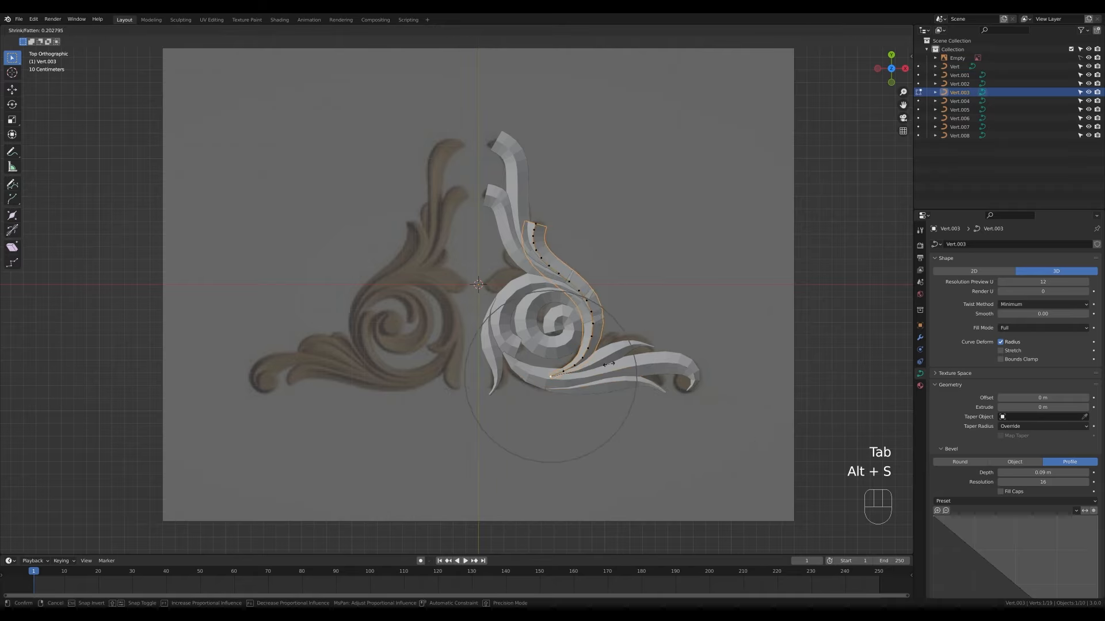
left_click(593, 374)
key("Tab")
key("Tab")
left_click(538, 227)
key("alt+s")
left_click(541, 229)
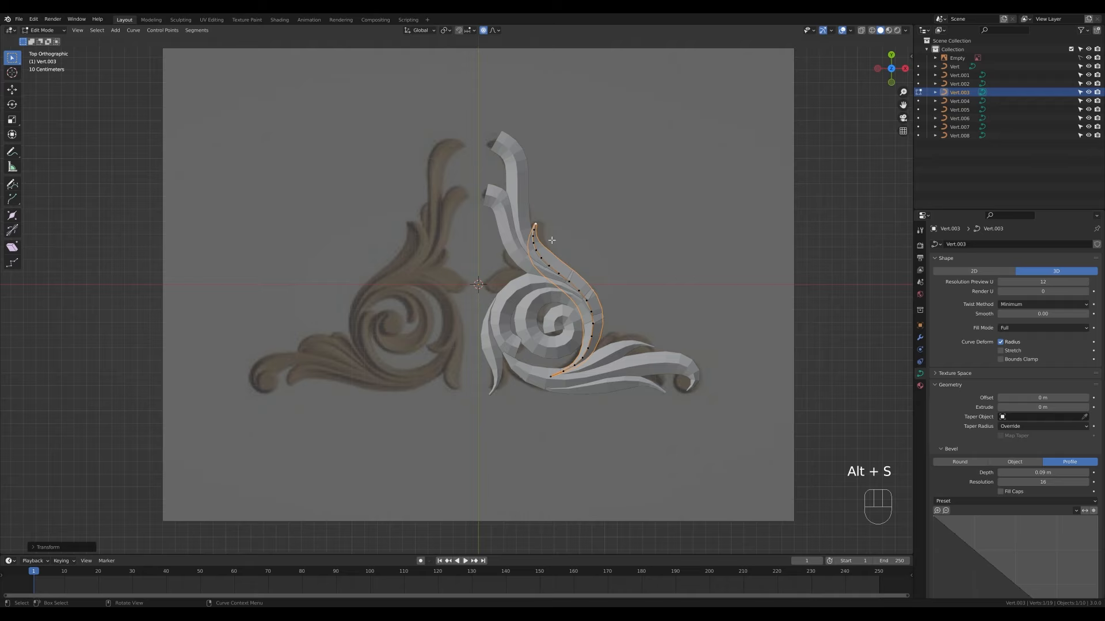
- Edit the topmost leaf strip and shrink its lower and upper ends to points
key("Tab")
left_click(521, 213)
key("Tab")
key("alt+s")
scroll(604, 282, "down", 10)
left_click(561, 268)
left_click(496, 141)
key("alt+s")
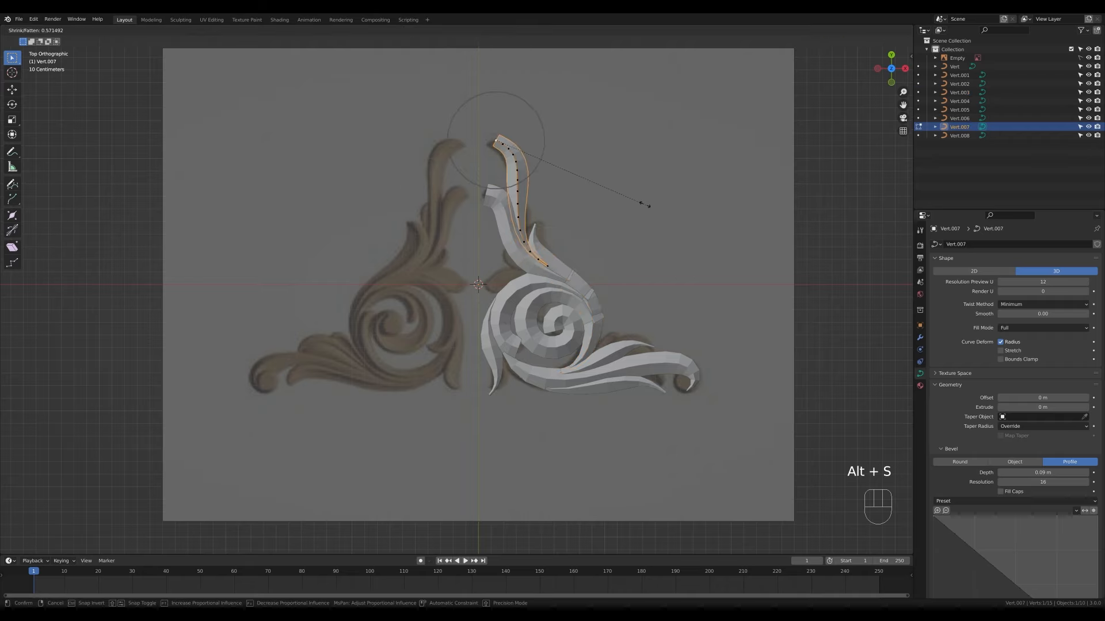
left_click(500, 159)
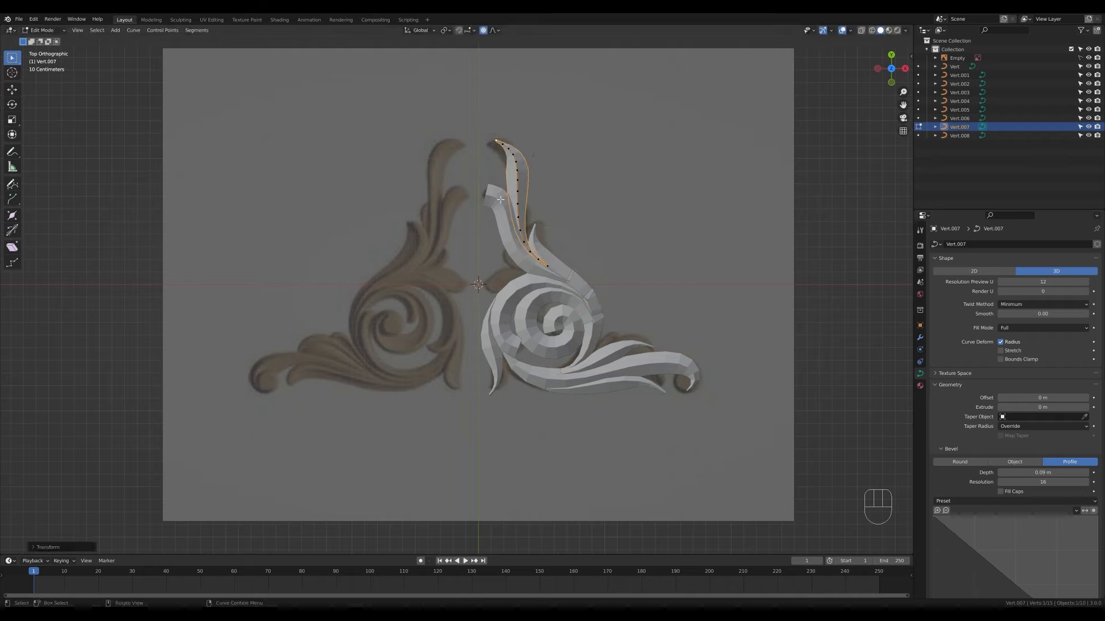
key("Tab")
- Edit the shorter upper leaf strip beside it and shrink its top and bottom ends to points
left_click(499, 200)
key("Tab")
key("alt+s")
left_click(507, 186)
left_click(569, 281)
key("alt+s")
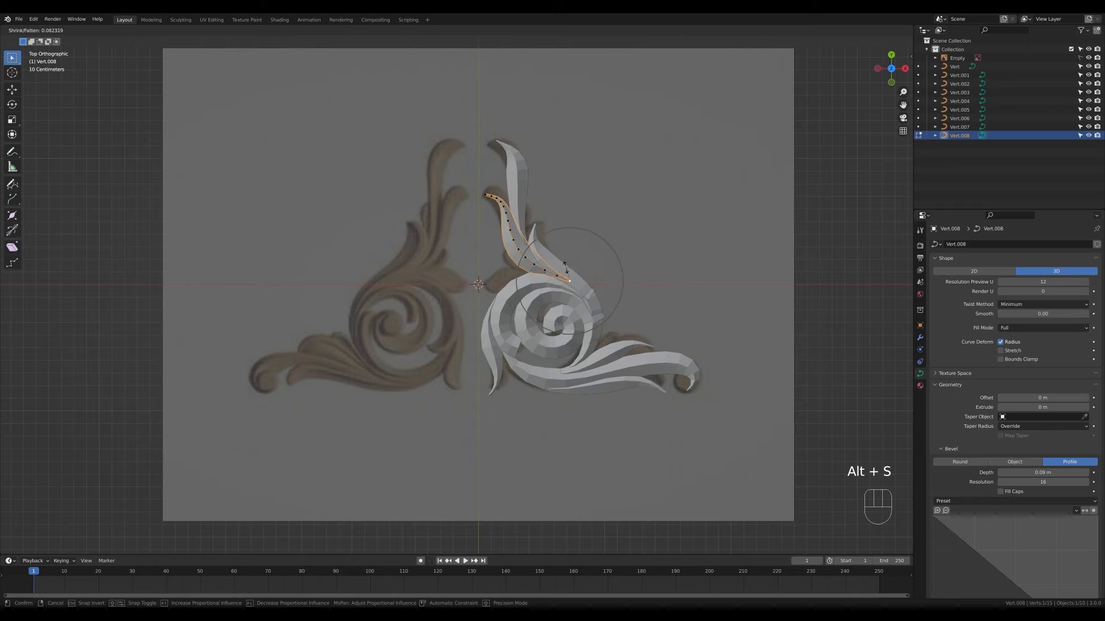
left_click(593, 253)
key("Tab")
- Edit the central spiral strip and taper its outer and inner ends
left_click(587, 322)
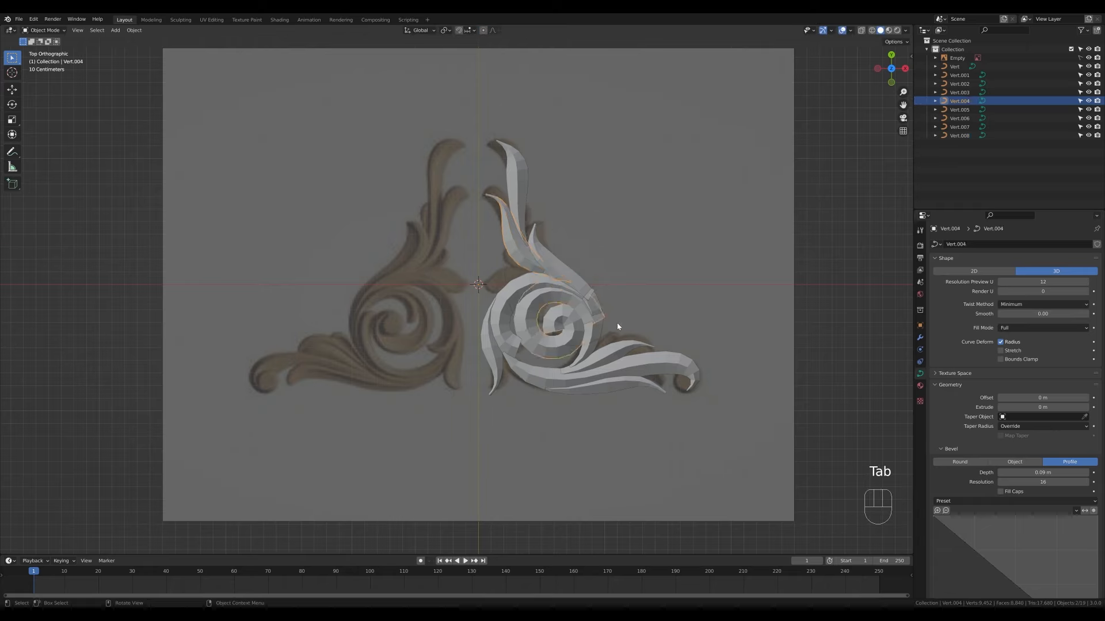
key("Tab")
key("alt+s")
scroll(590, 329, "up", 3)
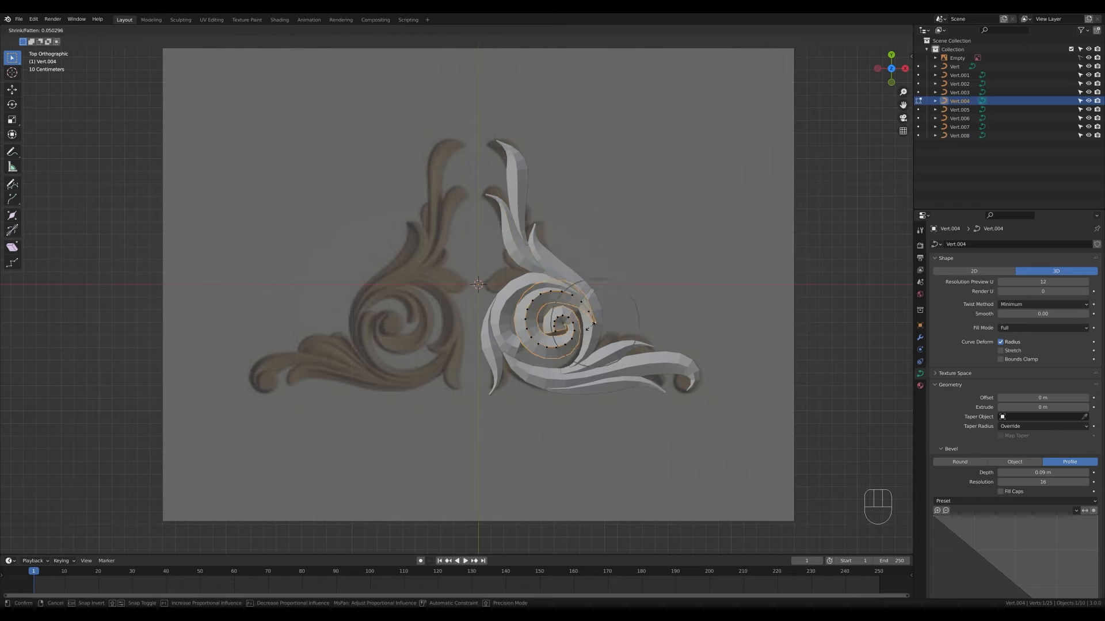
scroll(590, 329, "down", 3)
left_click(590, 329)
left_click(556, 332)
key("alt+s")
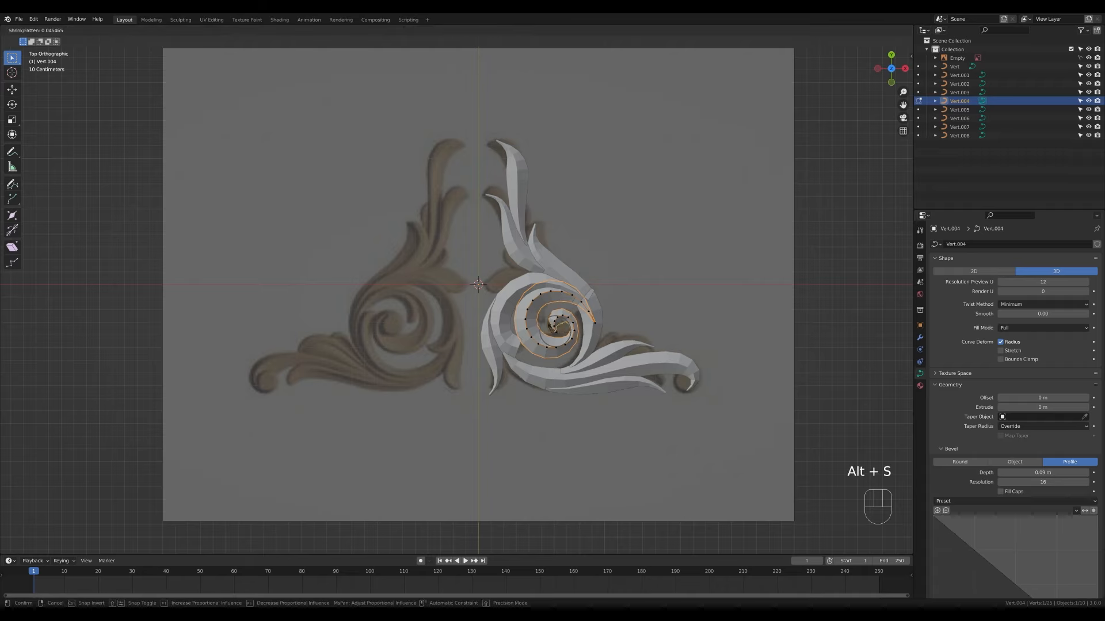
left_click(554, 330)
key("Tab")
- Edit the curved strip wrapping around the spiral's upper left and taper both of its ends to points
left_click(580, 296)
key("Tab")
left_click(589, 299)
key("alt+s")
scroll(662, 322, "down", 5)
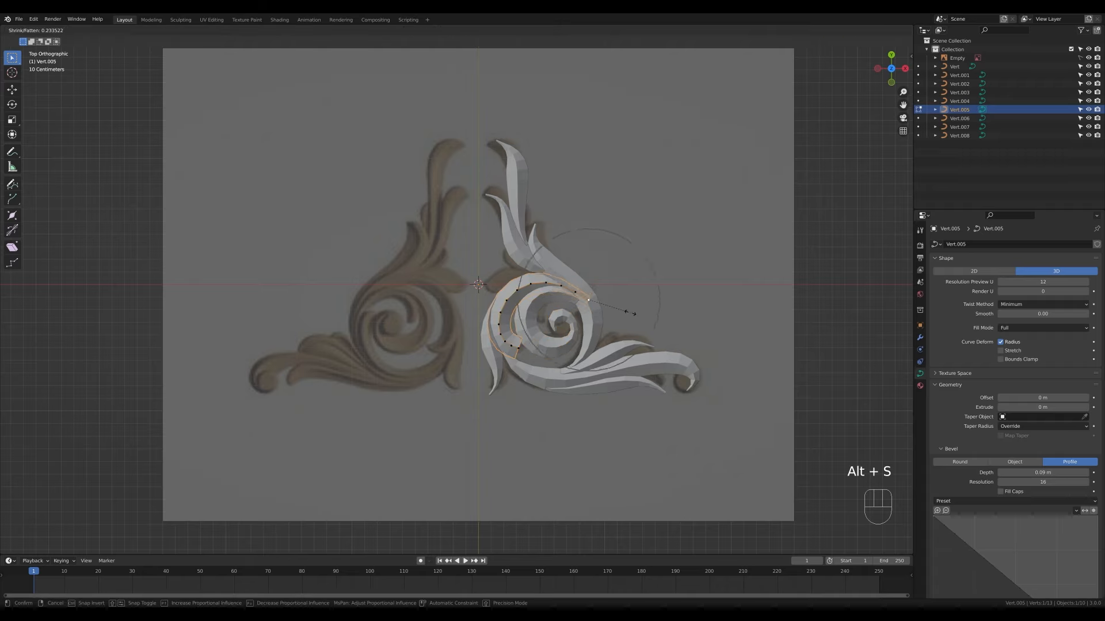
scroll(630, 312, "down", 2)
left_click(624, 311)
left_click(518, 348)
key("alt+s")
left_click(538, 350)
key("Tab")
left_click(575, 337)
key("Tab")
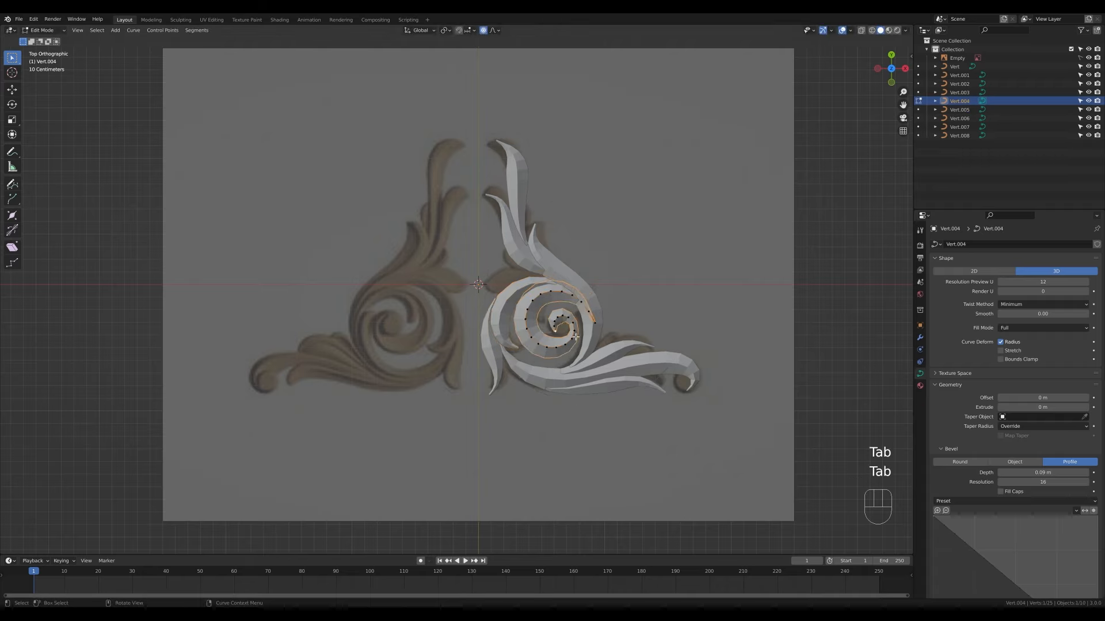
key("Tab")
left_click(591, 322)
key("Tab")
key("Tab")
left_click(650, 264)
scroll(650, 264, "down", 5)
scroll(651, 264, "up", 6)
scroll(675, 333, "down", 1)
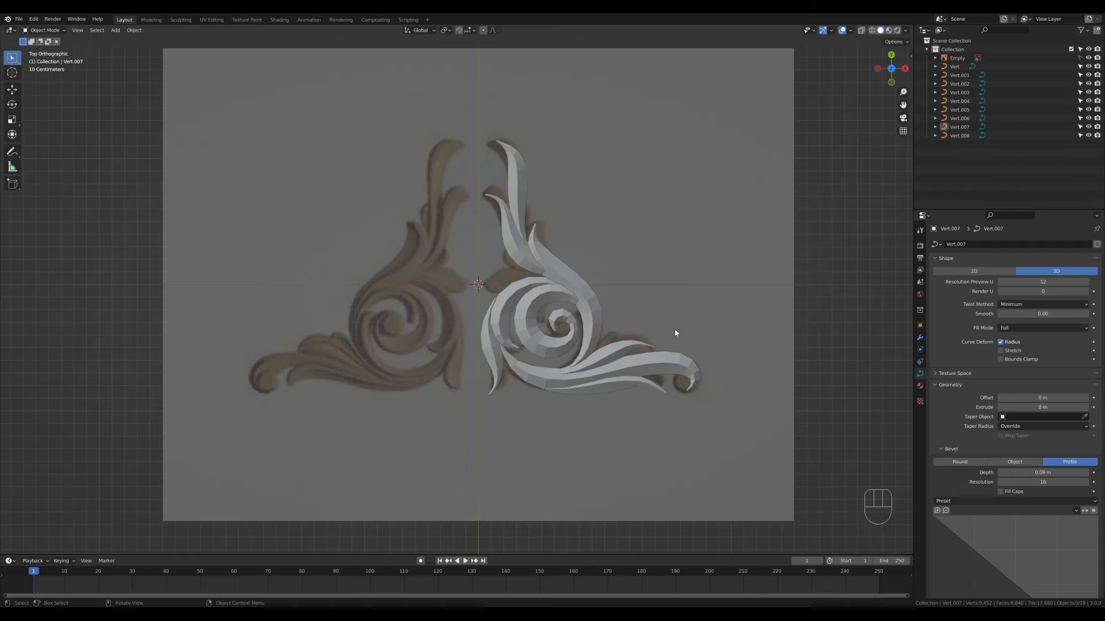
- Move the shorter upper leaf's lower tip slightly down and left with proportional editing, and leave nothing selected
left_click(531, 268)
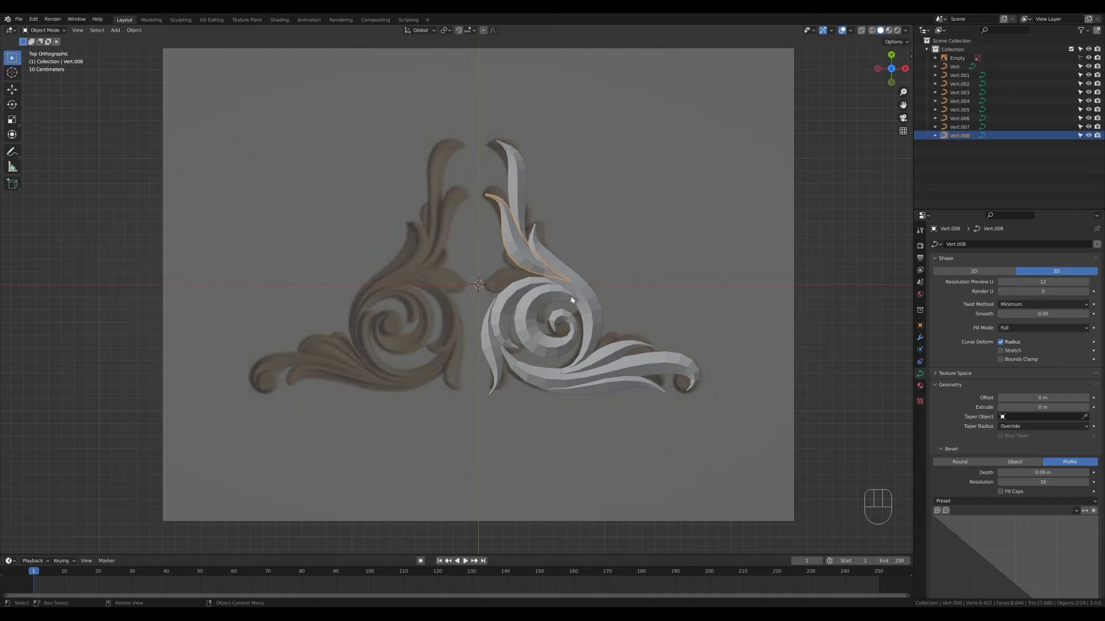
key("Tab")
key("g")
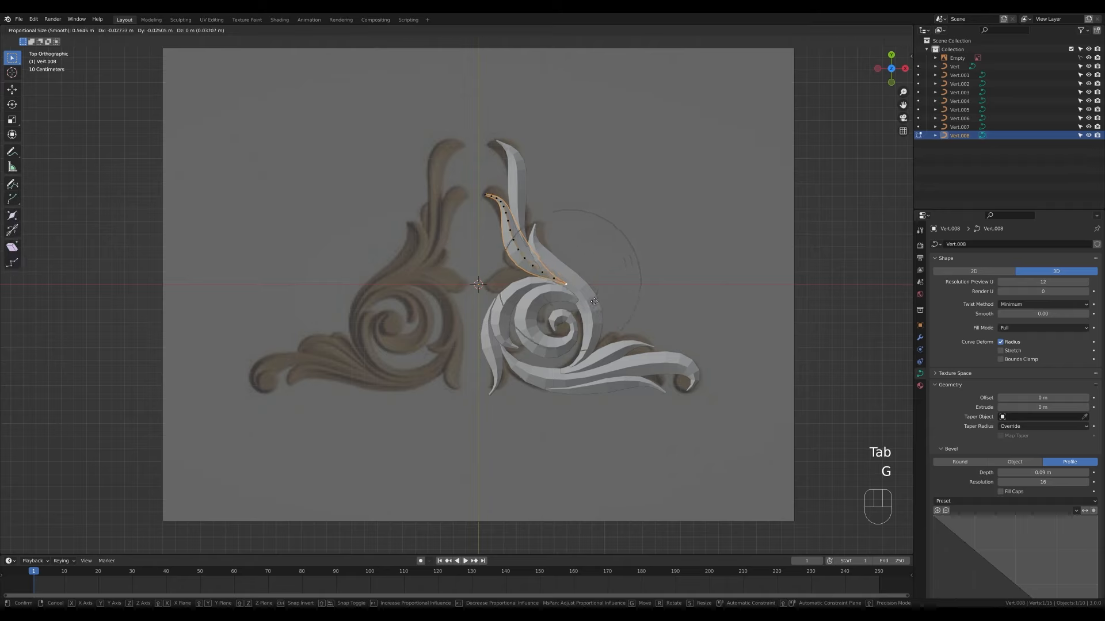
left_click(593, 304)
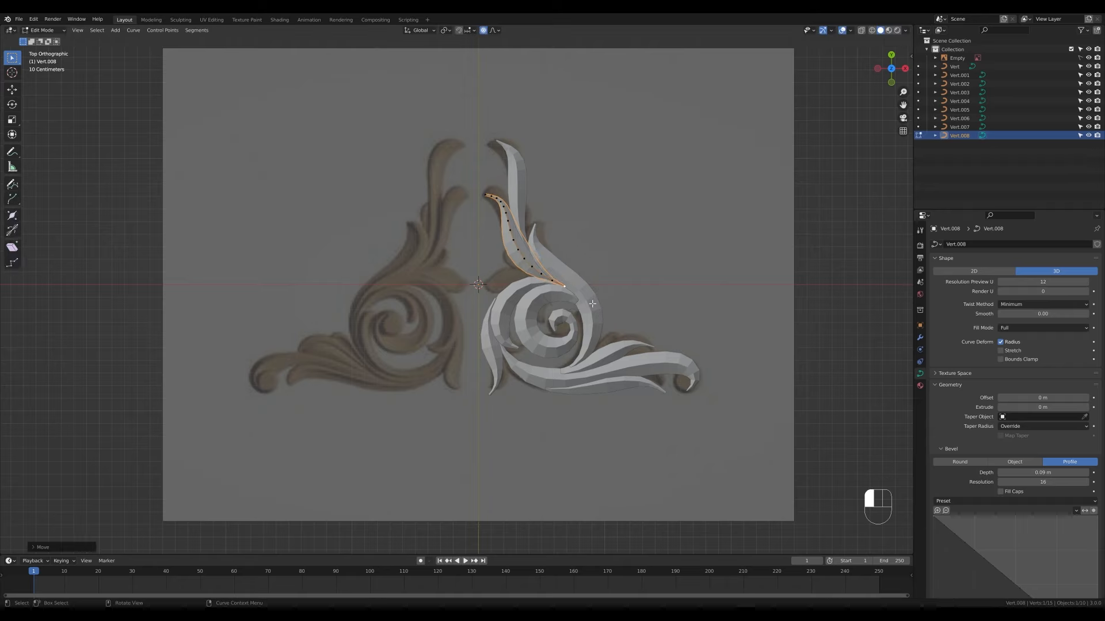
key("Tab")
key("Tab")
key("Tab")
left_click(569, 260)
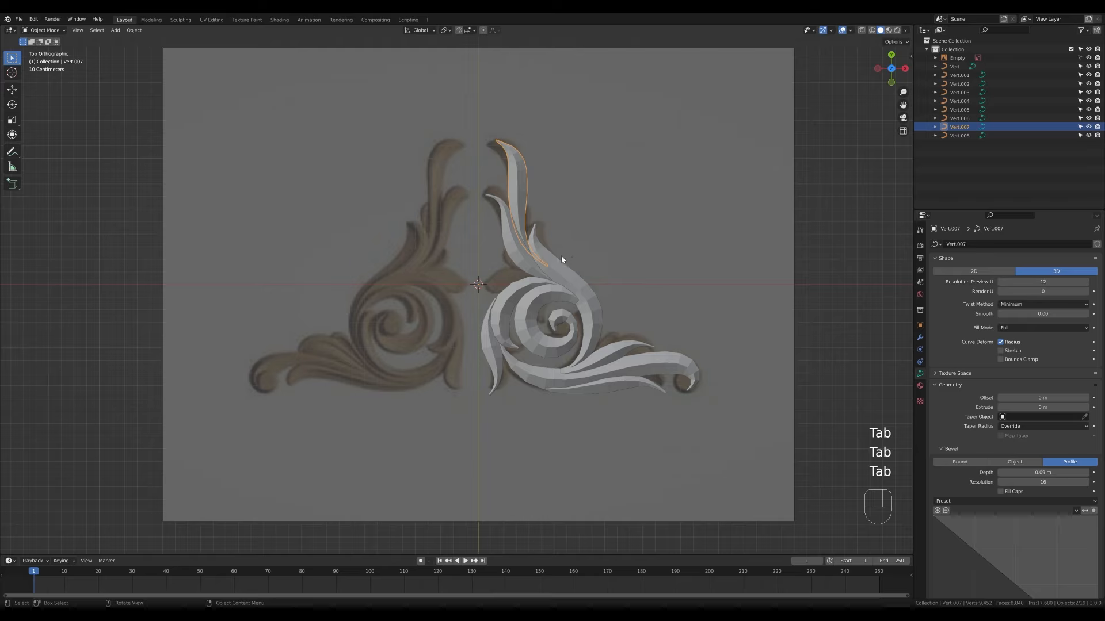
left_click(636, 214)
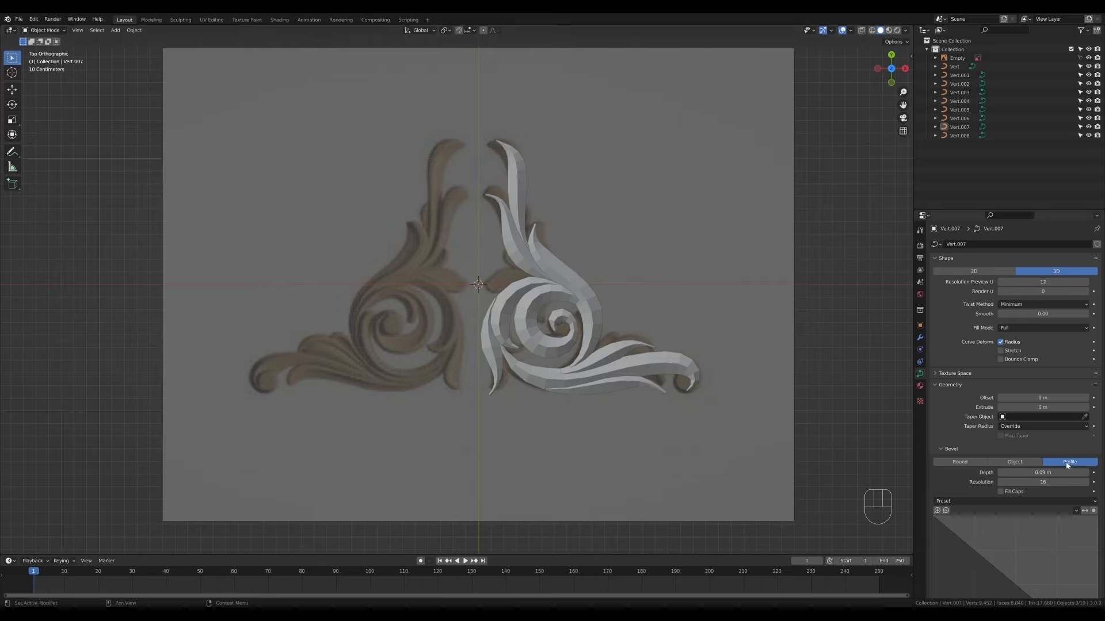
- Try the Round bevel on the outer strip along the spiral's right side and return it to Profile
scroll(984, 420, "down", 2)
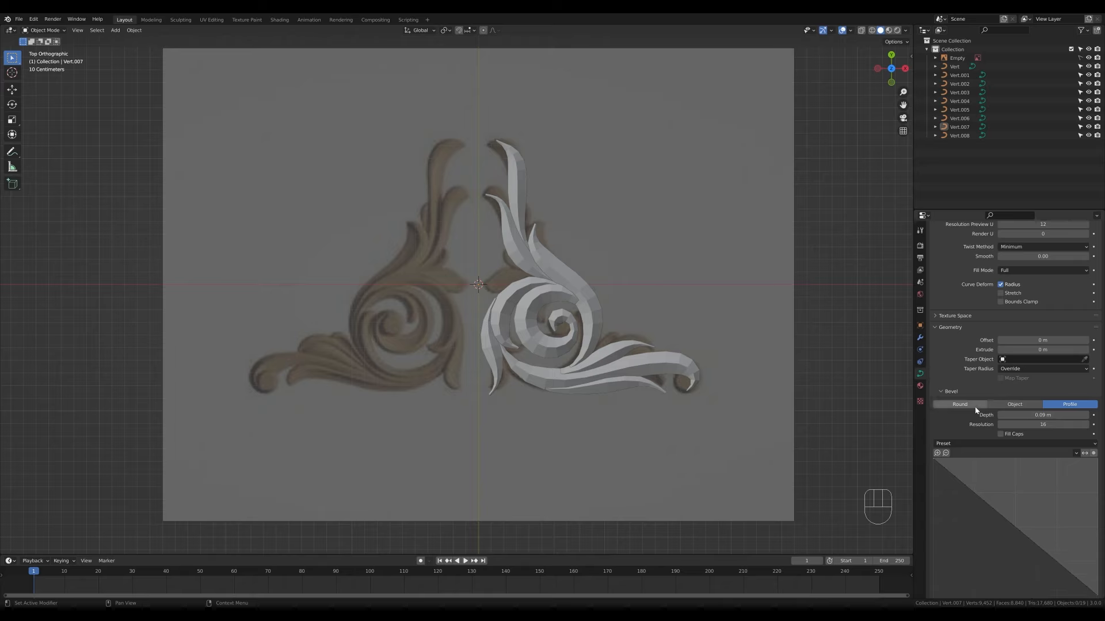
left_click(573, 316)
left_click(599, 313)
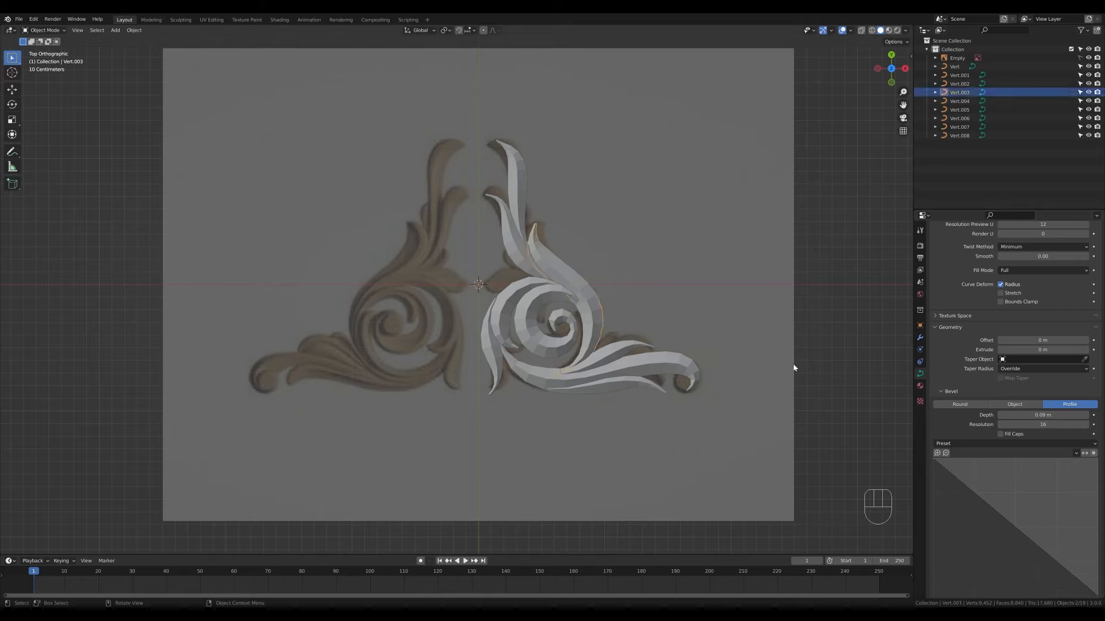
left_click(982, 410)
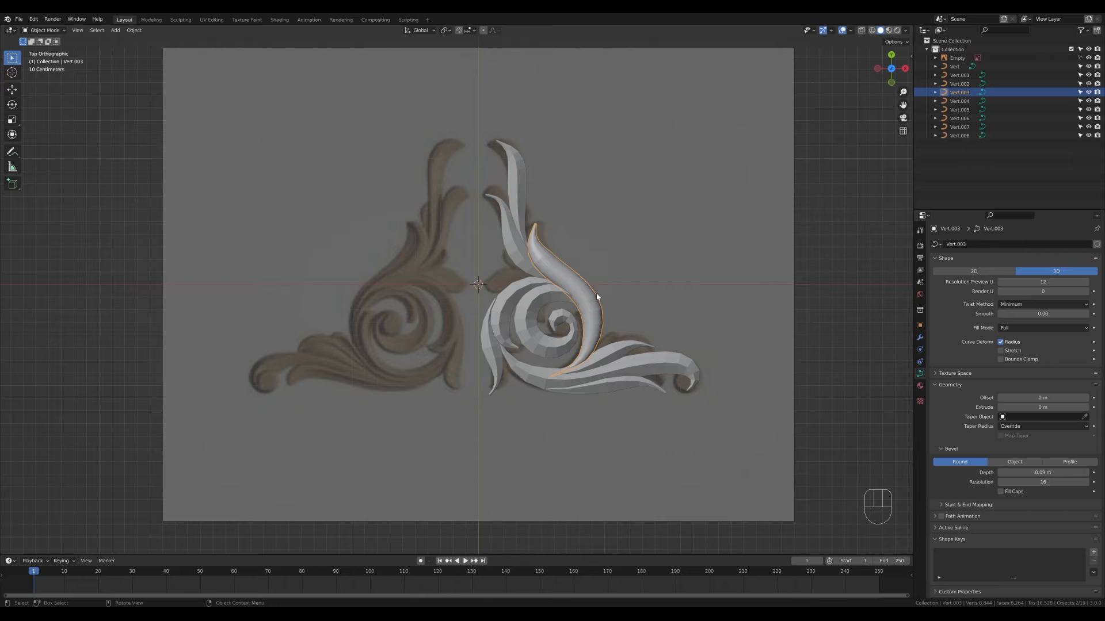
left_click(1070, 462)
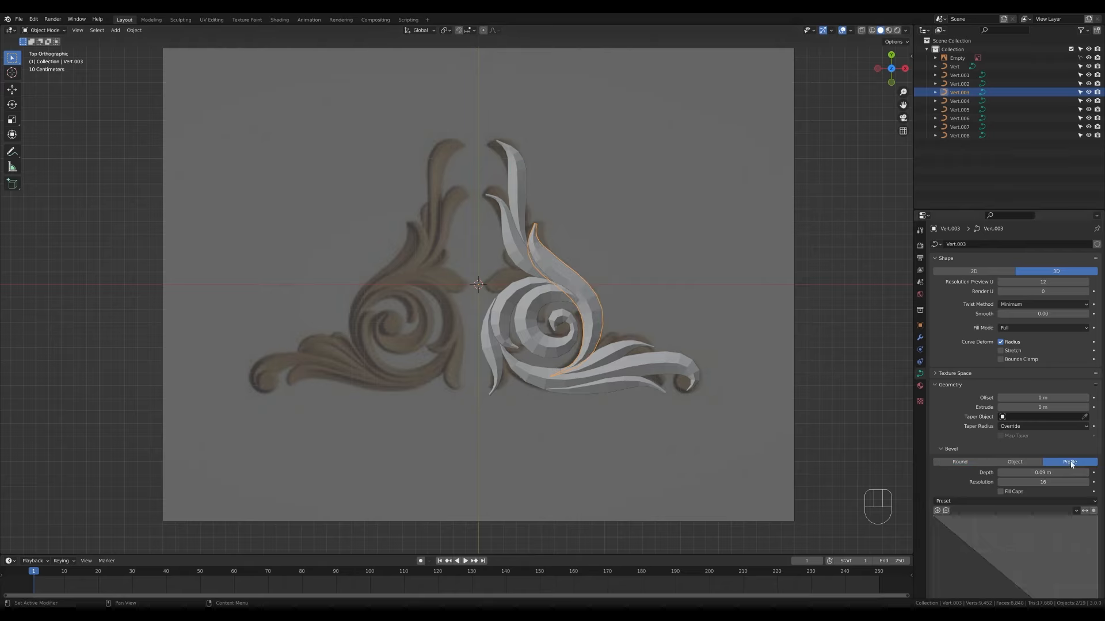
- Try a wavy custom bevel profile on the outer strip, with an added point at about X 0.28, Y 0.50
scroll(1053, 458, "down", 5)
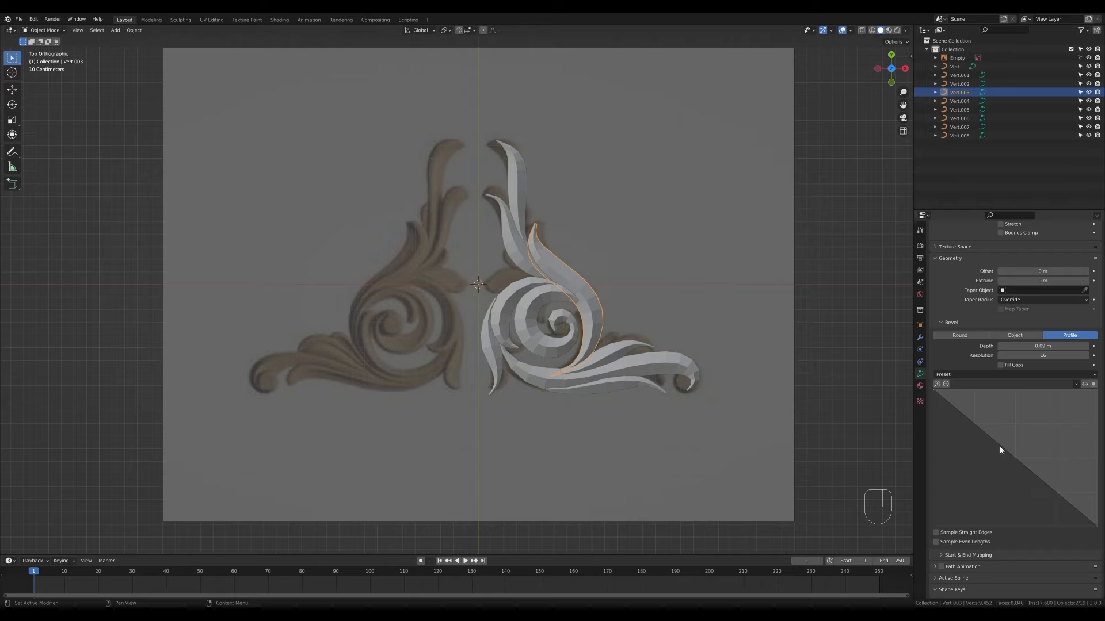
left_click_drag(1000, 446, 976, 503)
middle_click_drag(619, 349, 661, 291)
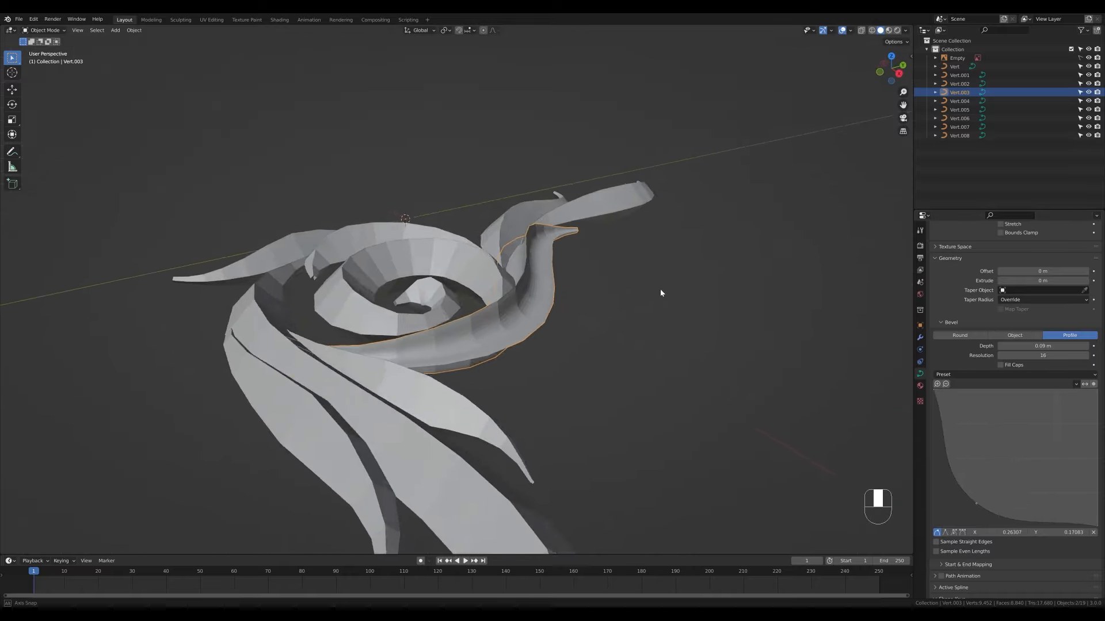
scroll(640, 316, "up", 4)
left_click_drag(975, 504, 980, 459)
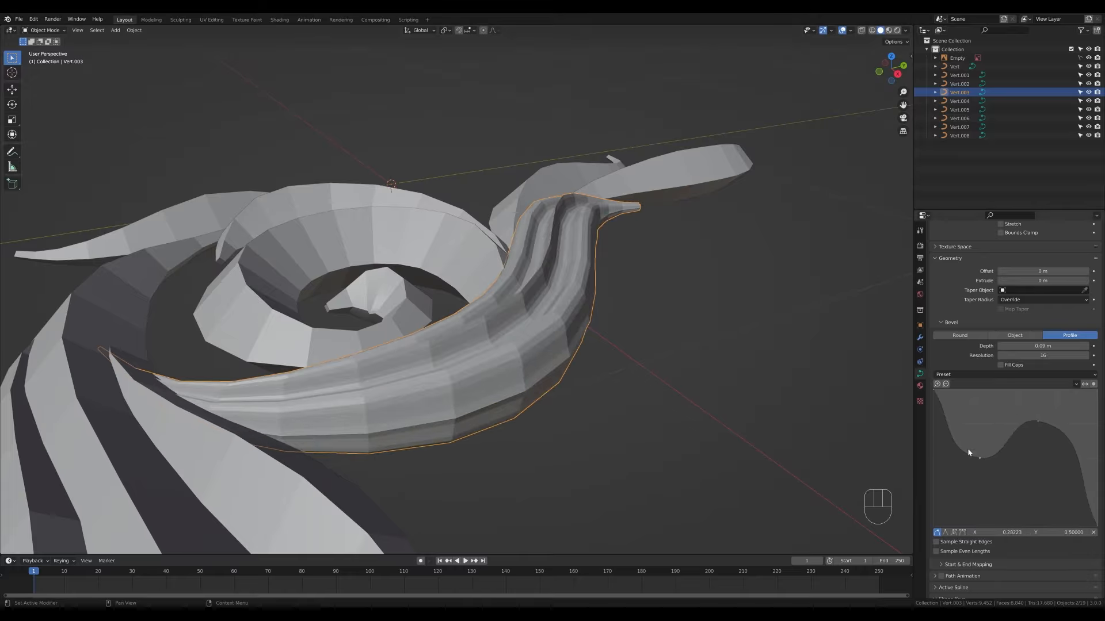
middle_click_drag(610, 369, 528, 378)
scroll(575, 286, "down", 4)
middle_click_drag(575, 286, 598, 314)
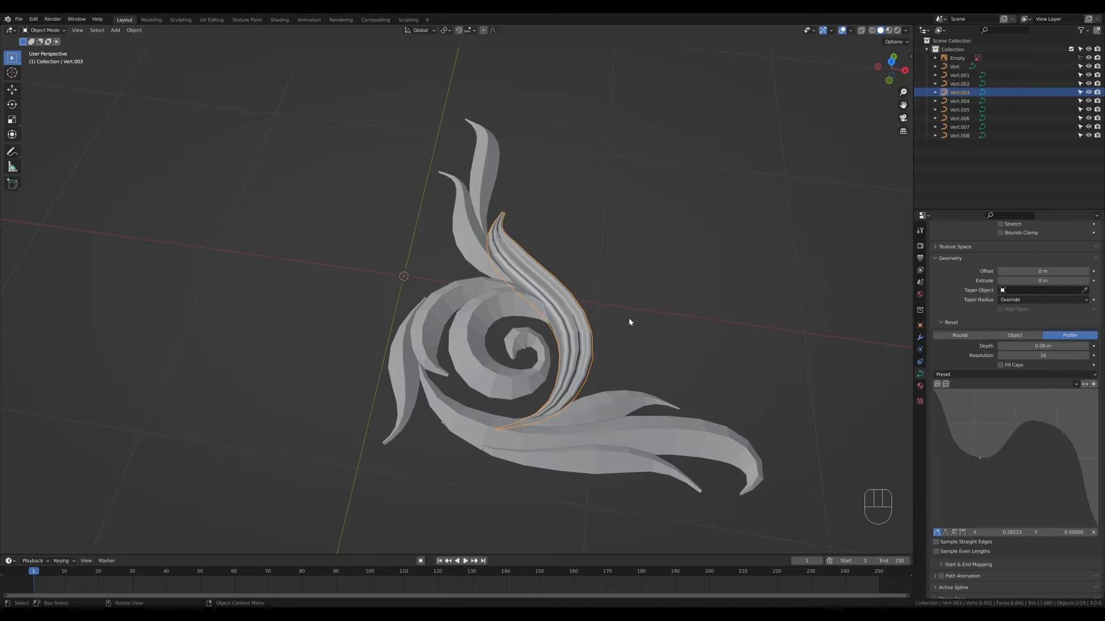
- Try the Crown Molding bevel profile preset on the outer strip and inspect it from a low angle
left_click(961, 374)
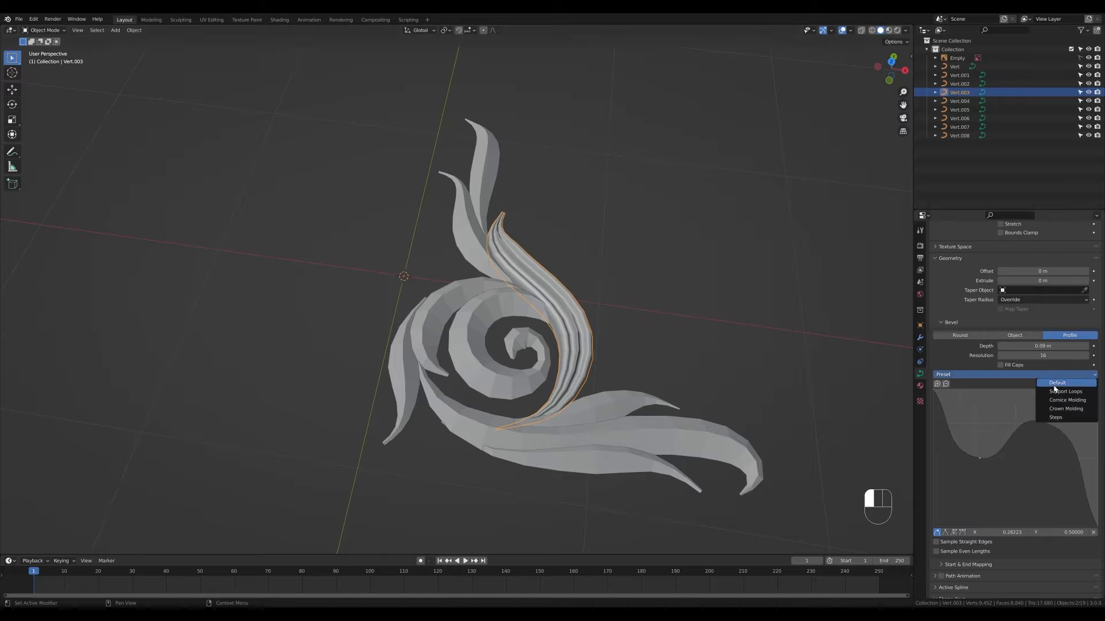
left_click(1069, 401)
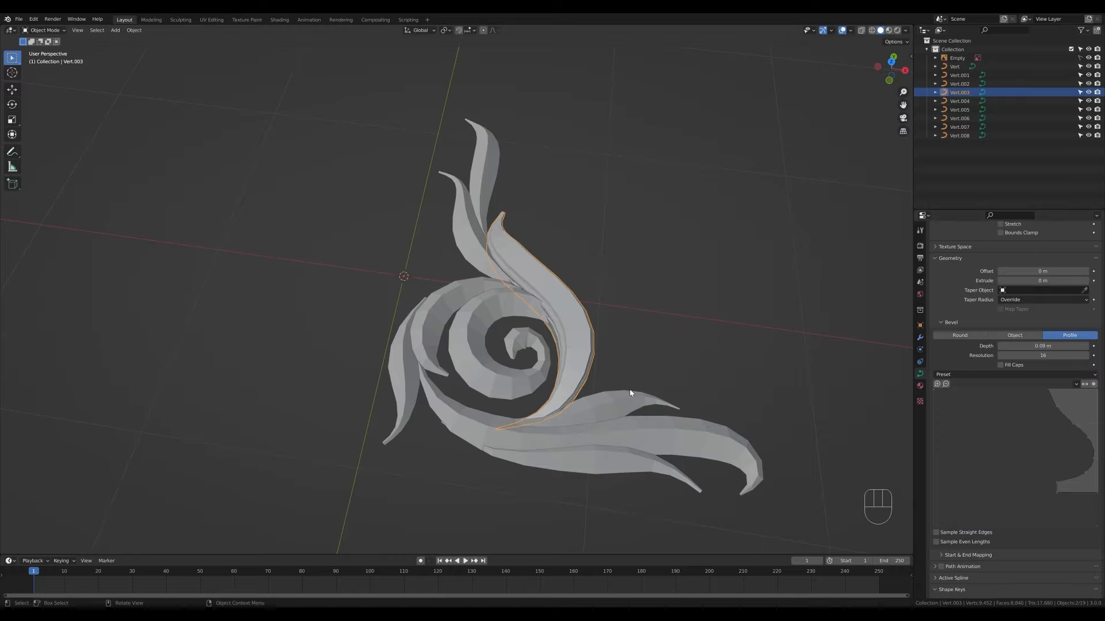
middle_click_drag(648, 398, 552, 340)
scroll(552, 340, "up", 3)
- Apply the Cornice Molding bevel profile preset to the outer strip along the spiral's right side
left_click(1029, 374)
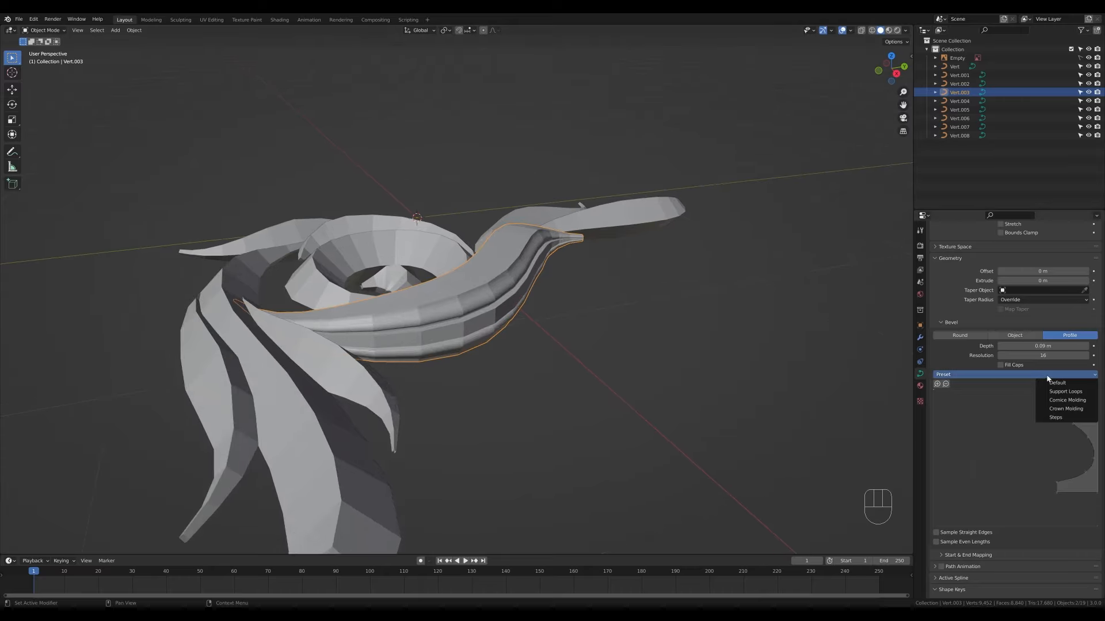
left_click(1060, 402)
middle_click_drag(575, 293, 564, 363)
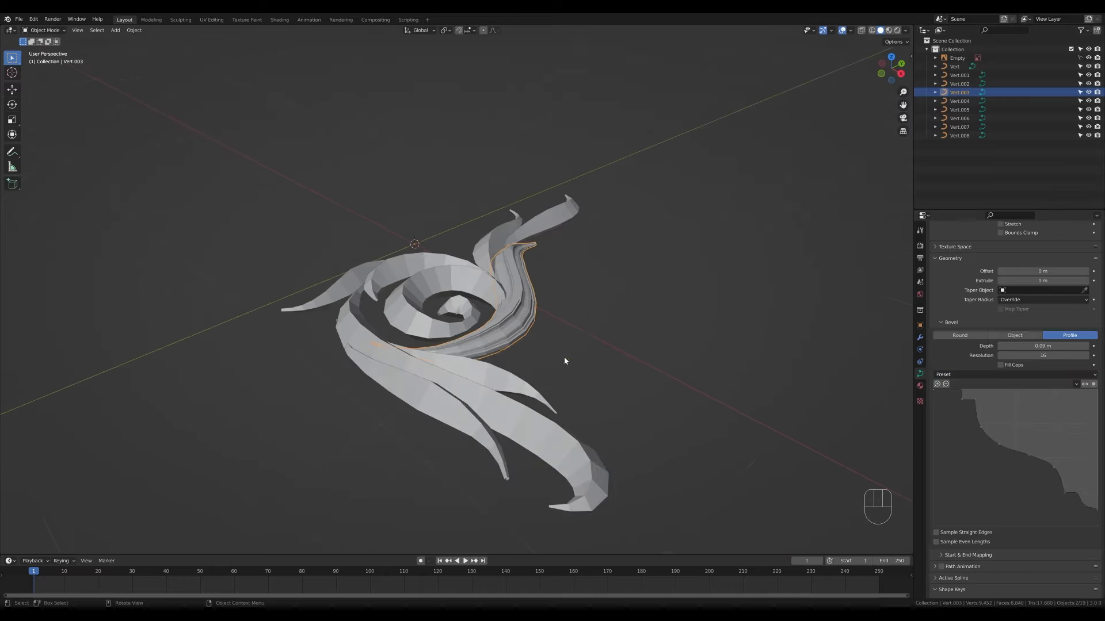
left_click(980, 375)
left_click(980, 374)
left_click(1049, 374)
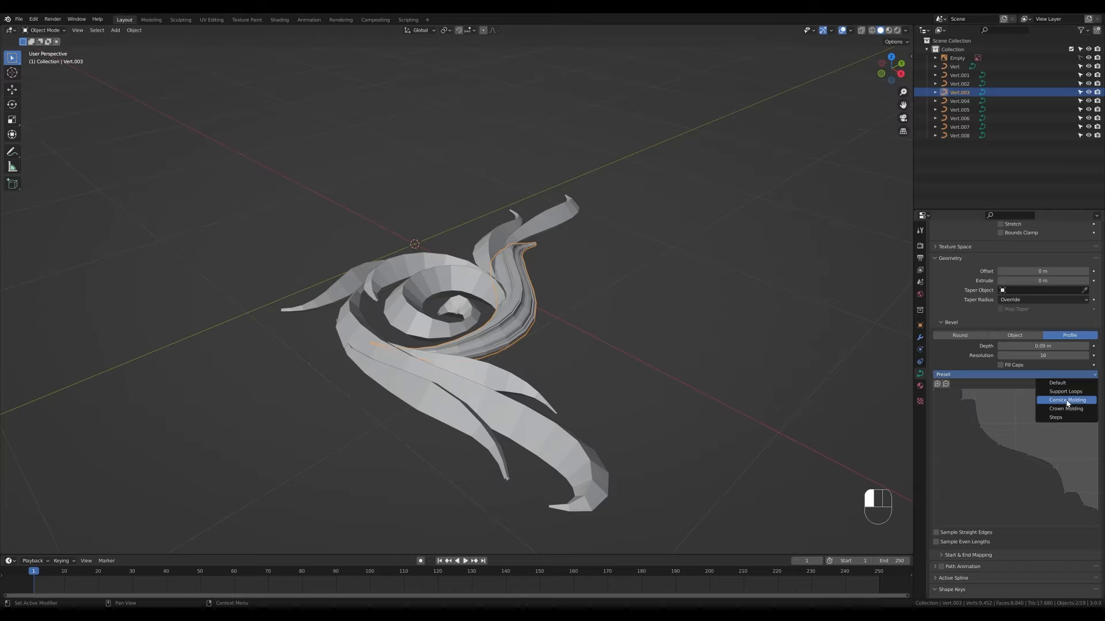
left_click(1063, 402)
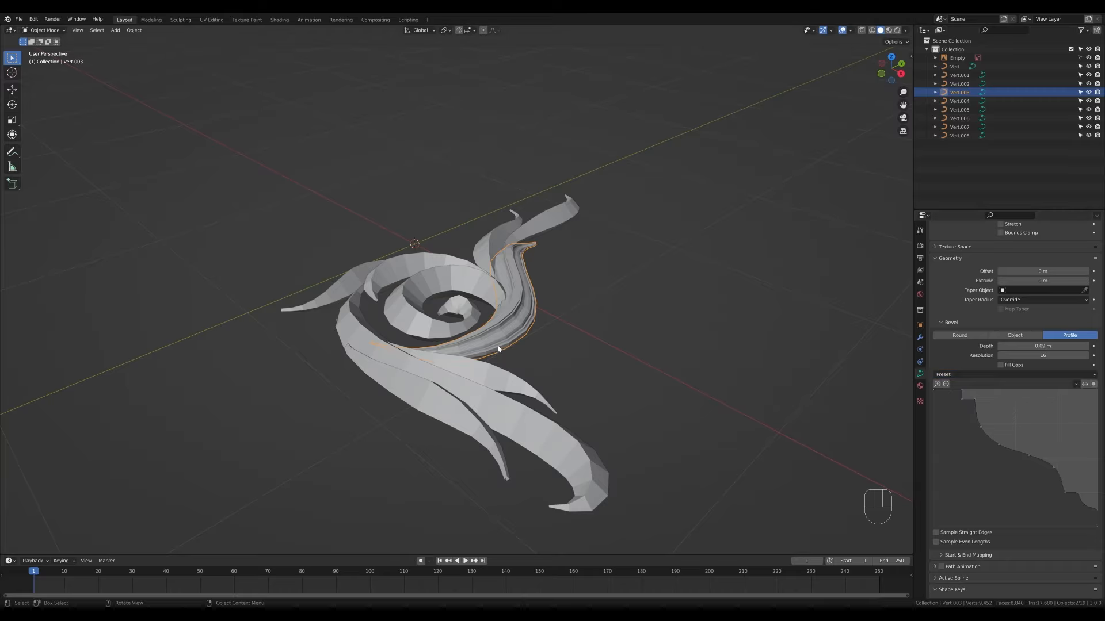
- From the top view, apply the Cornice Molding bevel profile preset to the topmost leaf and the shorter leaf below it
key("KP_7")
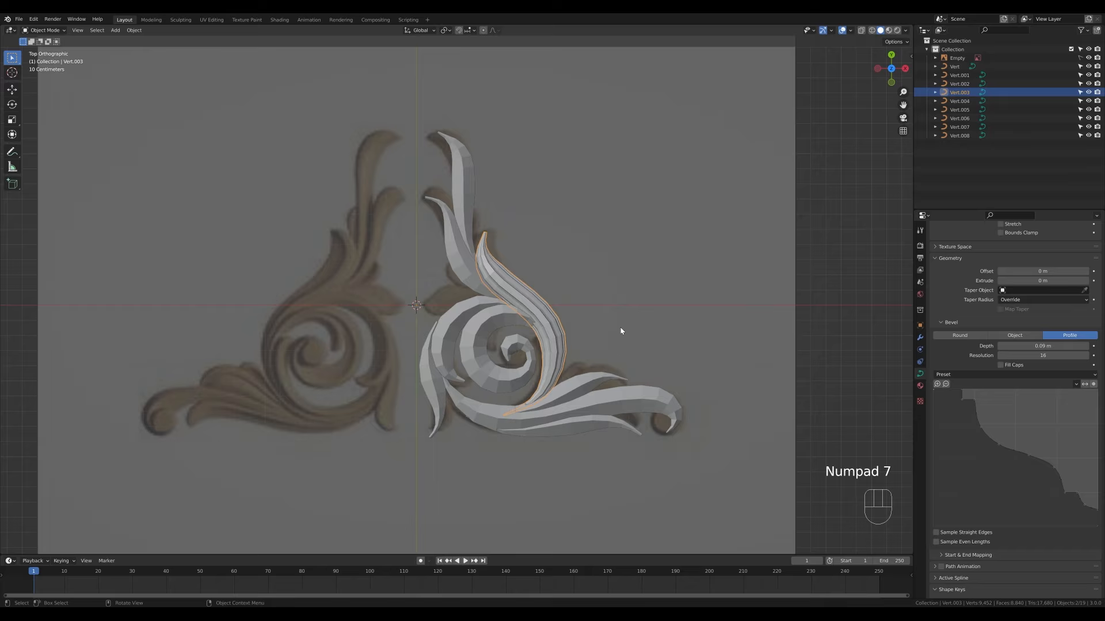
left_click(466, 256)
left_click(1053, 375)
left_click(1056, 402)
left_click(457, 253)
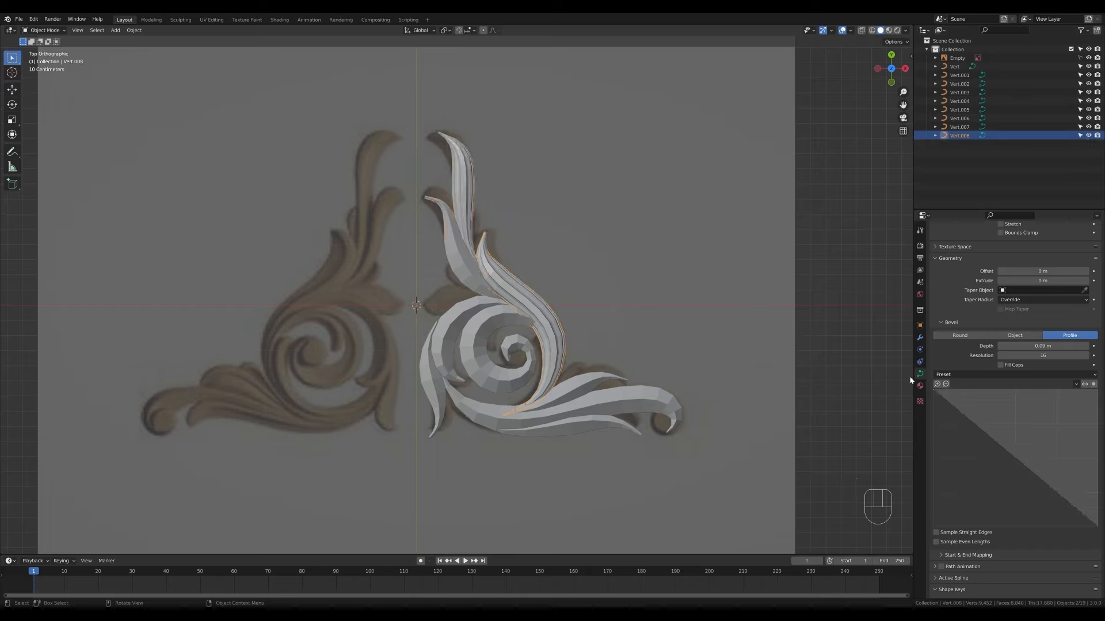
left_click(1036, 374)
left_click(1059, 400)
- Apply the Cornice Molding bevel profile preset to the strip wrapping the spiral's upper left and to the central spiral
left_click(449, 333)
left_click(1030, 375)
left_click(1056, 400)
left_click(478, 360)
left_click(1015, 376)
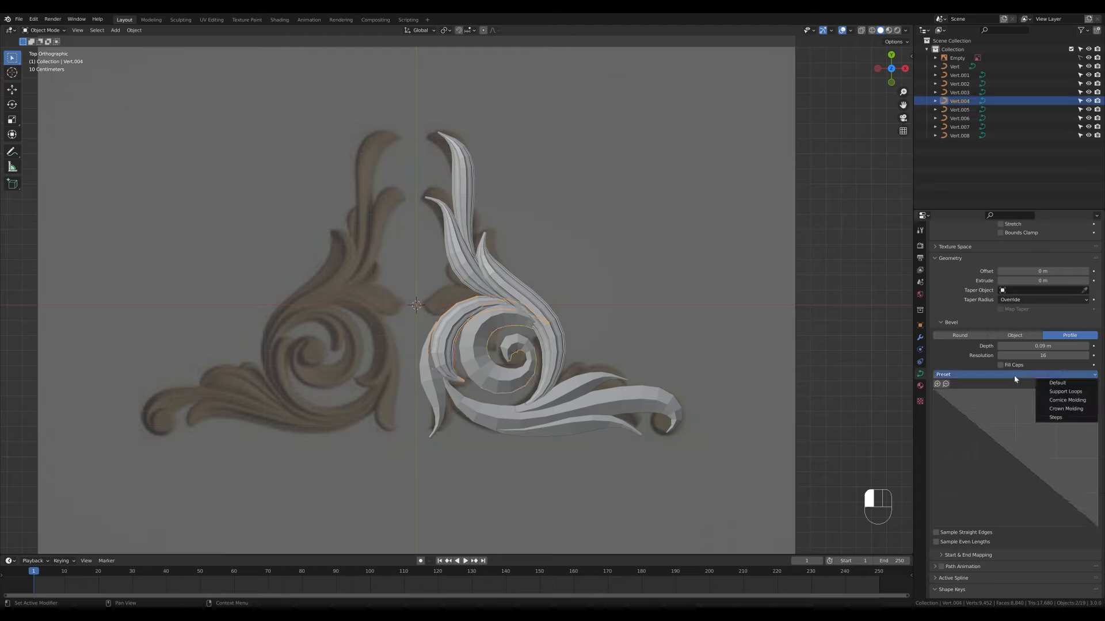
left_click(1057, 401)
- Apply the Cornice Molding bevel profile preset to the lower-left leaf and the upper leaf of the lower-right branch
left_click(433, 391)
left_click(1006, 375)
left_click(1057, 400)
left_click(566, 390)
left_click(1007, 374)
left_click(1057, 400)
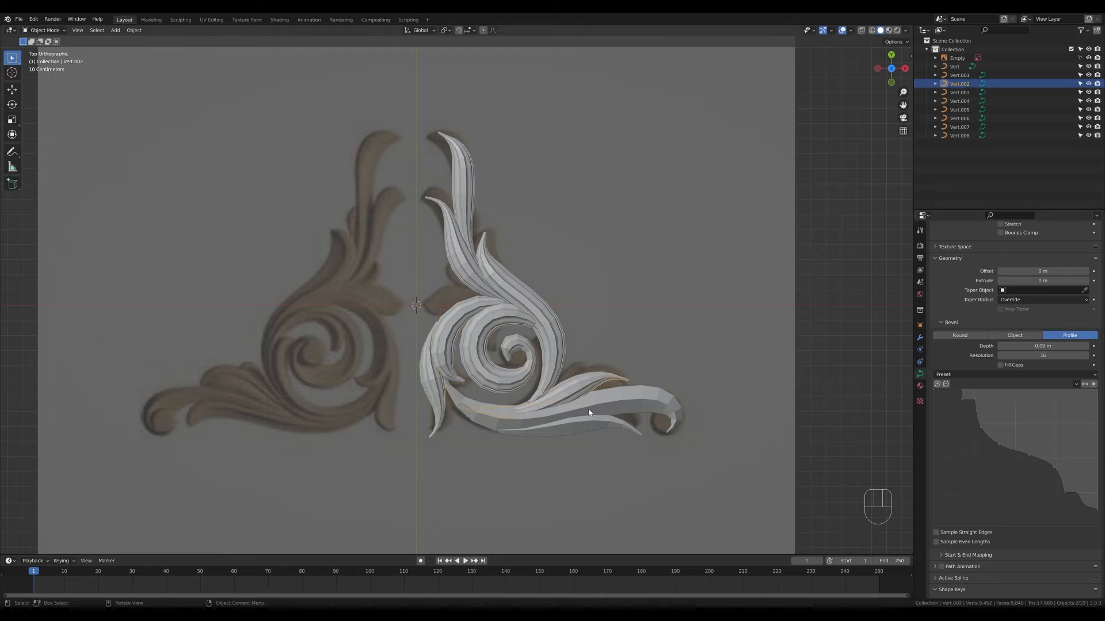
- Apply the Cornice Molding bevel profile preset to the main lower-right strip and the bottommost strip
left_click(590, 412)
left_click(1030, 375)
left_click(1058, 400)
left_click(598, 425)
left_click(1021, 375)
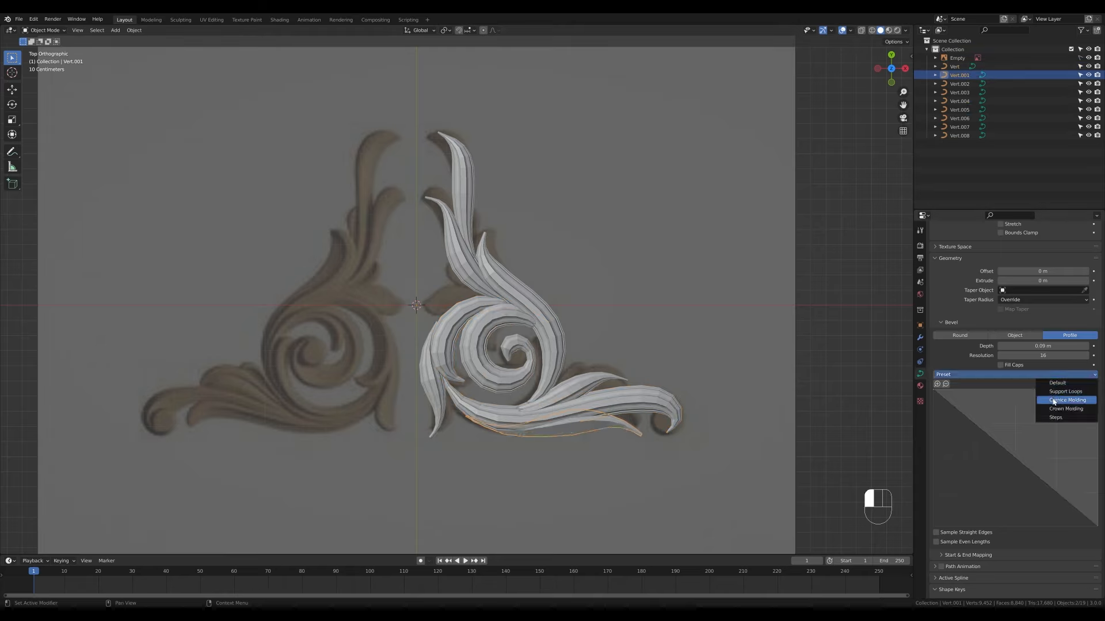
left_click(1056, 400)
- Add a level 1 Subdivision Surface modifier to the outer strip along the spiral's right side
left_click(539, 305)
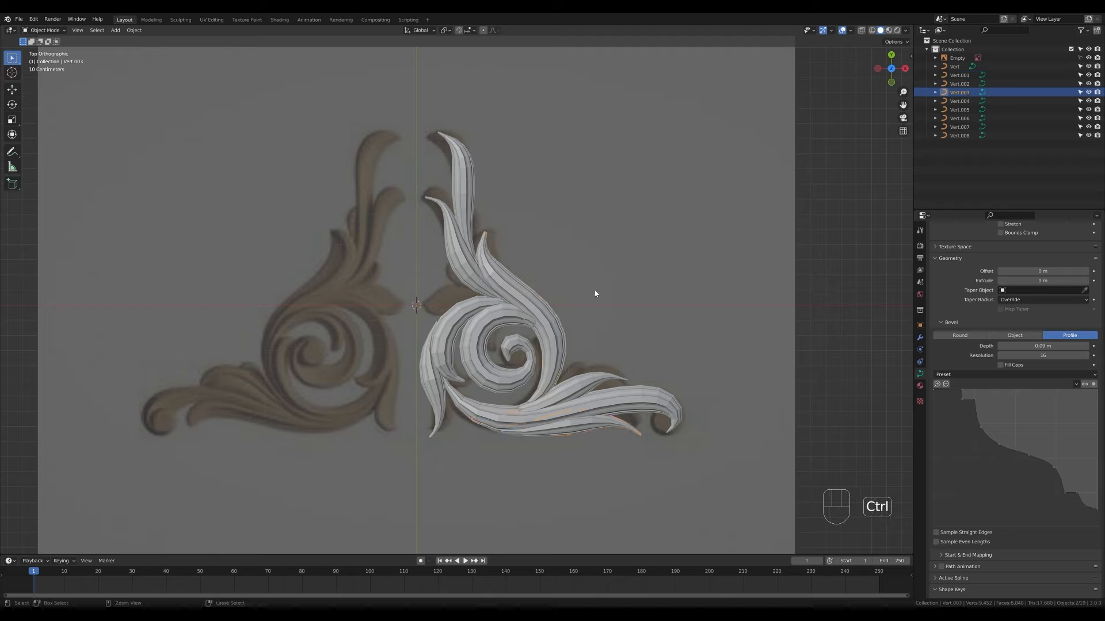
key("ctrl+1")
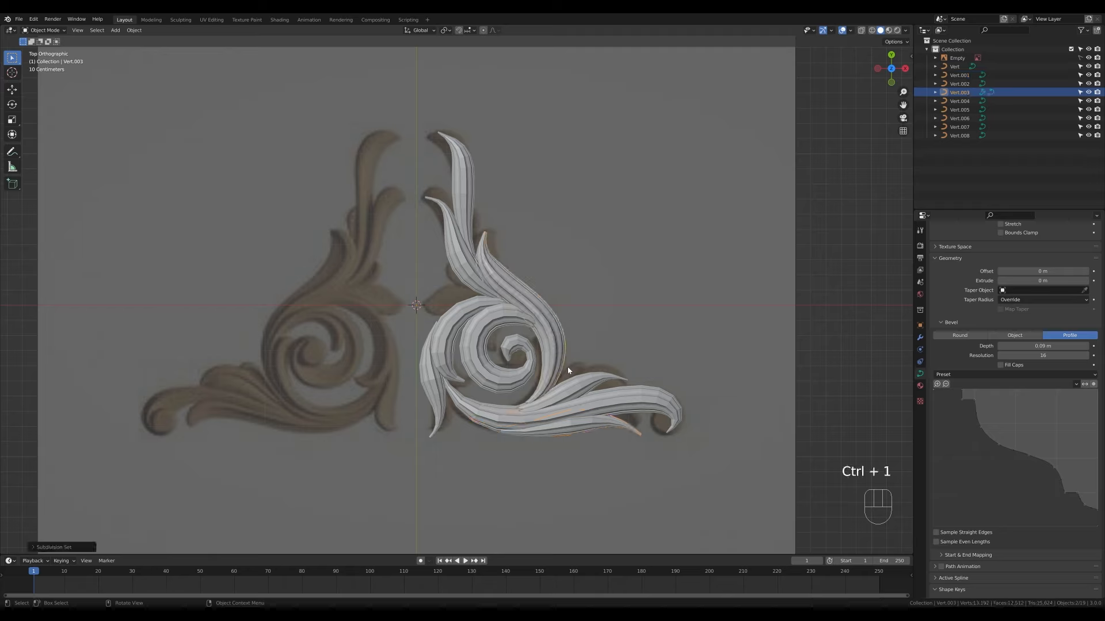
- Apply smooth shading to the outer strip along the spiral's right side and check its surface in perspective
right_click(527, 334)
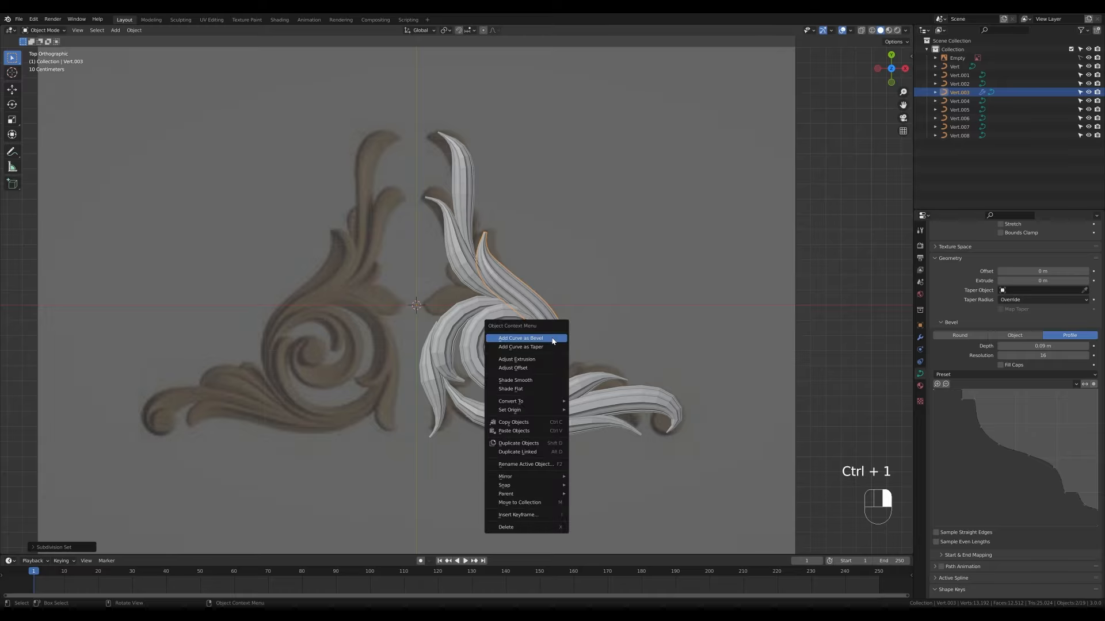
left_click(528, 381)
middle_click_drag(574, 324, 661, 329)
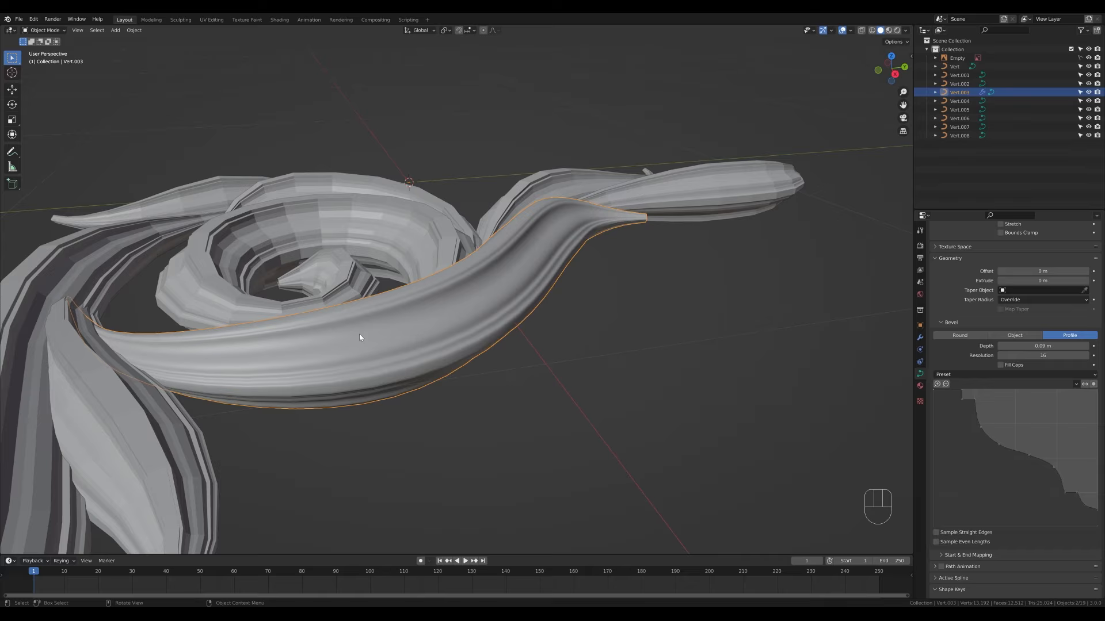
scroll(521, 317, "down", 5)
middle_click_drag(505, 295, 569, 322)
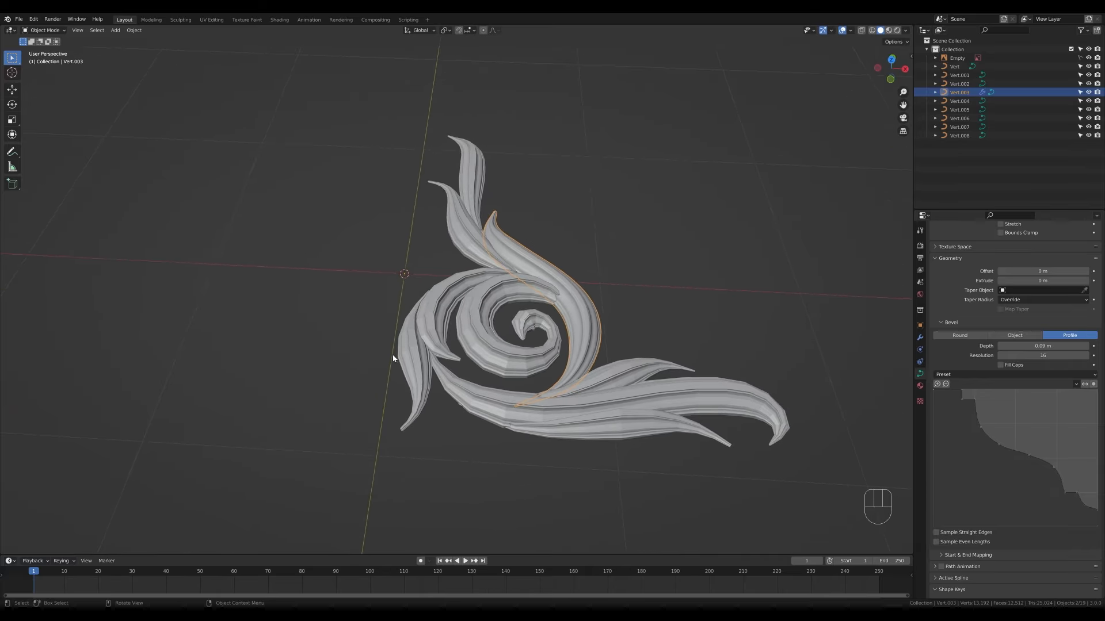
- Shade all the ornament strips smooth and copy the outer strip's Subdivision Surface modifier to them
left_click_drag(385, 143, 688, 492)
right_click(520, 363)
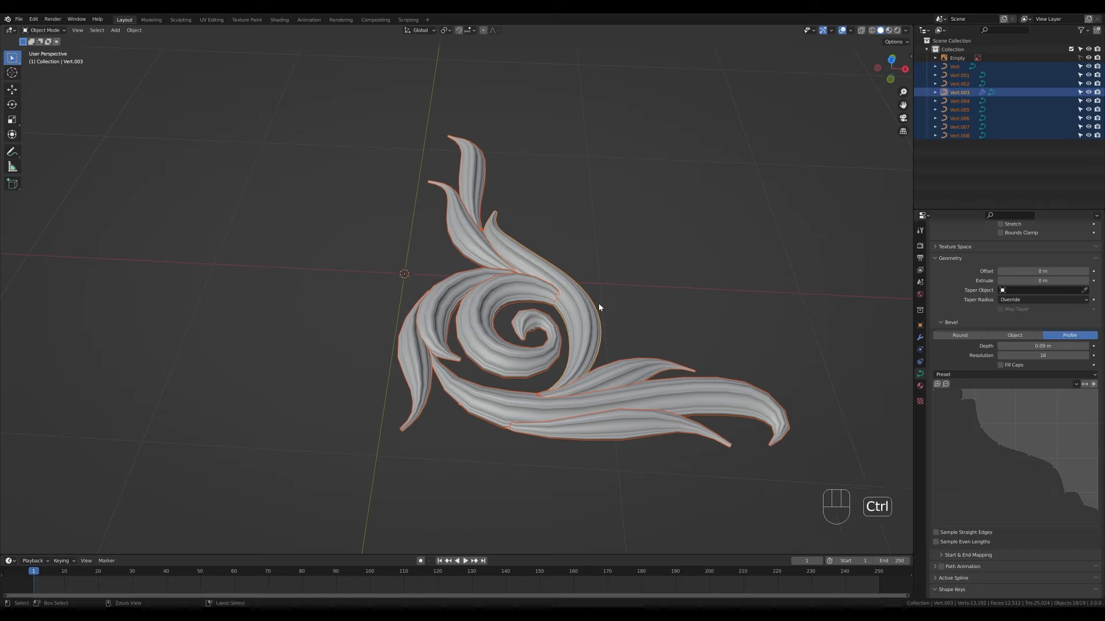
key("ctrl+l")
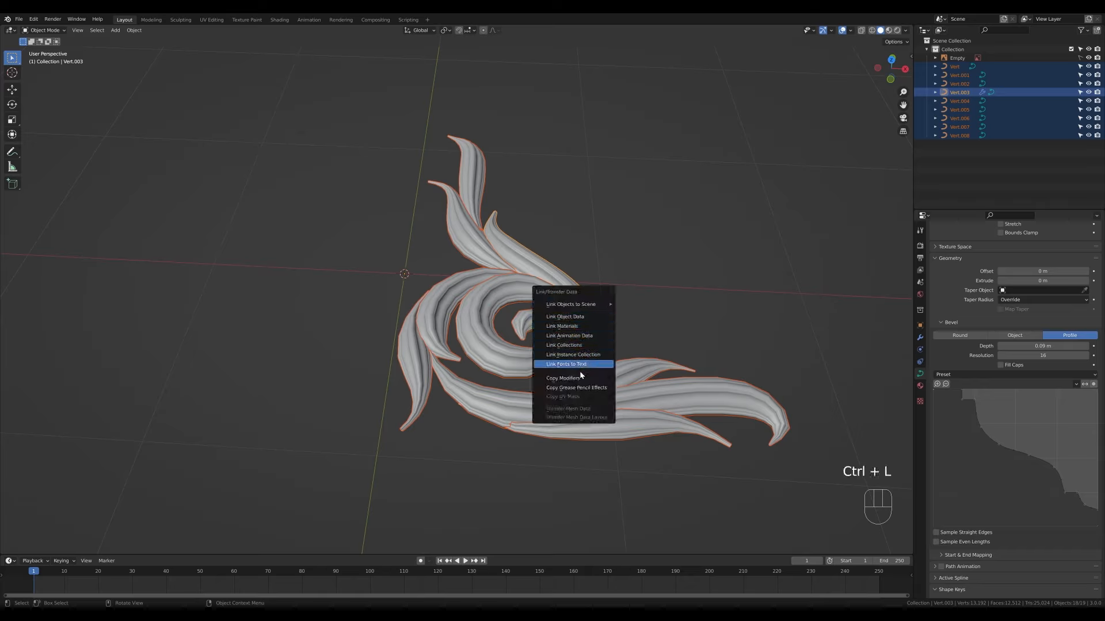
left_click(567, 378)
left_click(510, 477)
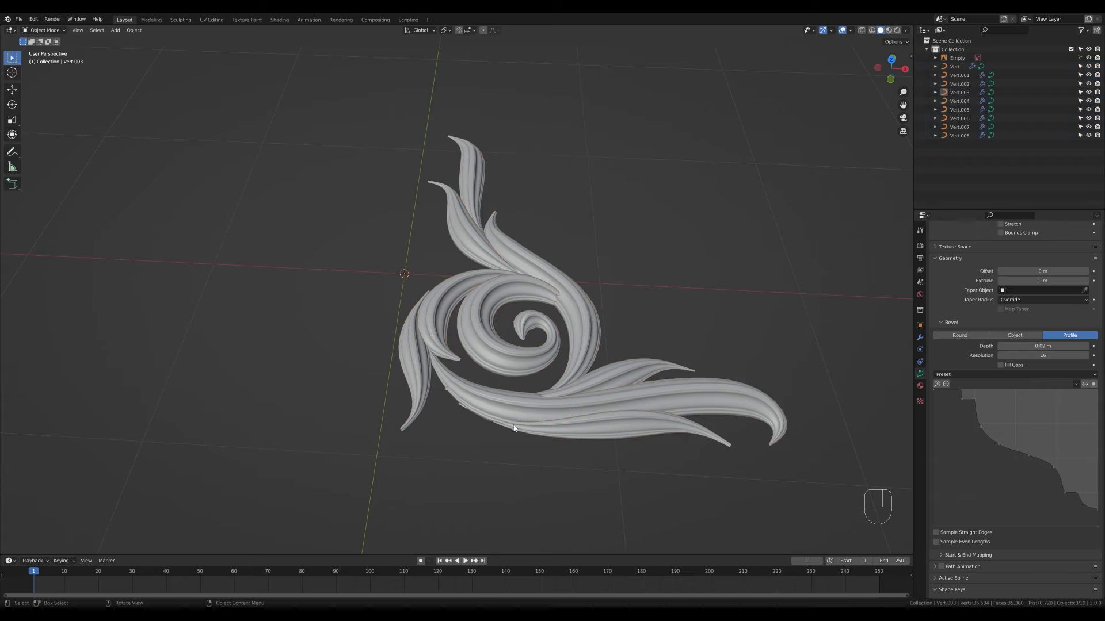
- Reset the outer right strip's bevel profile to a straight line and add a point at about X 0.35, Y 0.93
key("KP_7")
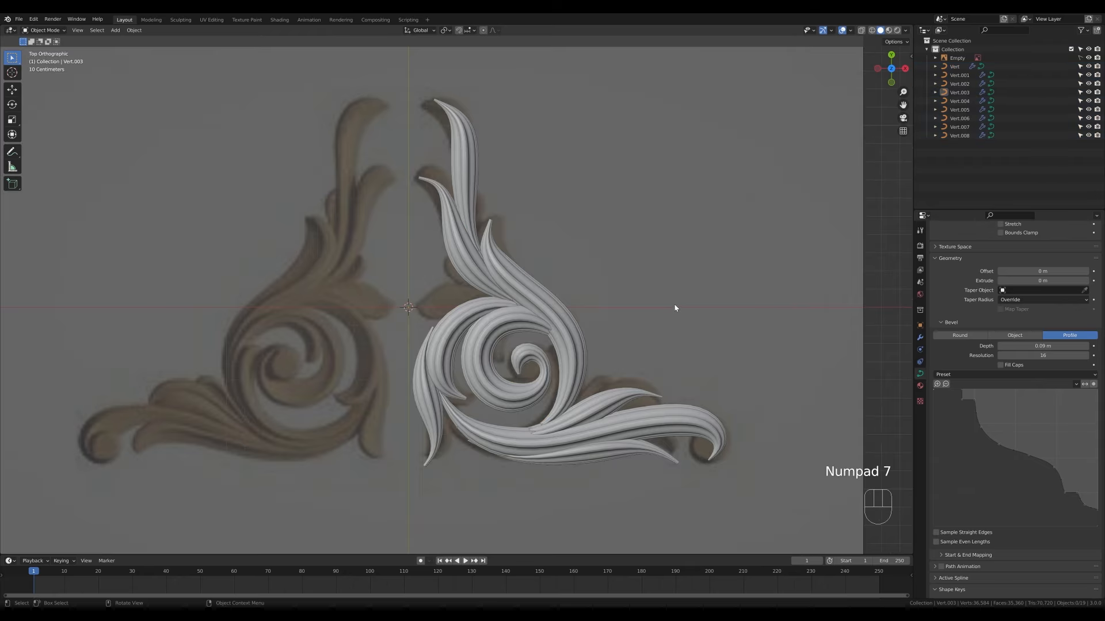
middle_click_drag(675, 309, 576, 268, "shift")
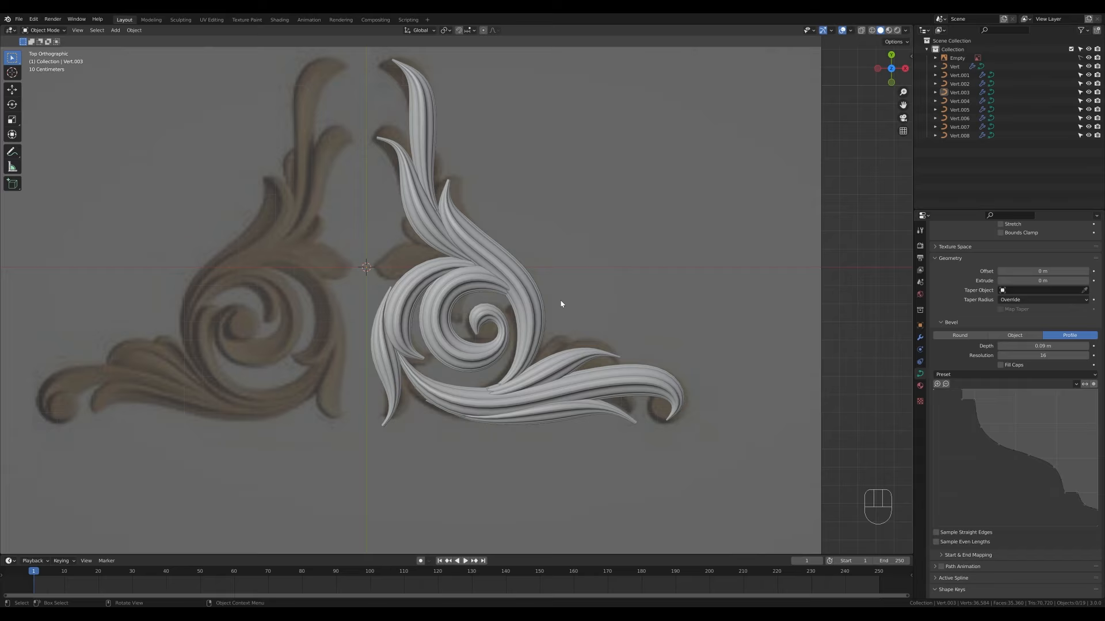
left_click(529, 304)
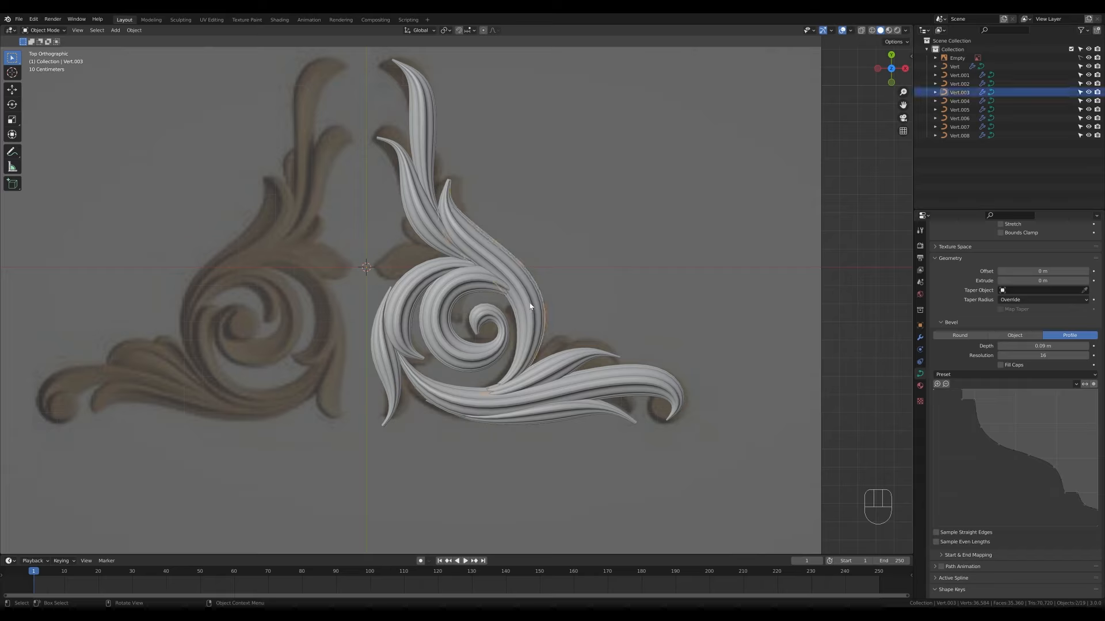
left_click(979, 375)
left_click(1080, 382)
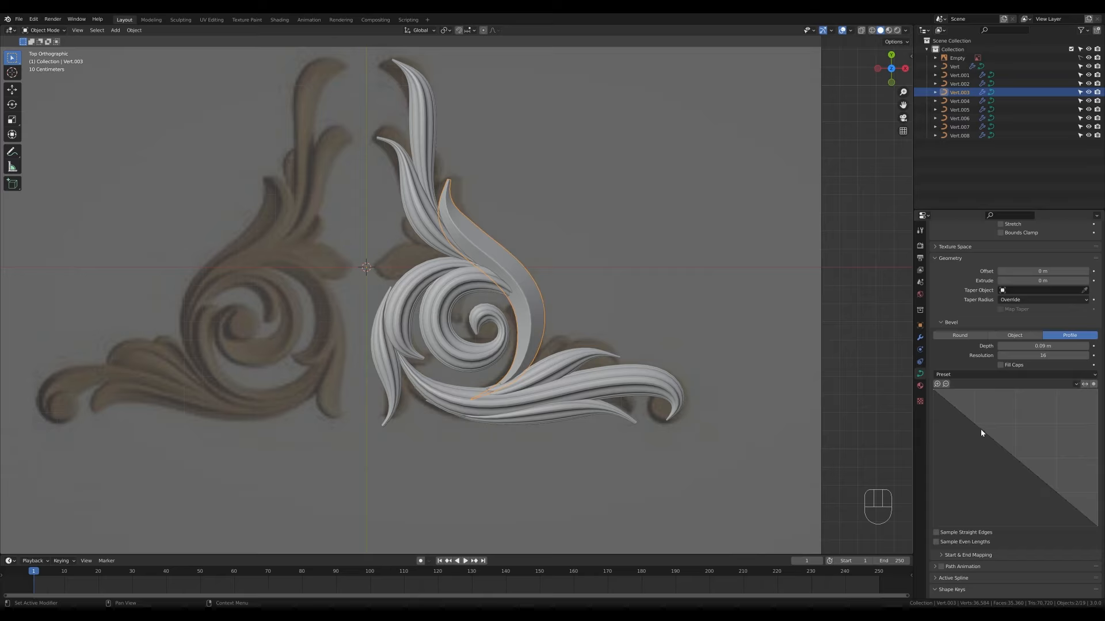
left_click_drag(979, 431, 992, 401)
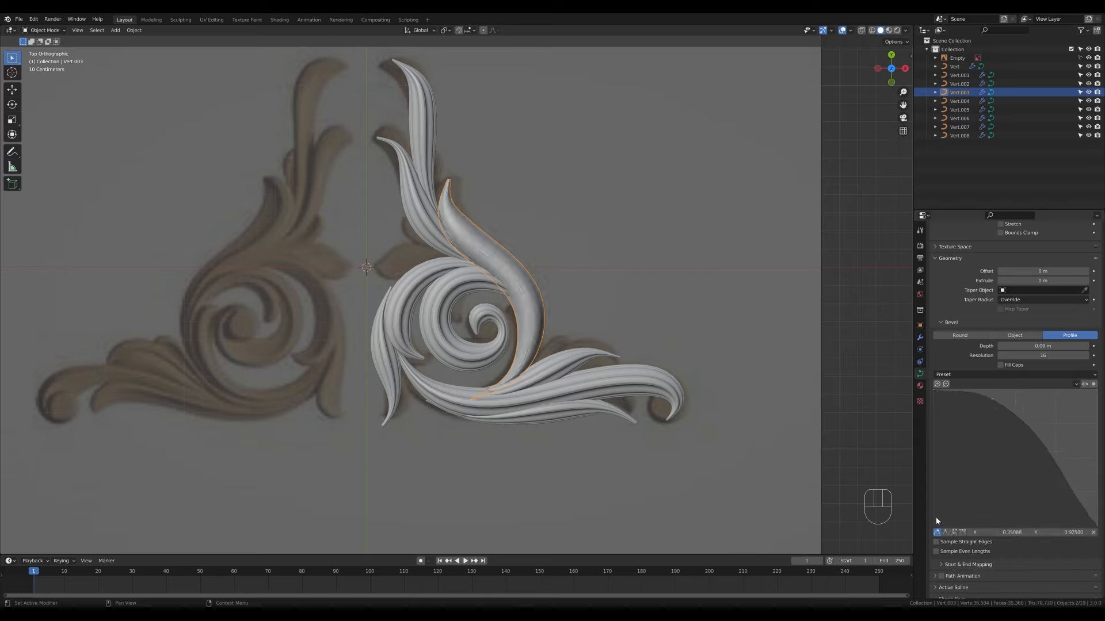
- Give the profile's starting point vector handles and the middle point free handles, moving it to about X 0.37, Y 0.99
left_click(935, 391)
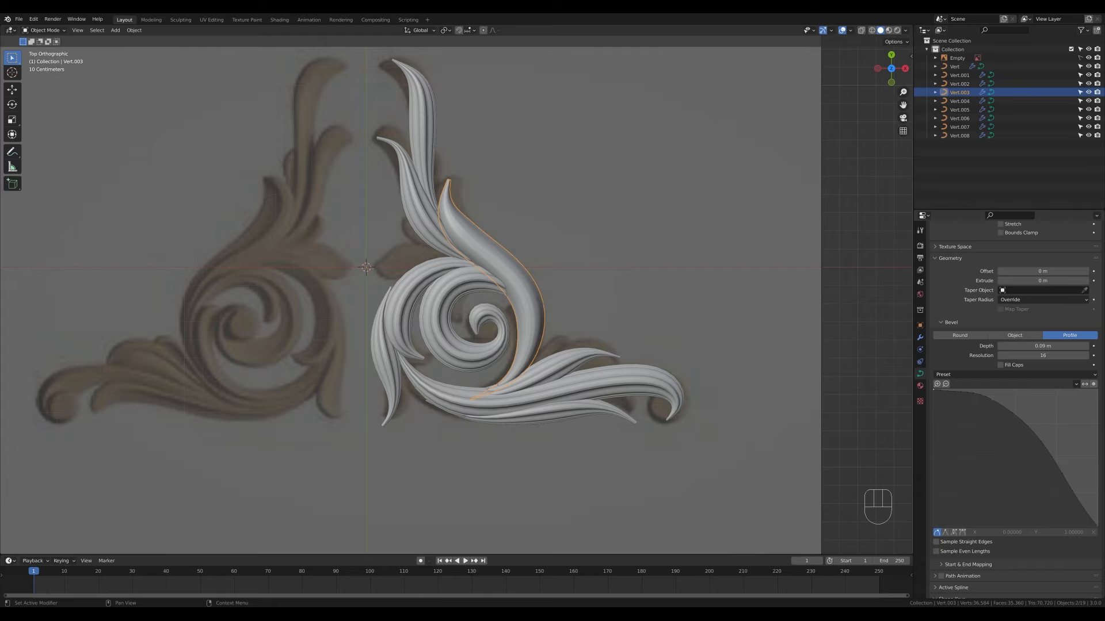
left_click(946, 533)
left_click(991, 408)
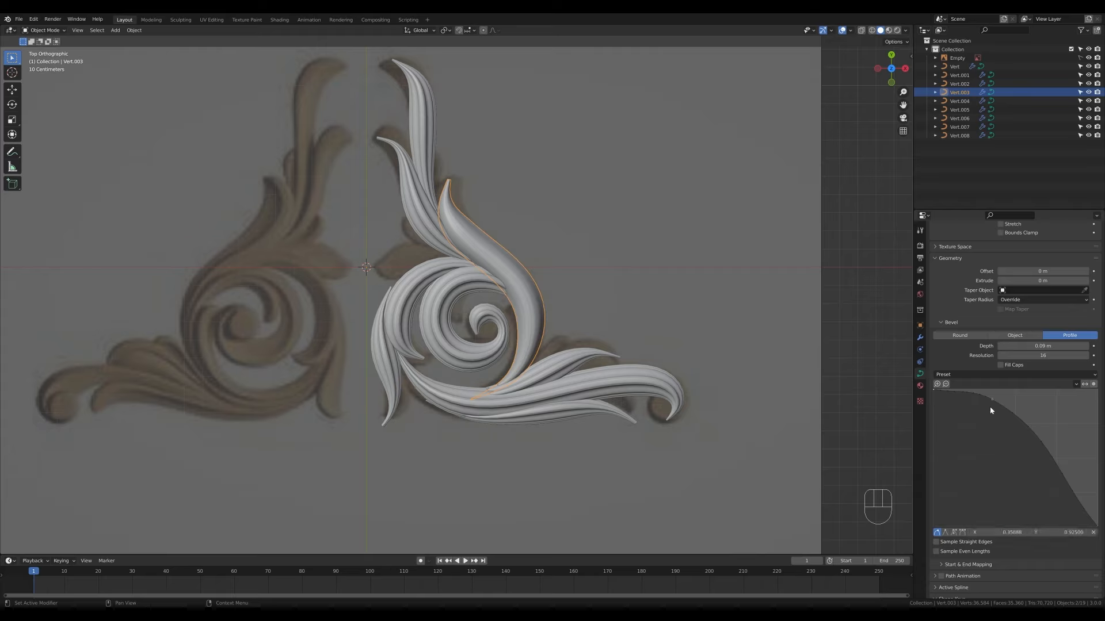
left_click(954, 532)
mouse_move(991, 399)
left_mouse_down()
mouse_move(976, 401)
mouse_move(992, 409)
mouse_move(995, 392)
mouse_move(984, 391)
left_mouse_up()
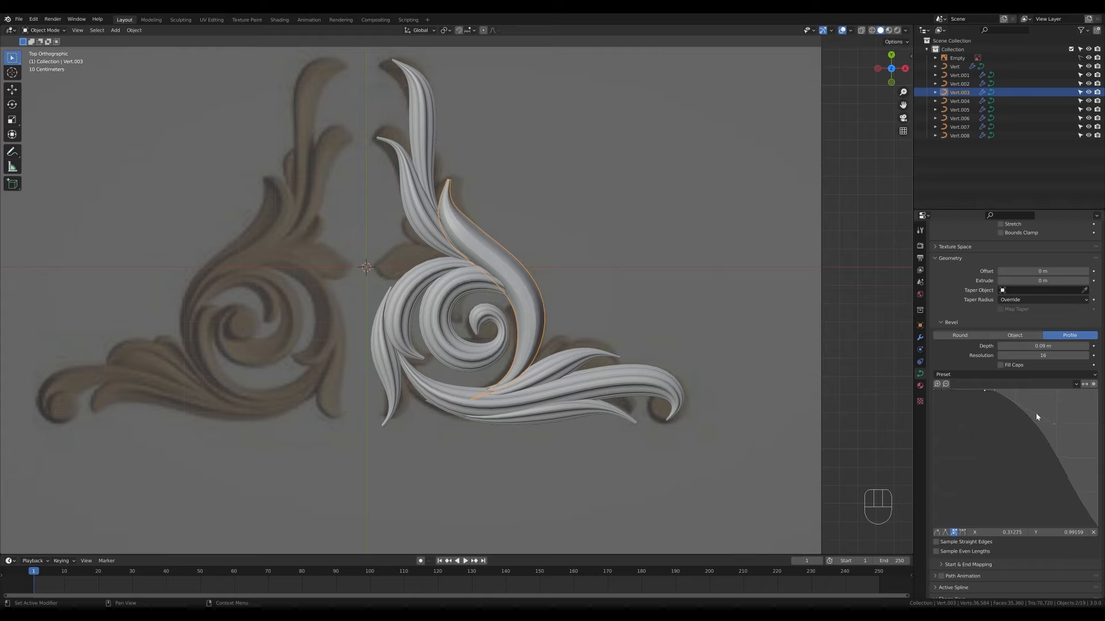
- Shape the profile into a flat top with a steep drop, moving the middle point to about X 0.50 and adding one at X 0.68, Y 0.39
left_click_drag(1056, 422, 1075, 488)
left_click_drag(994, 391, 1018, 390)
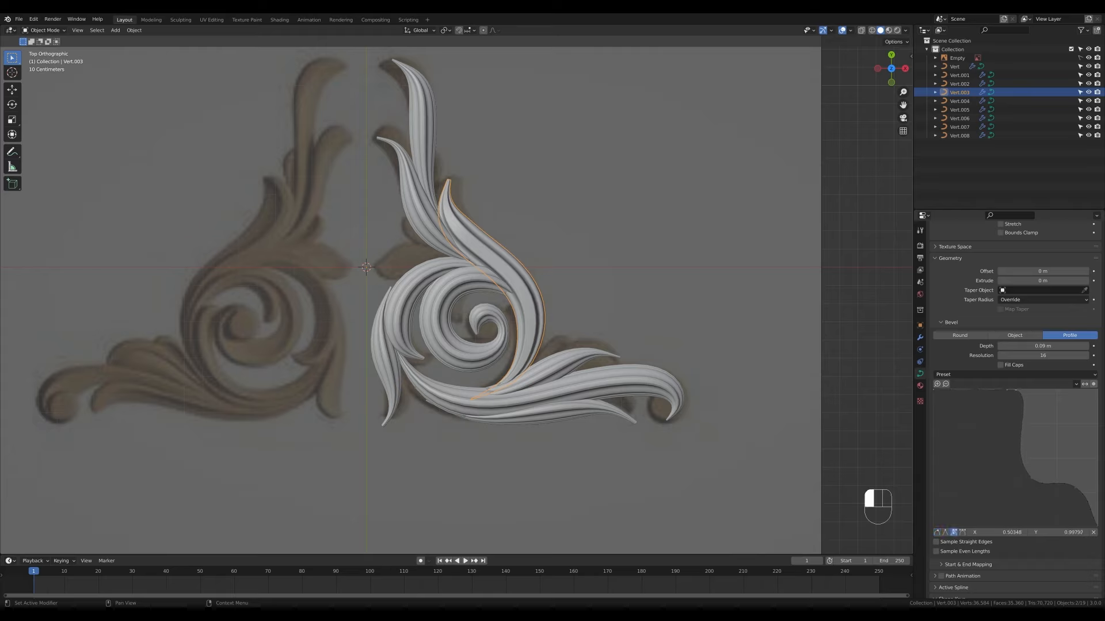
left_click(1045, 473)
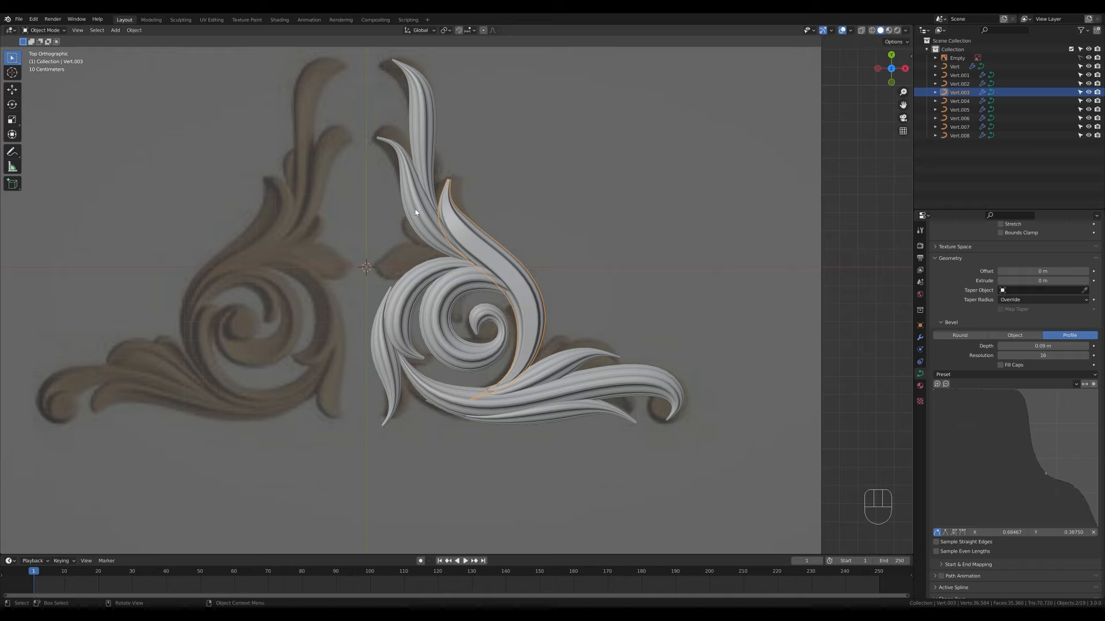
- Join the topmost strip, the main lower-right strip and the strip wrapping the spiral's upper left into the outer right strip
left_click(426, 136)
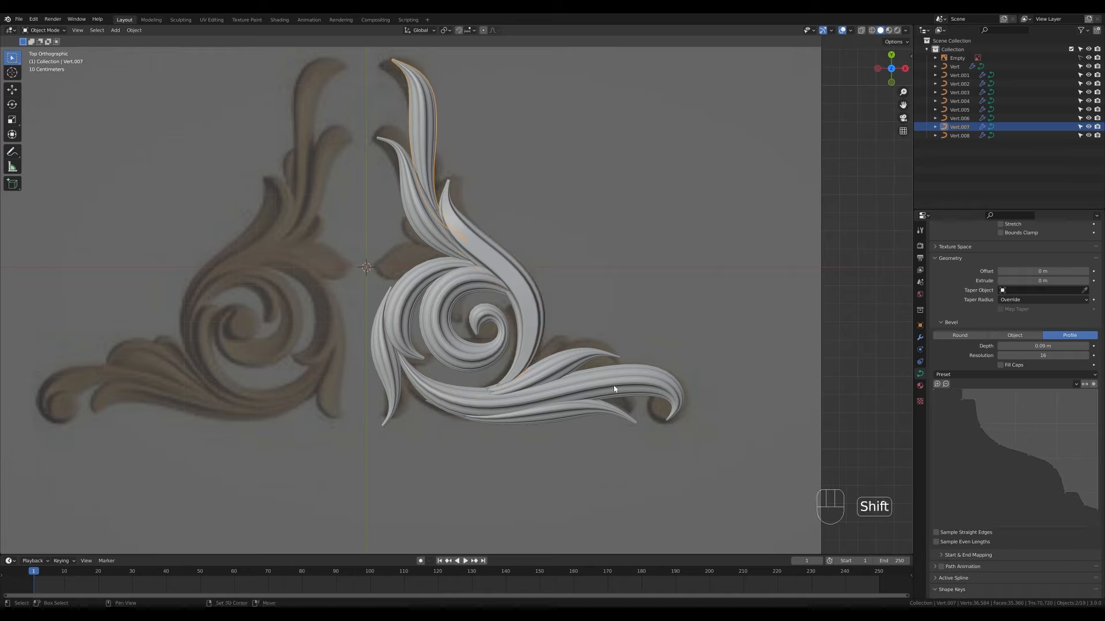
left_click(536, 330, "shift")
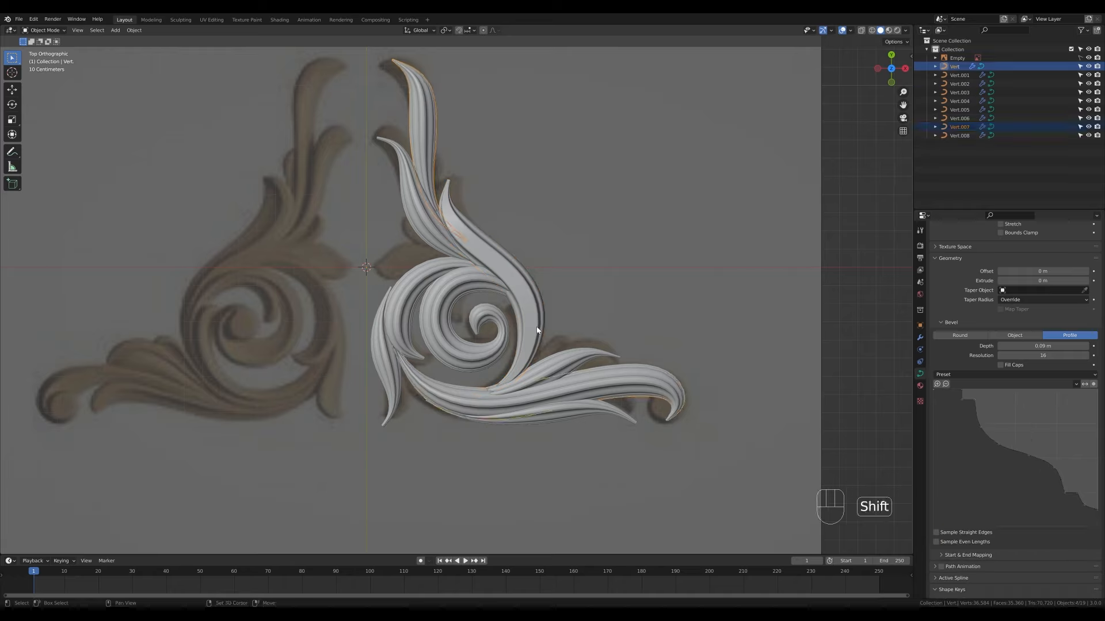
left_click(401, 311, "shift")
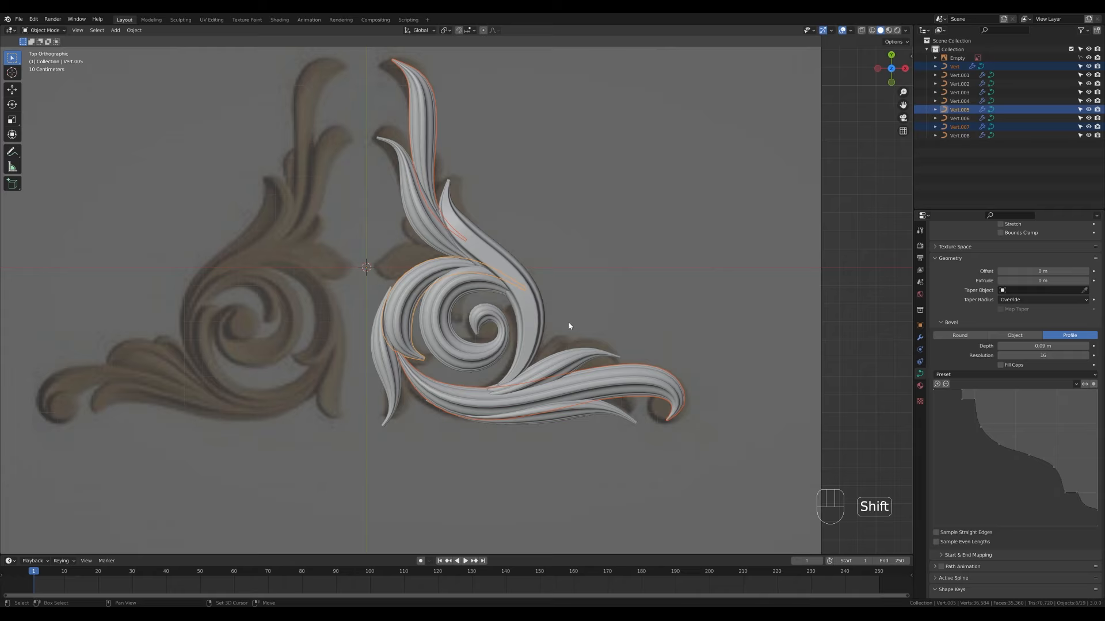
left_click(535, 325, "shift")
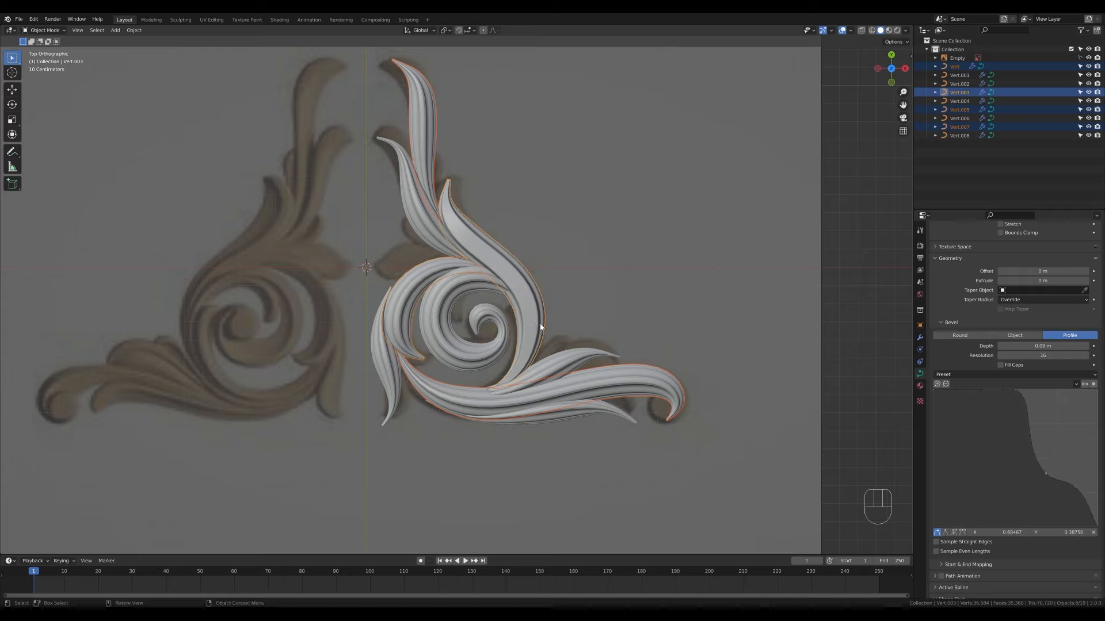
key("ctrl+j")
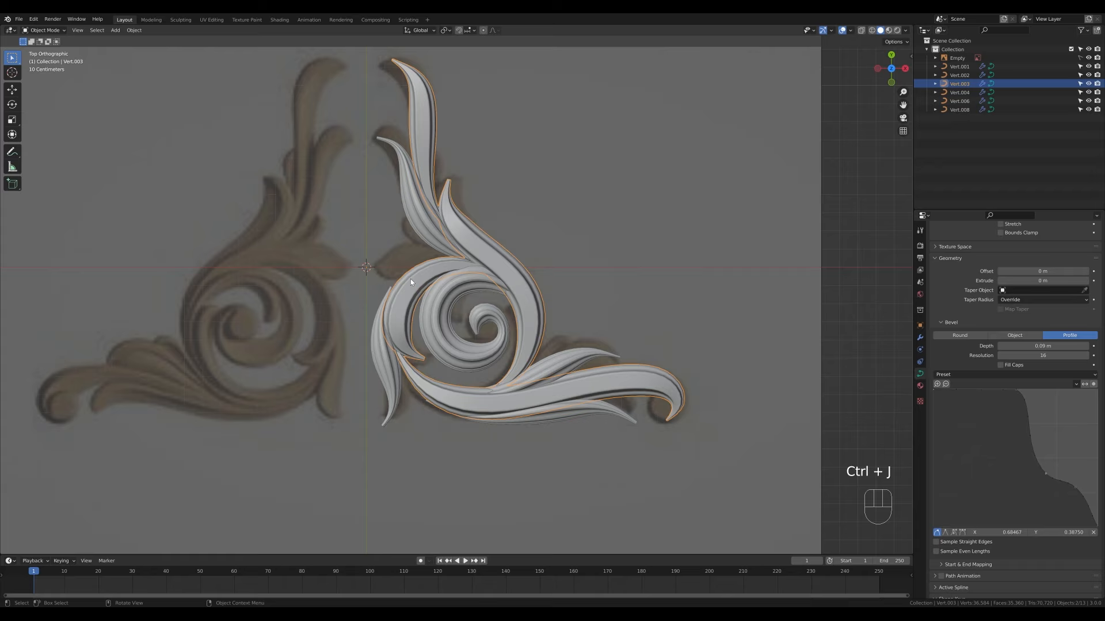
- Join the central spiral into the combined main strips so it takes their custom bevel profile
left_click(531, 226)
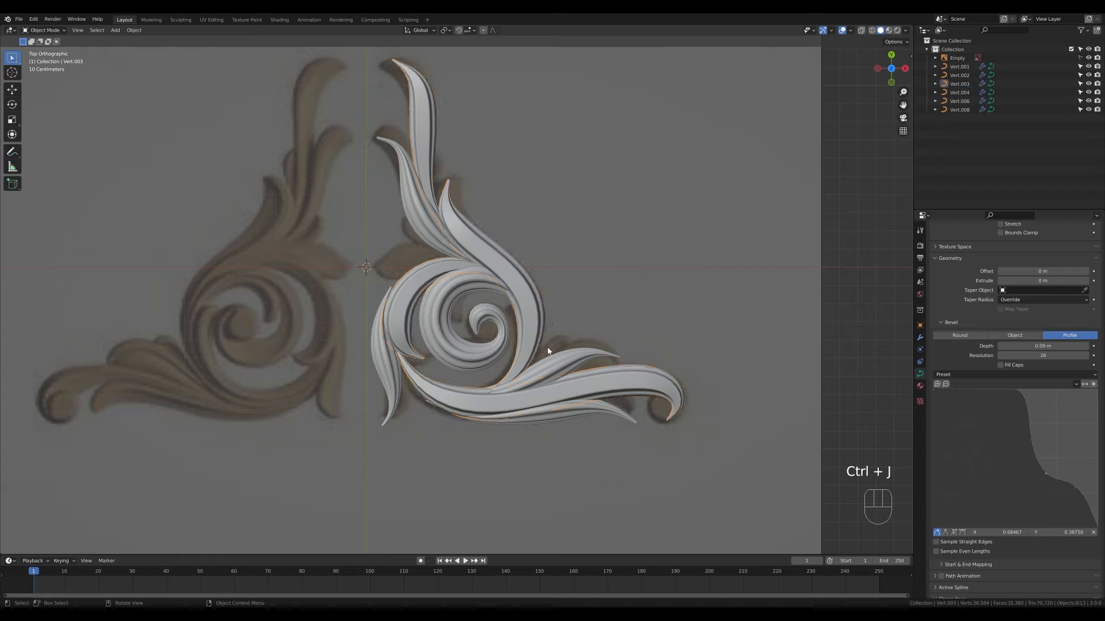
left_click(530, 432)
left_click(519, 292, "shift")
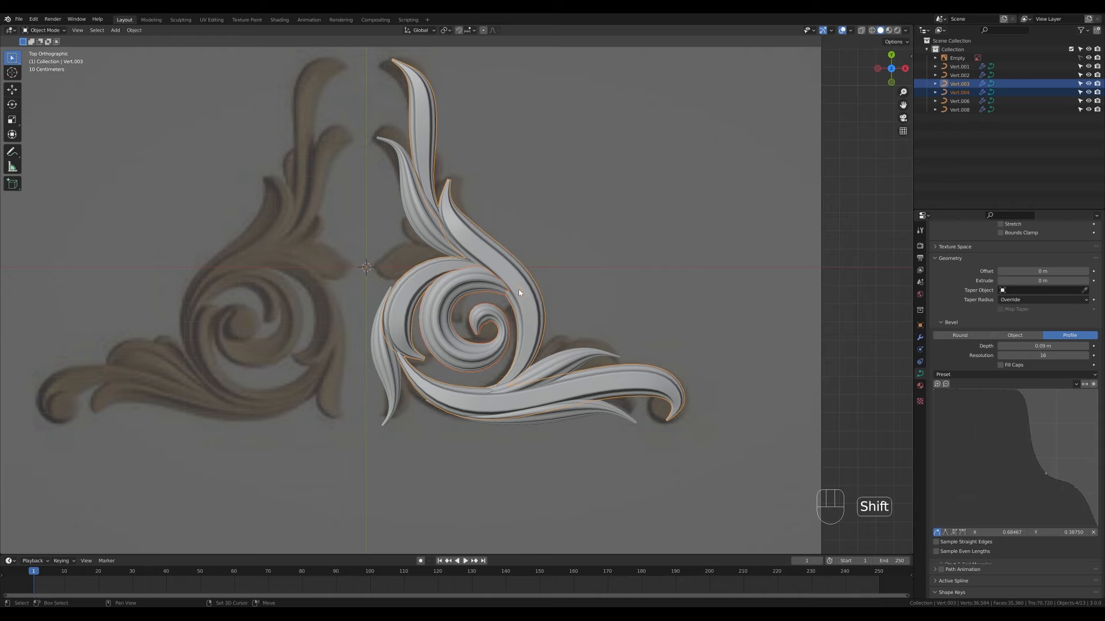
key("ctrl+j")
left_click(703, 246)
- Add a Mirror modifier on the X axis to the joined main strips
scroll(431, 304, "down", 2)
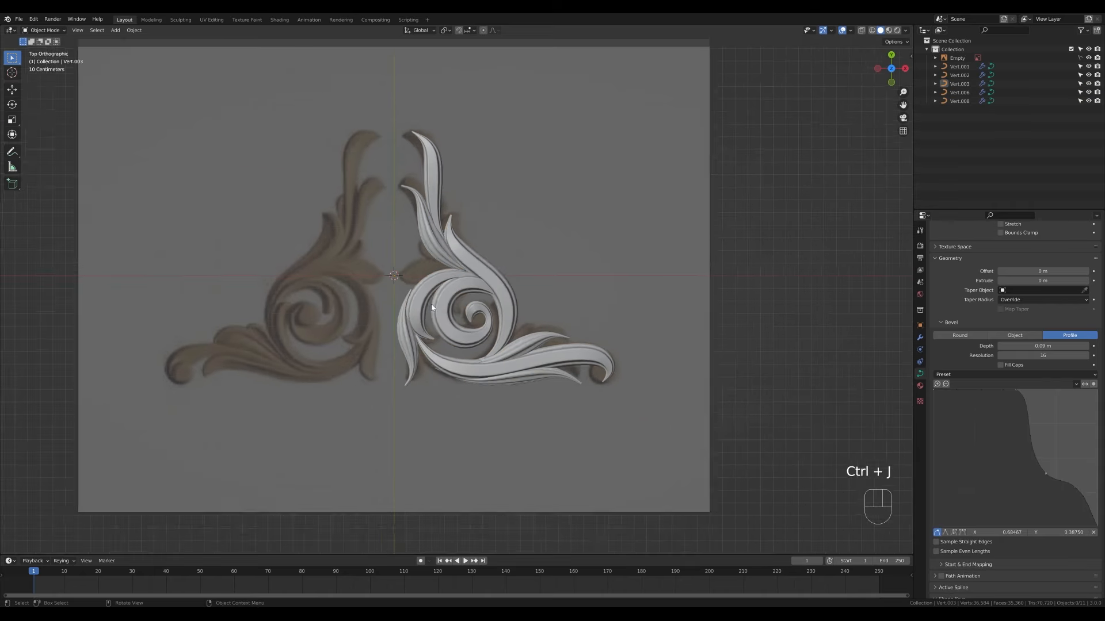
scroll(454, 297, "up", 2)
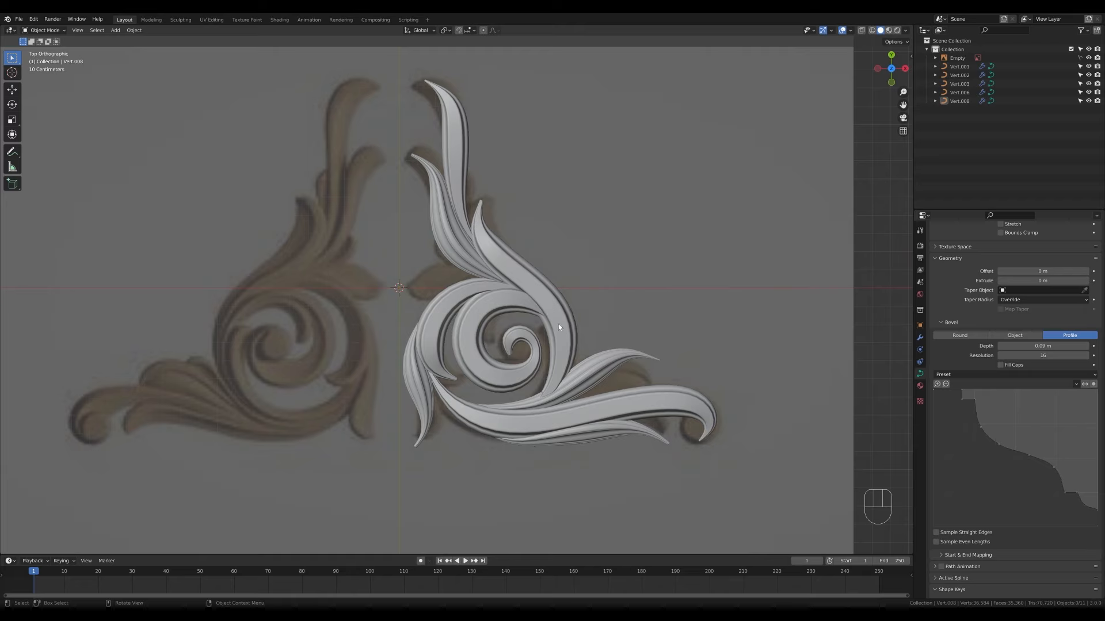
left_click(555, 306)
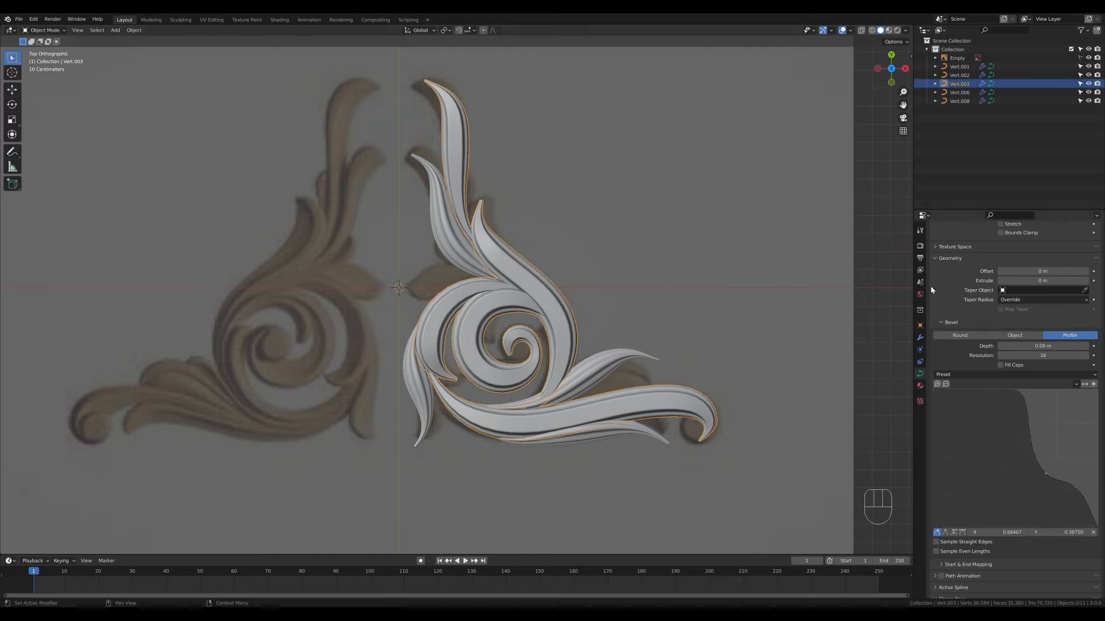
left_click(920, 337)
left_click(960, 244)
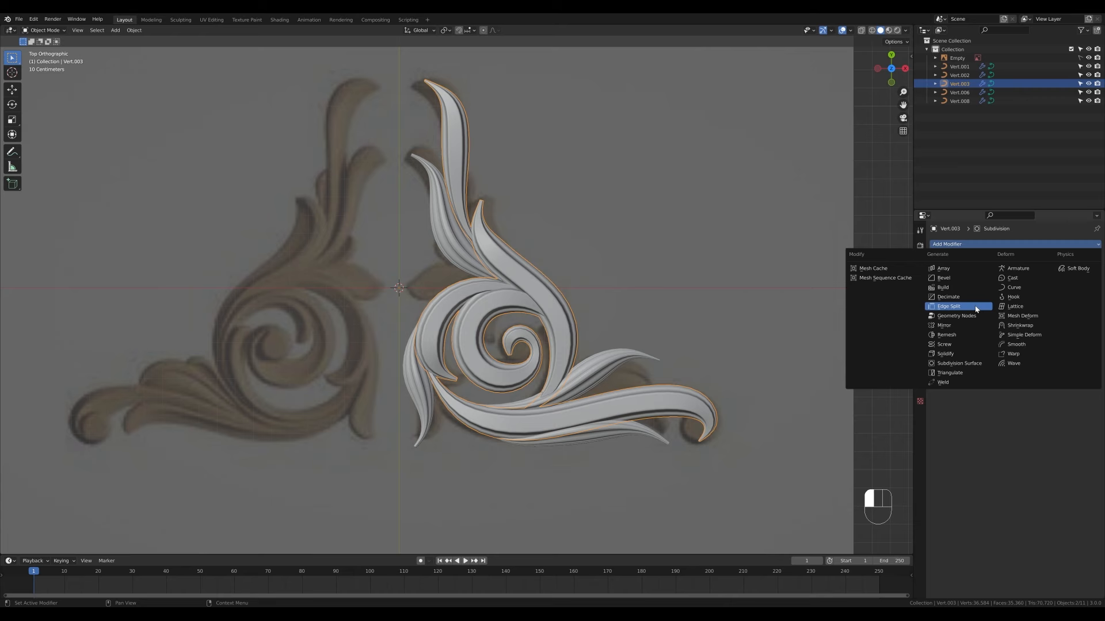
left_click(949, 325)
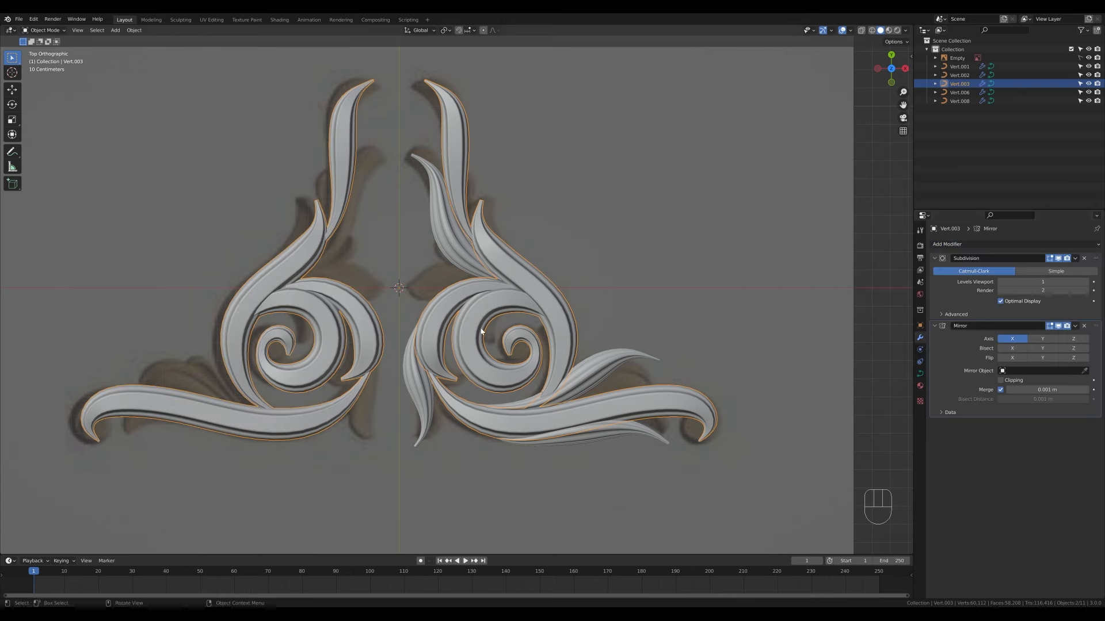
- Copy the Mirror modifier from the joined main strips to the four remaining leaf strips
left_click(602, 394)
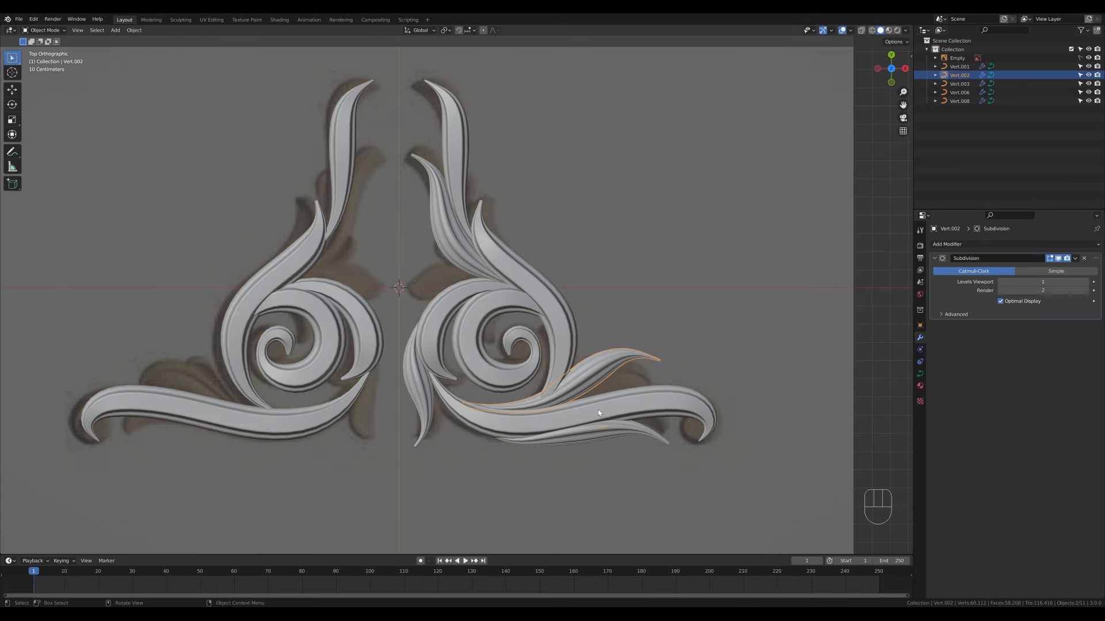
left_click(604, 437, "shift")
left_click(434, 375, "shift")
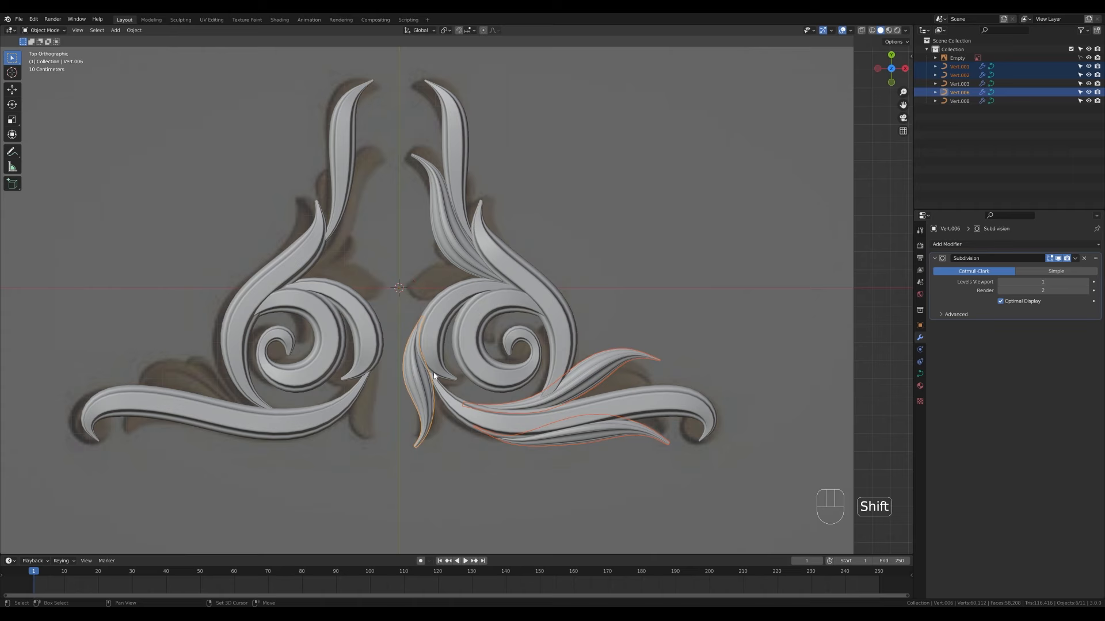
left_click(446, 234, "shift")
left_click(547, 298, "shift")
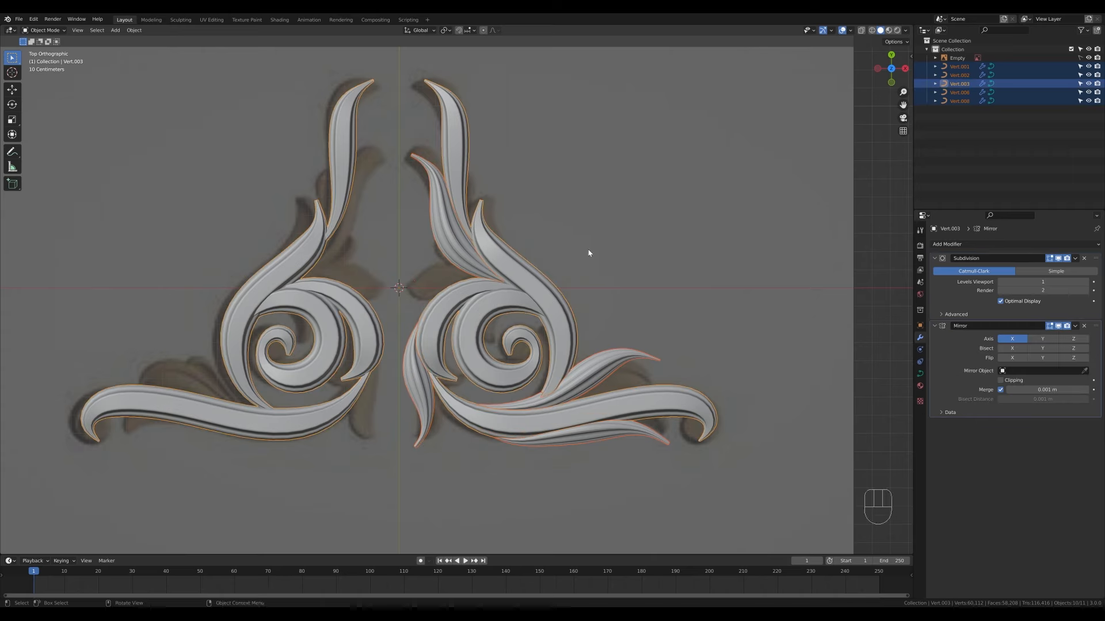
left_click(1077, 326)
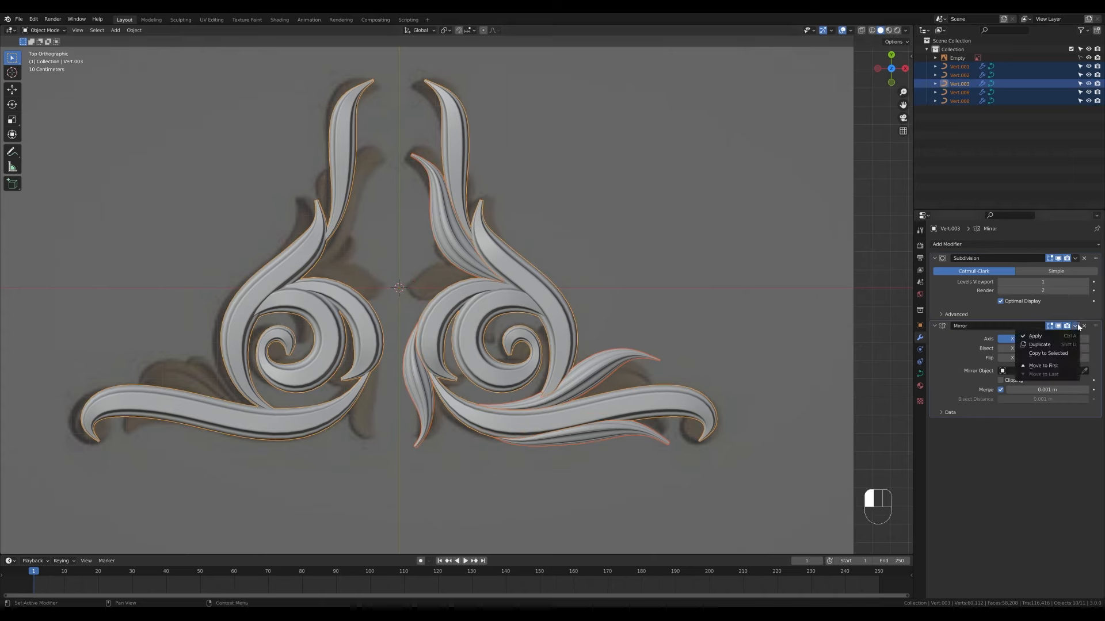
left_click(1048, 354)
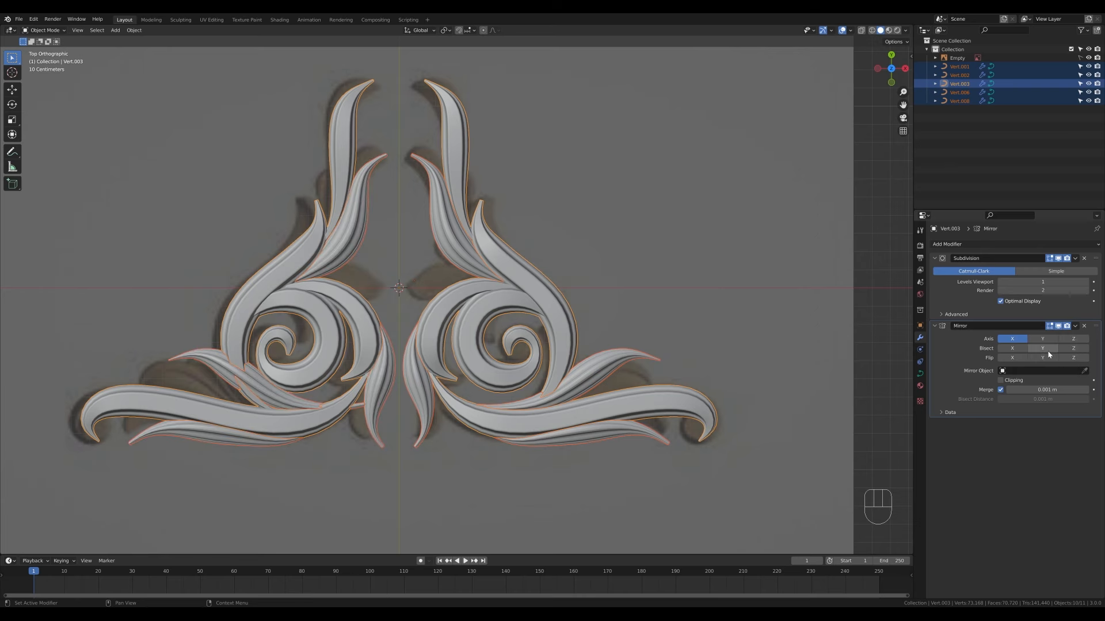
left_click(616, 476)
- Duplicate the central spiral and the strip wrapping its upper left in place, and separate the copies into their own object
scroll(594, 294, "down", 3)
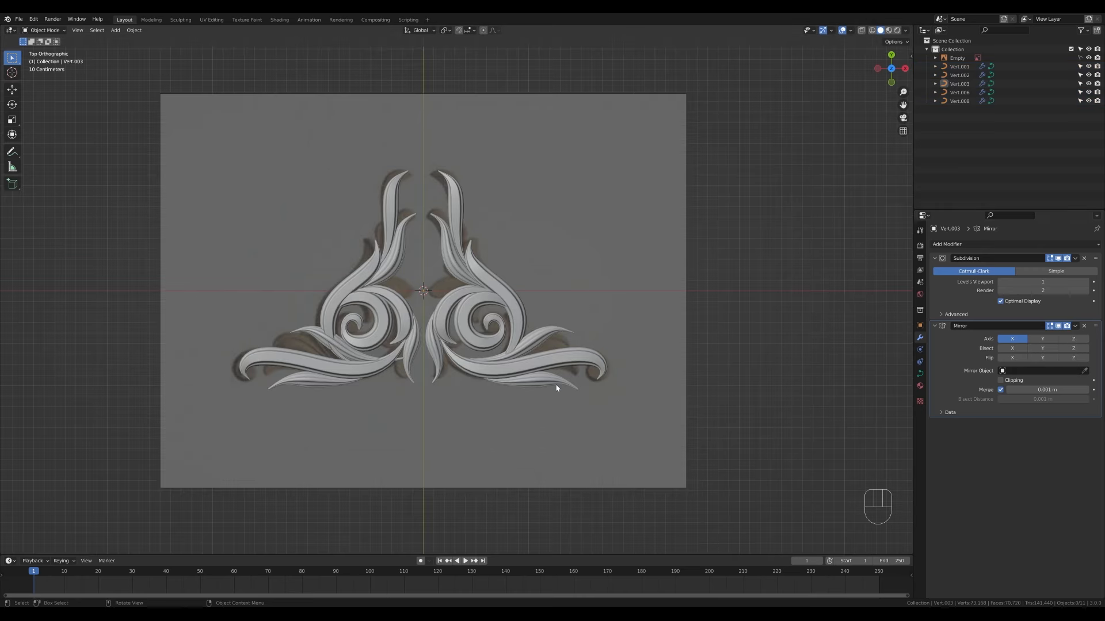
left_click(457, 319)
key("Tab")
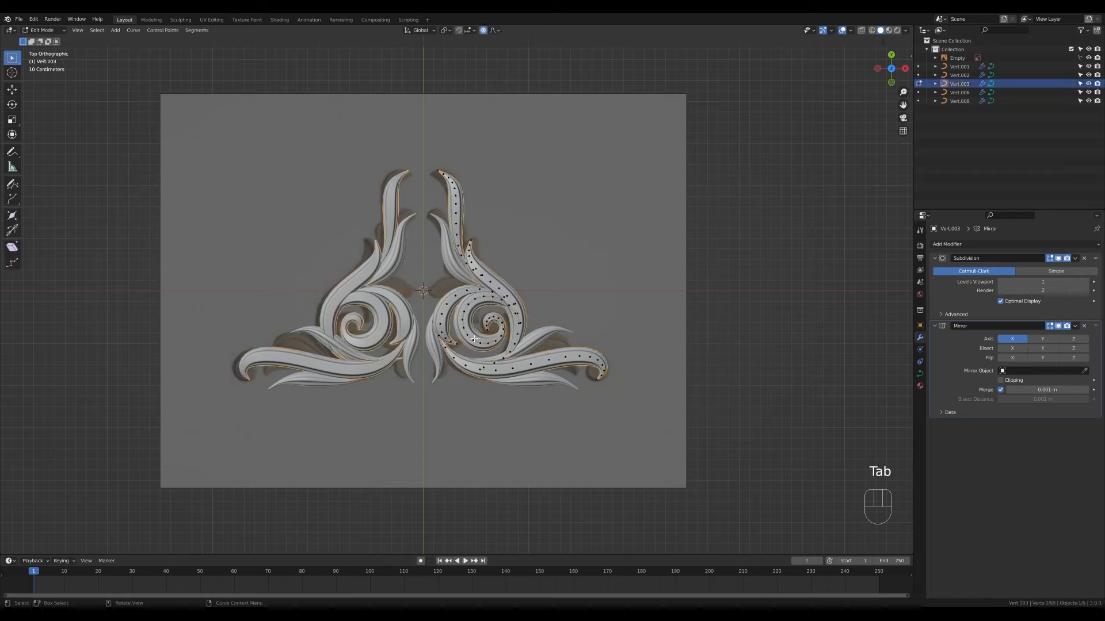
key("l")
key("shift+d")
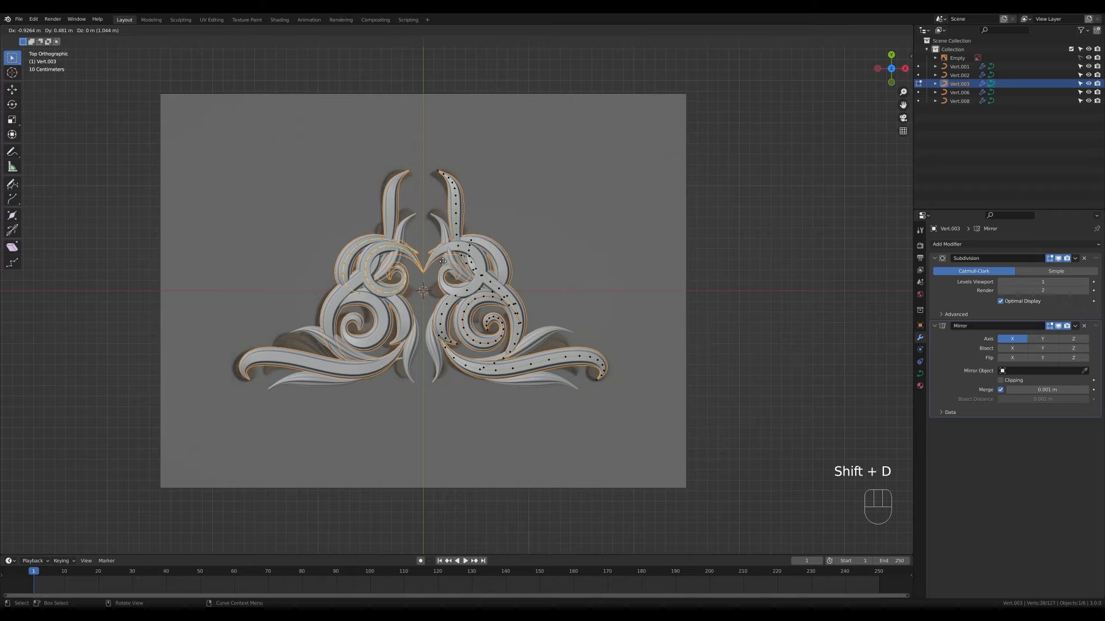
right_click(443, 263)
key("p")
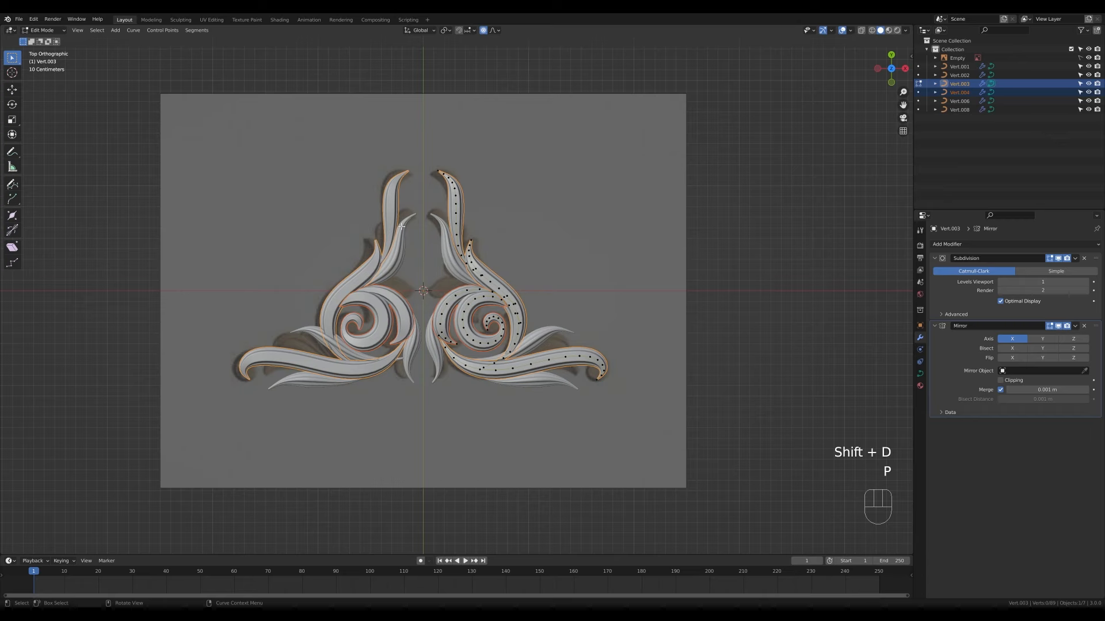
key("Tab")
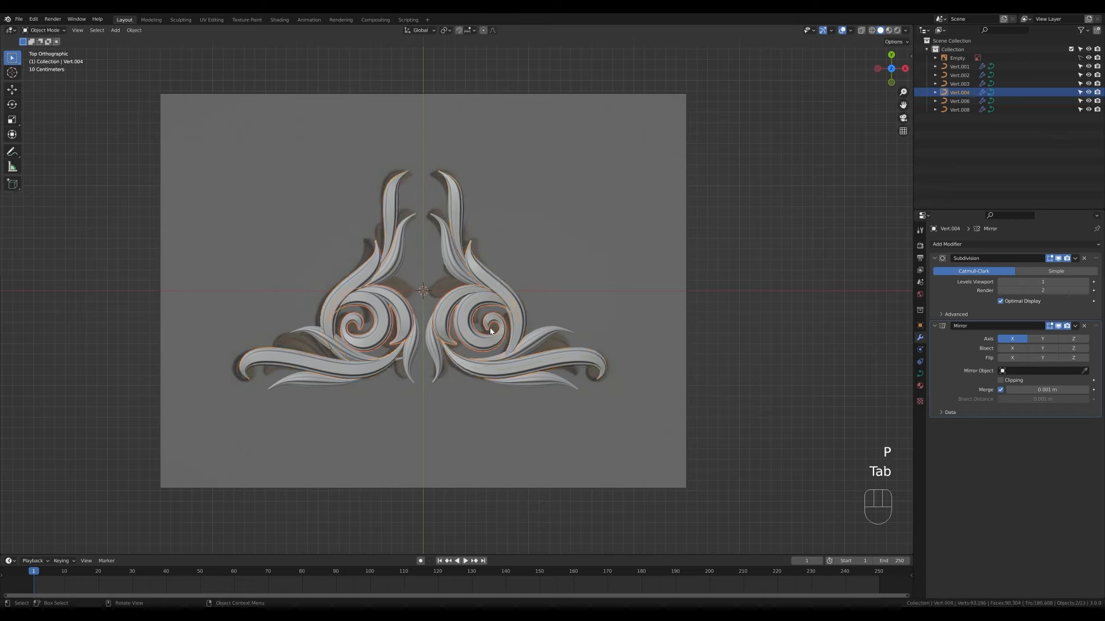
- Move the duplicated spiral below the ornament, rotate it about 30 degrees and nudge it toward the mirror axis
key("Tab")
key("g")
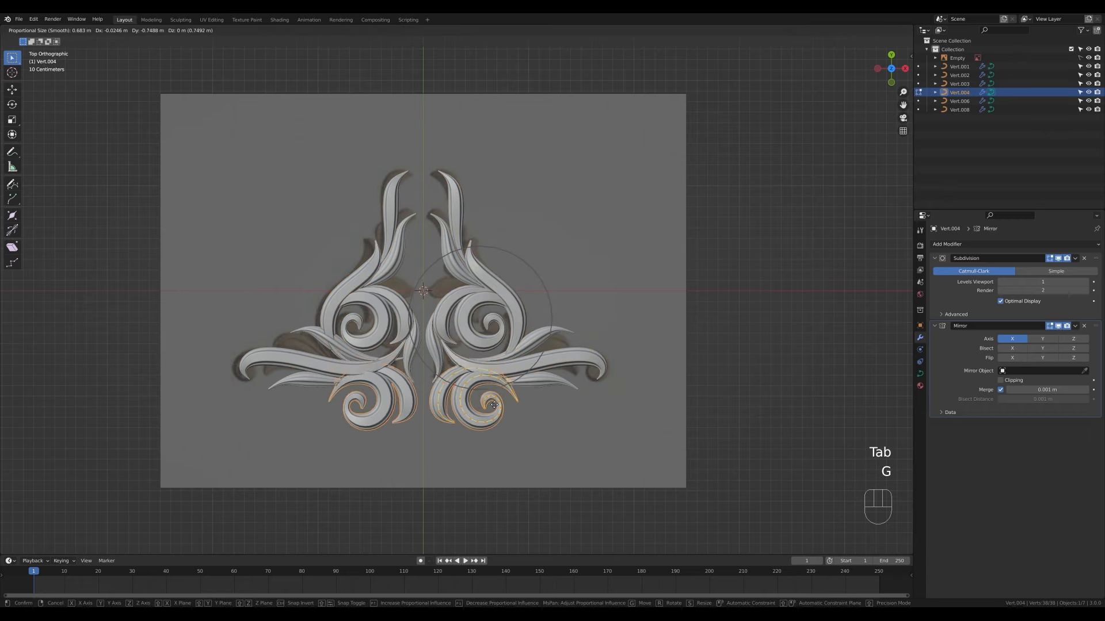
left_click(595, 472)
key("r")
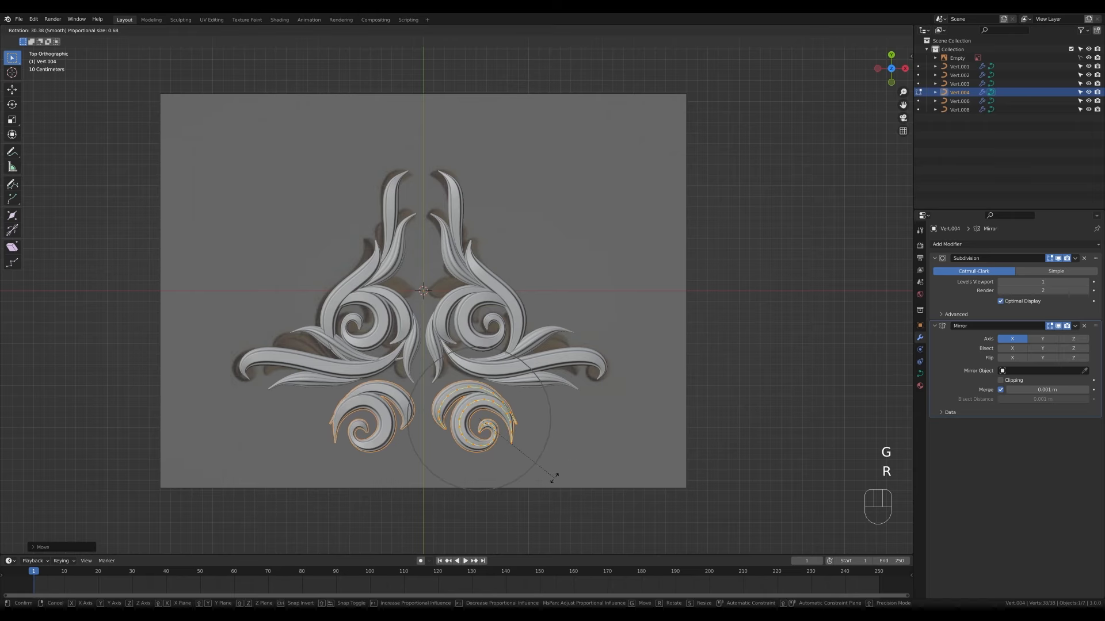
left_click(554, 476)
key("g")
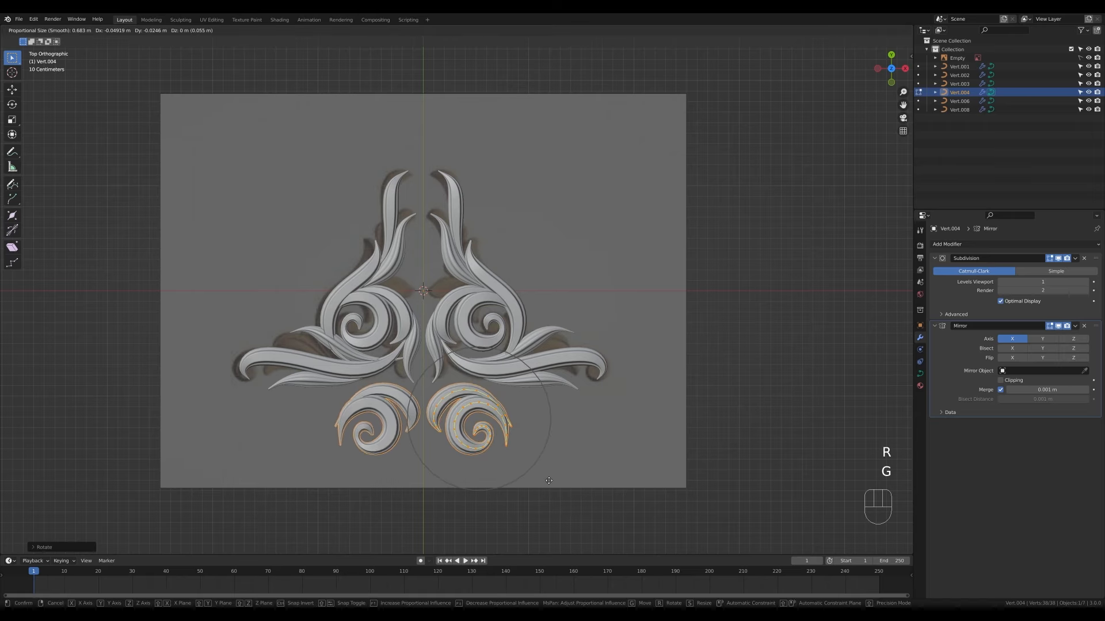
left_click(549, 480)
key("Tab")
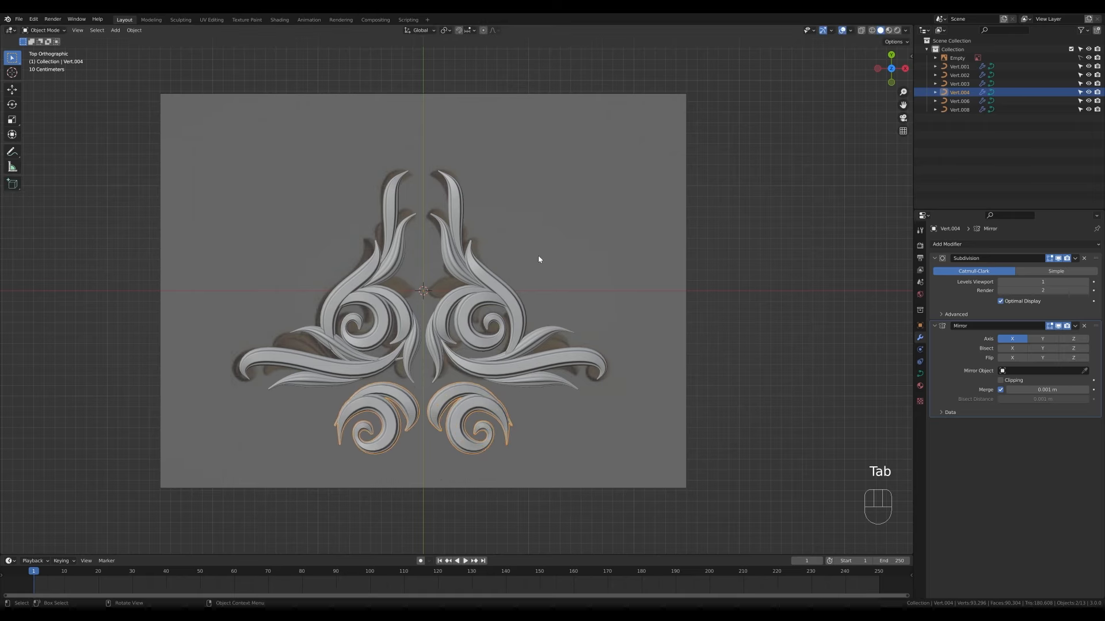
- Hide the reference image and move the points of all ornament curves slightly upward along the Y axis
left_click(1089, 58)
middle_click_drag(567, 348, 623, 308, "shift")
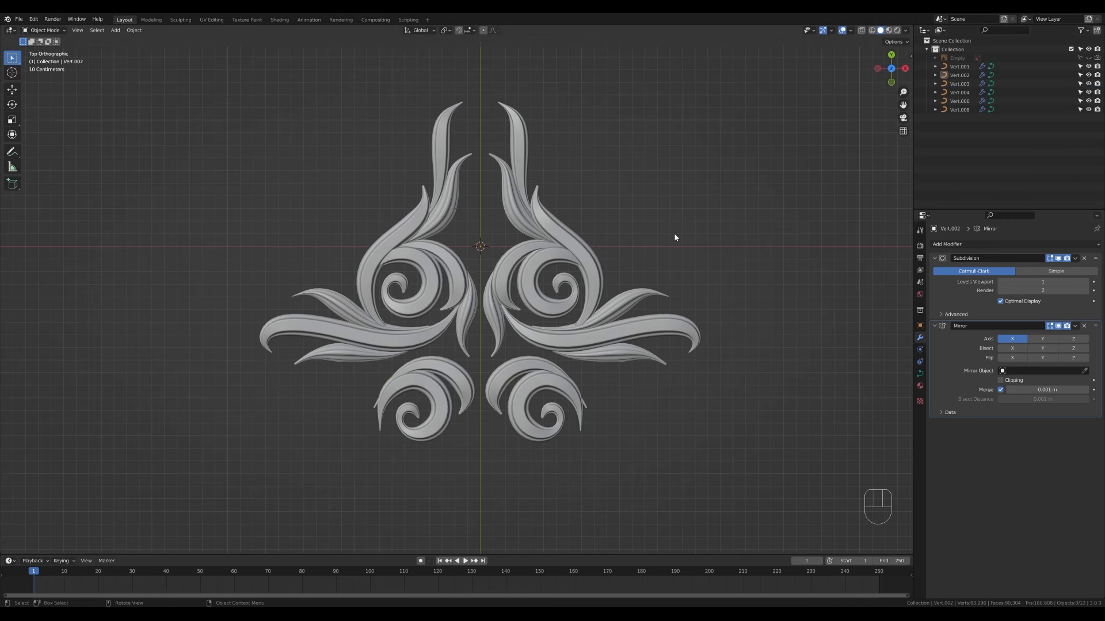
scroll(540, 219, "down", 5)
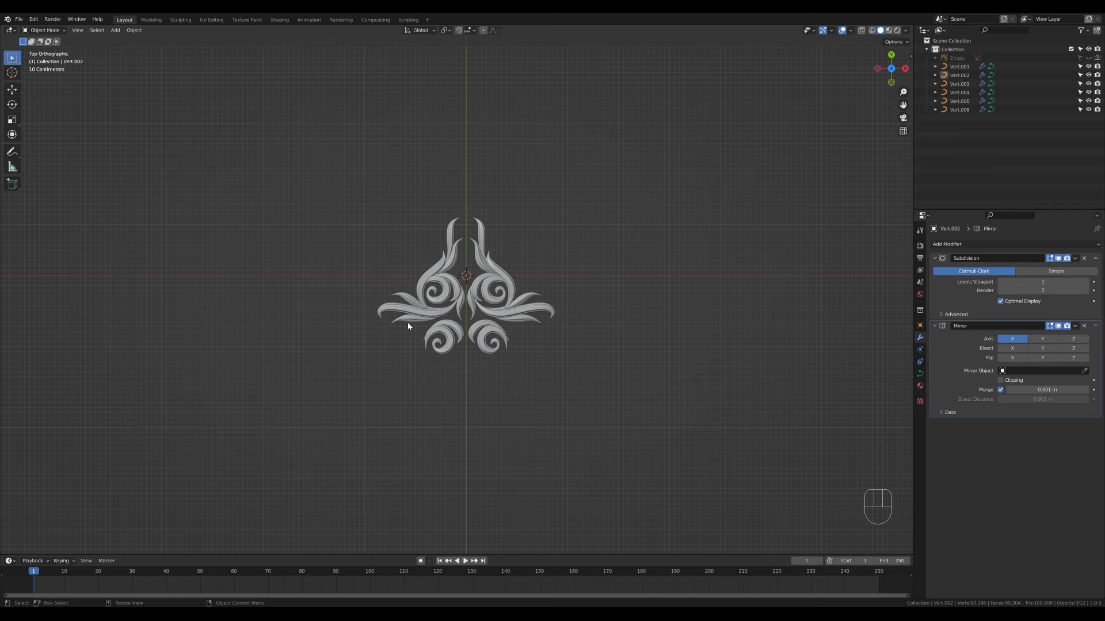
left_click_drag(318, 177, 641, 383)
key("Tab")
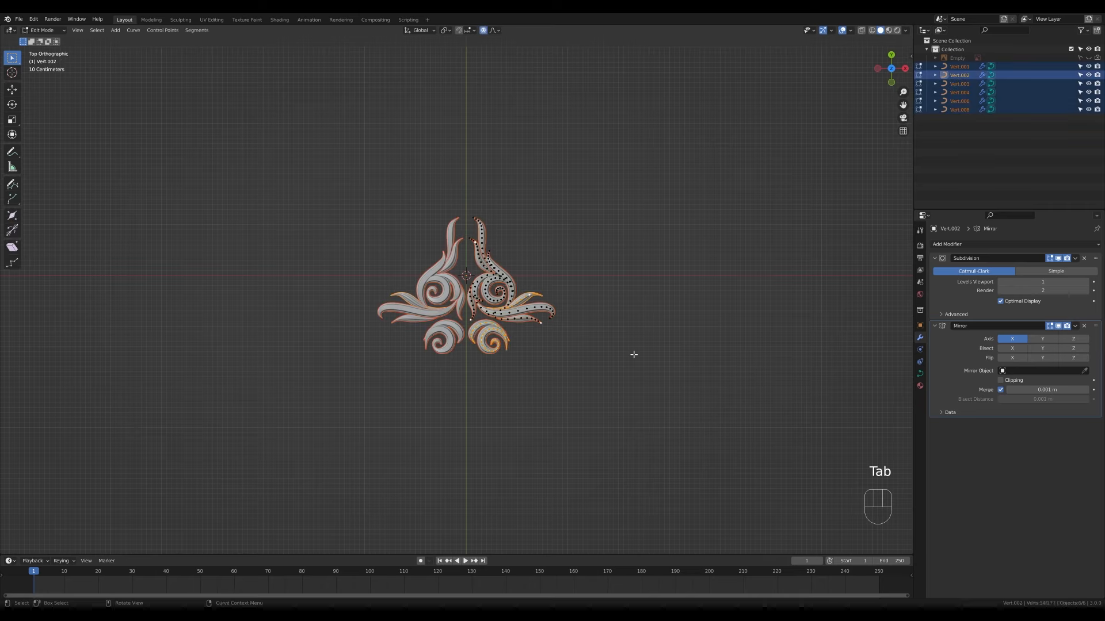
key("a")
key("g")
key("z")
key("y")
left_click(608, 300)
key("Tab")
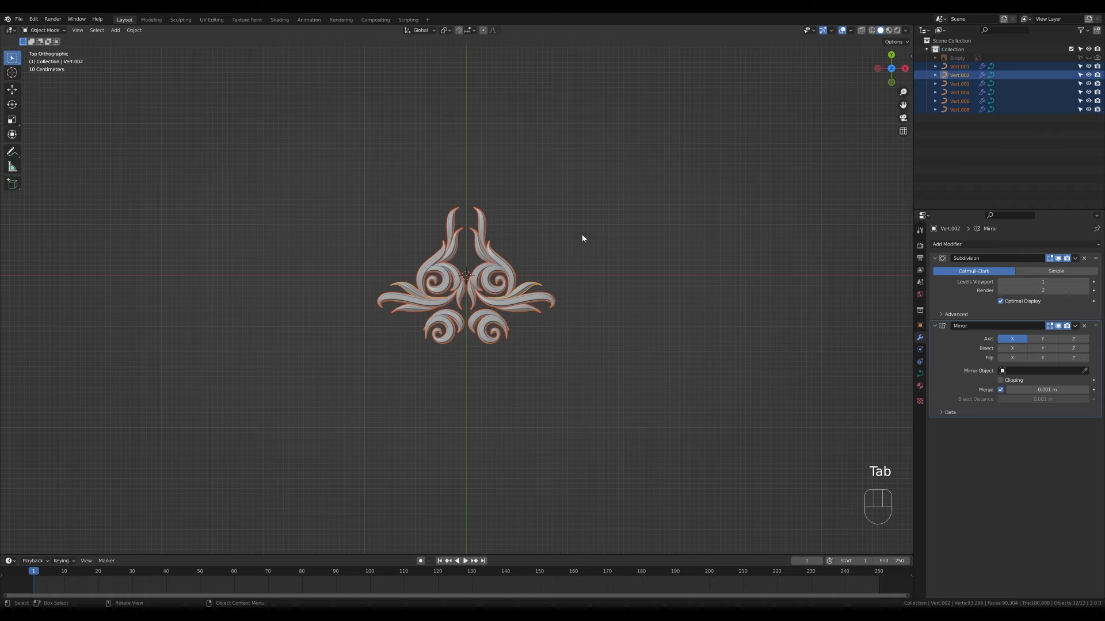
- Add a mesh plane as a backdrop for the ornament and scale it up about 8 times
key("shift+a")
mouse_move(567, 283)
left_click(601, 284)
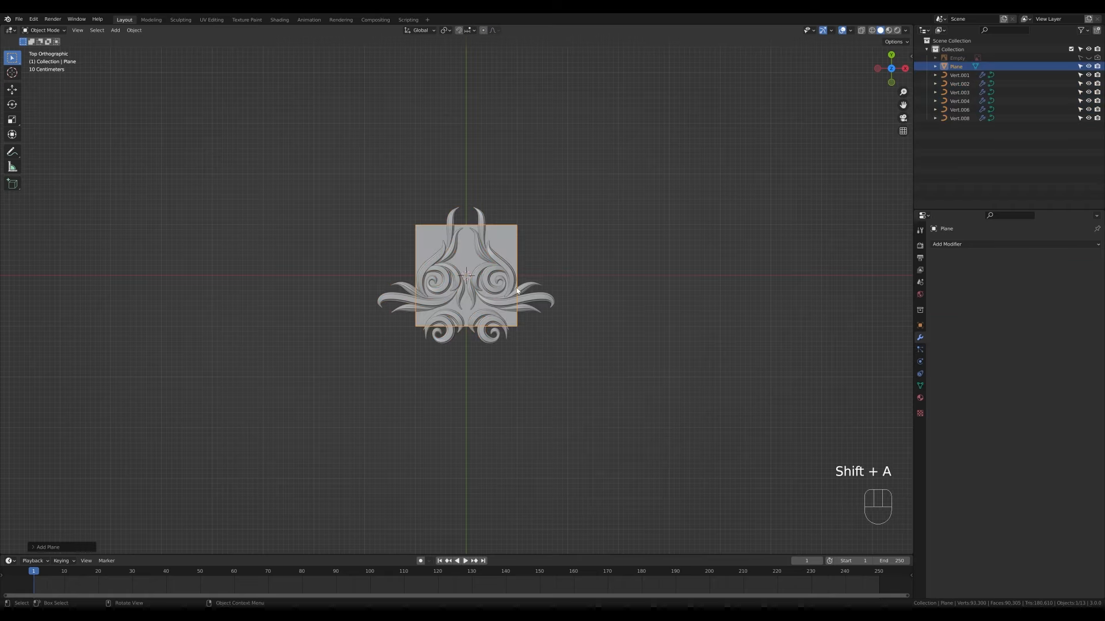
scroll(499, 304, "down", 4)
key("s")
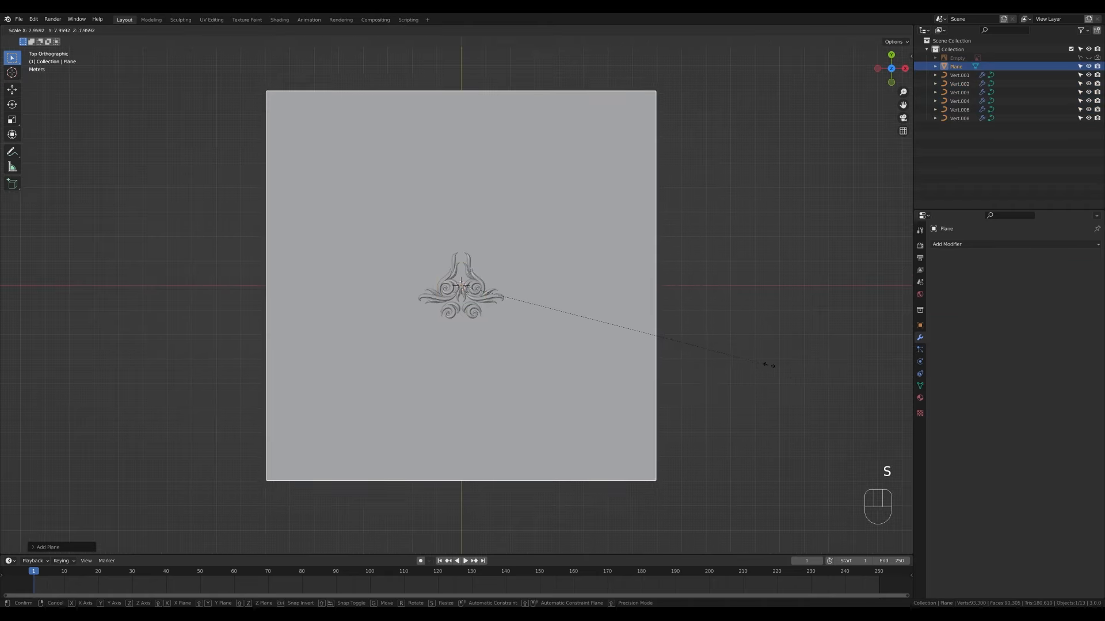
left_click(777, 367)
- Add a camera and align it to an angled perspective view of the ornament
middle_click_drag(547, 361, 693, 330)
scroll(587, 322, "up", 7)
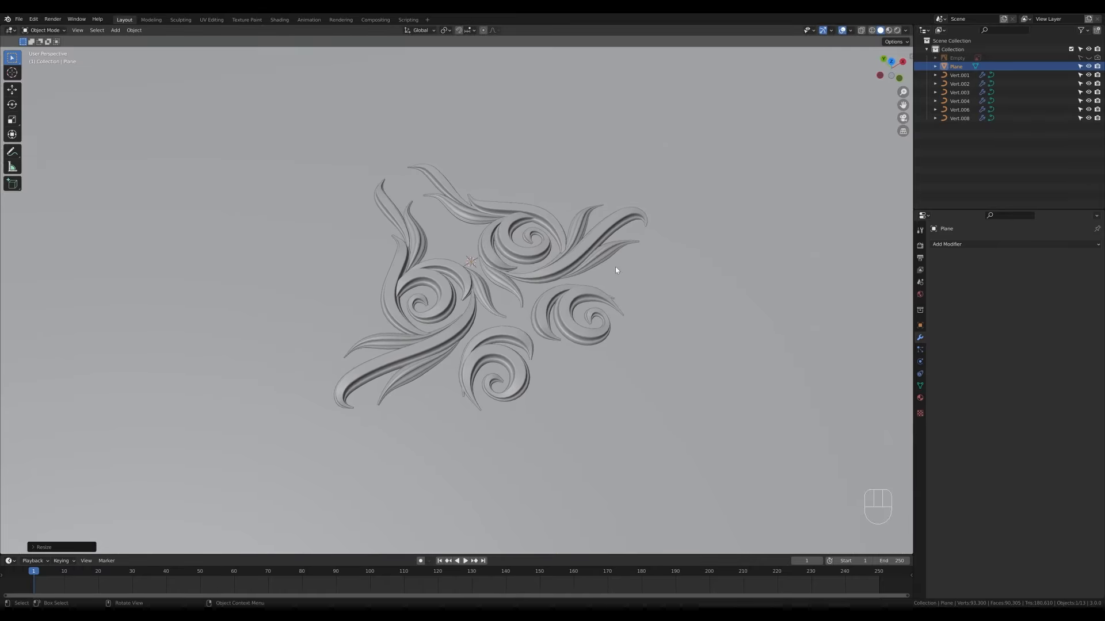
key("shift+a")
mouse_move(615, 269)
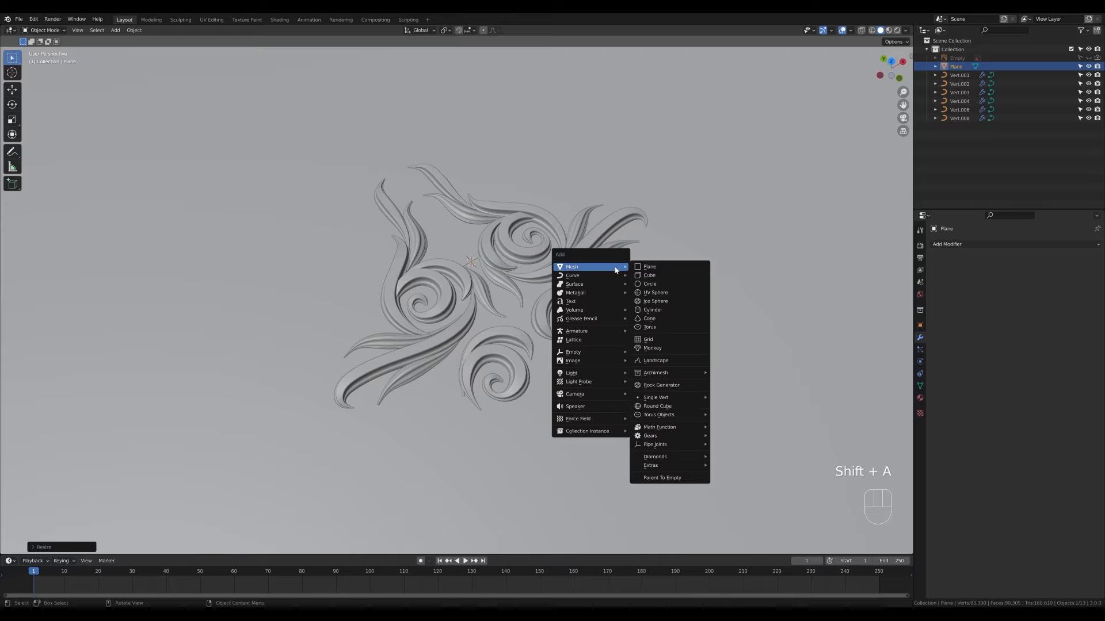
mouse_move(598, 395)
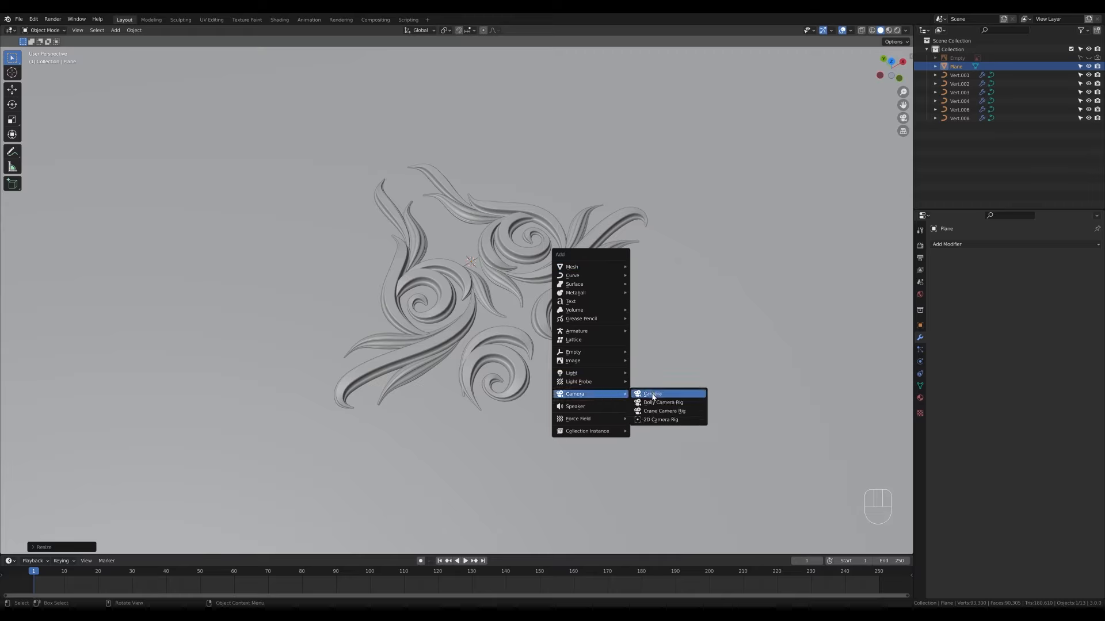
left_click(653, 395)
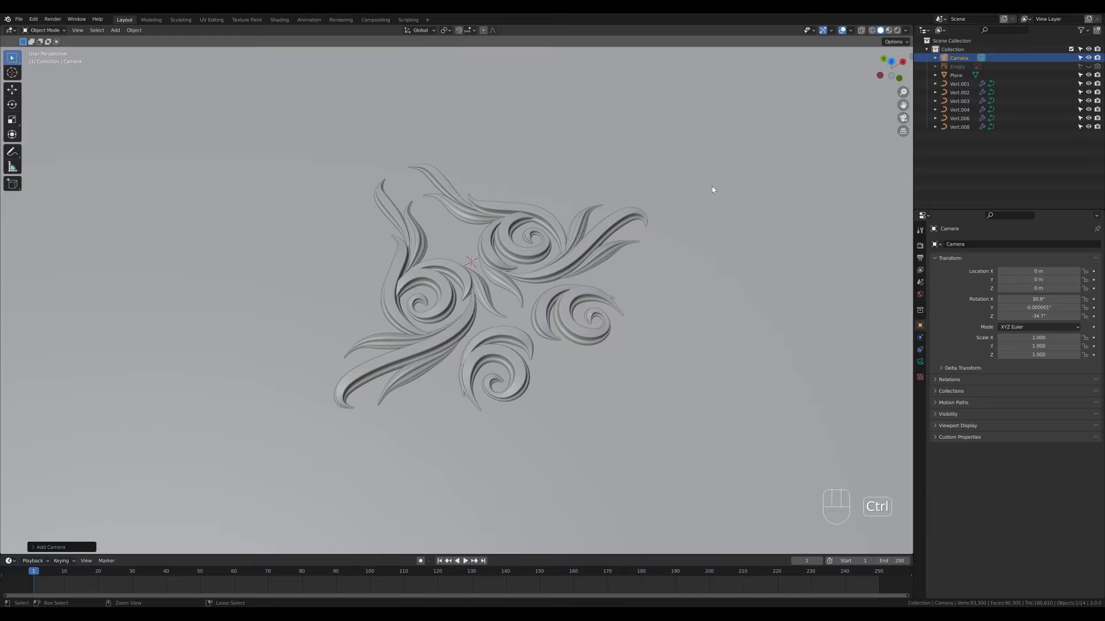
key("ctrl+alt+KP_0")
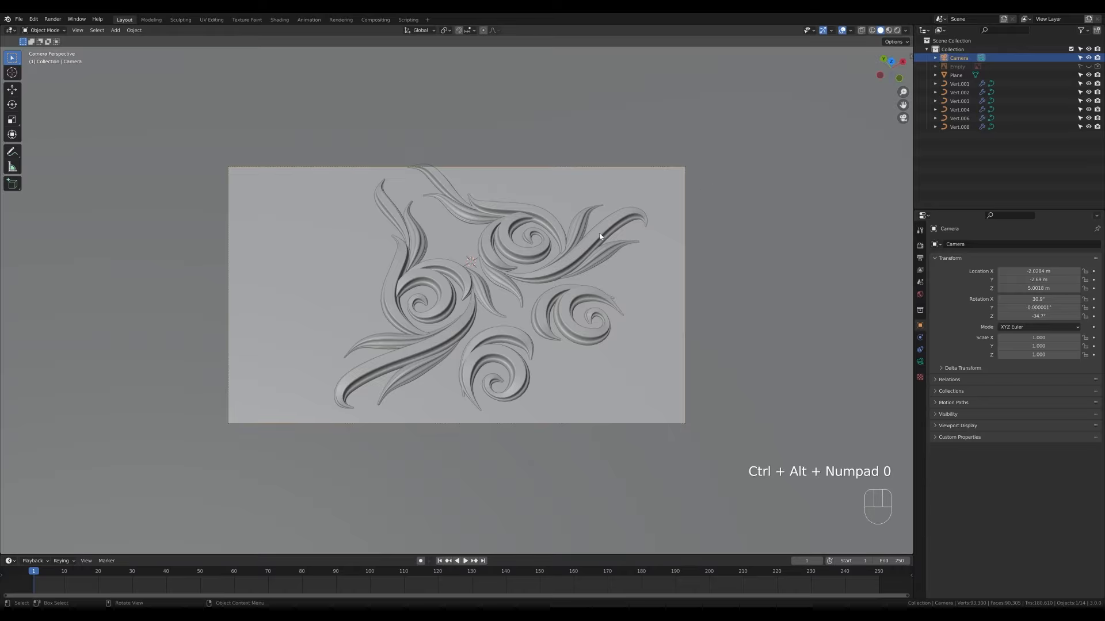
- Move the camera back along its local Z axis until the whole ornament fits in the frame
key("g")
key("z")
key("z")
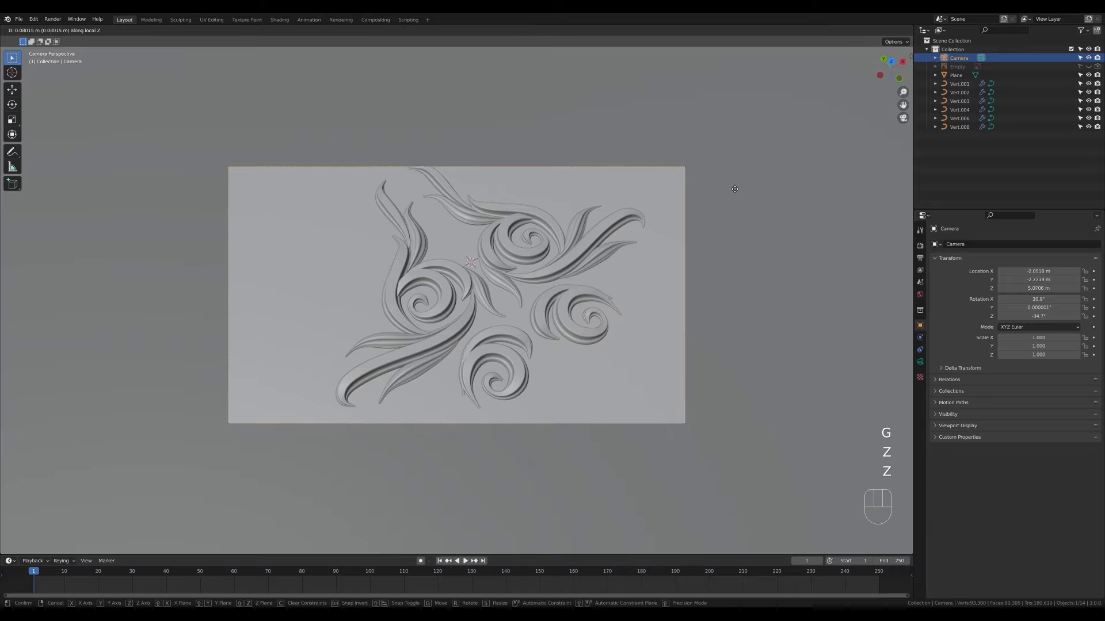
left_click(703, 278)
- Set the render resolution to 1600 × 1200 px
left_click(919, 259)
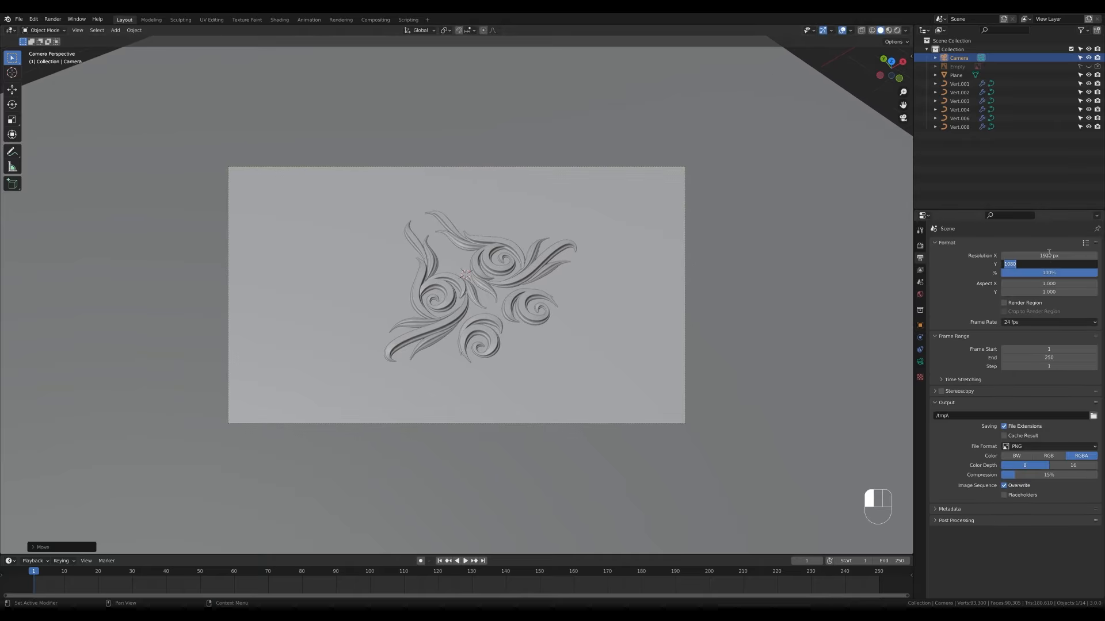
left_click(1049, 255)
type("1600")
key("Tab")
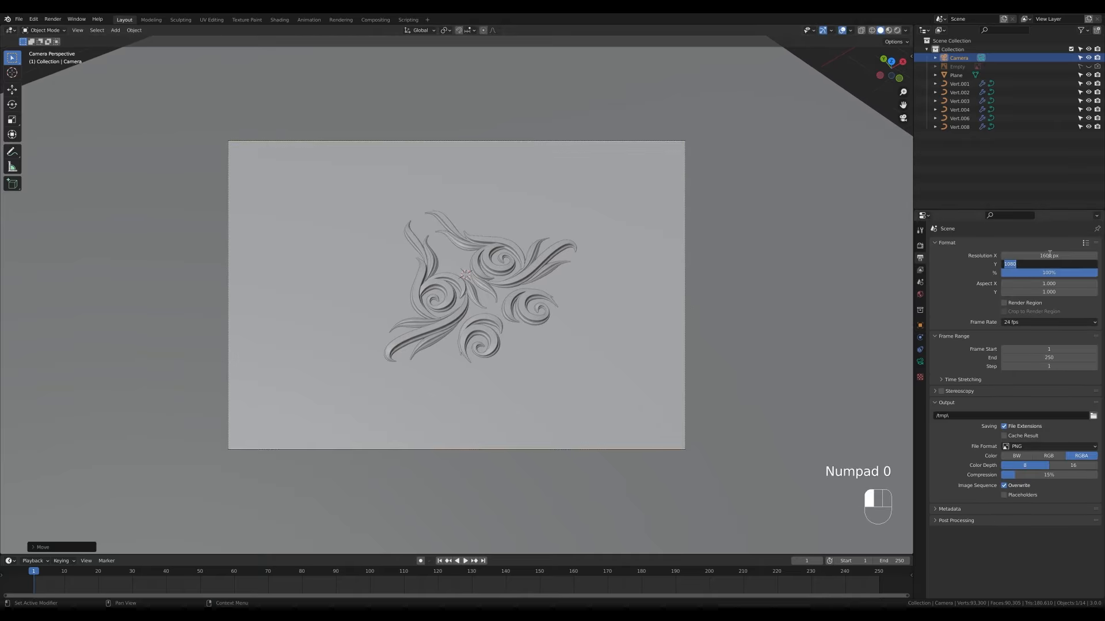
type("1200")
key("Return")
- Move the camera closer along its local Z axis and shift it to centre the ornament in the frame
key("g")
key("z")
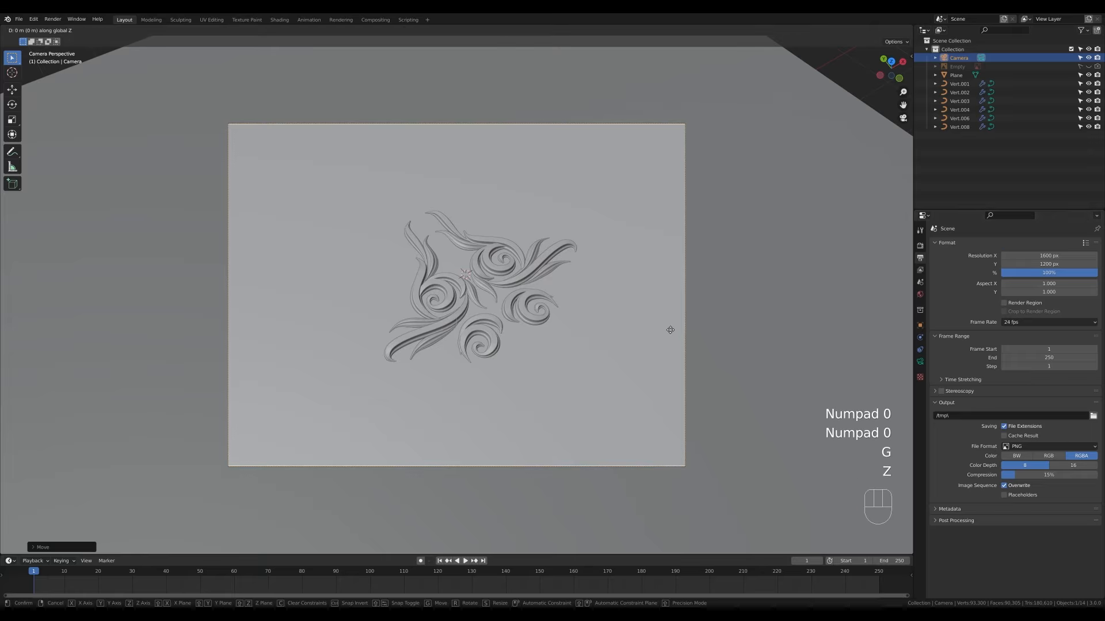
key("z")
left_click(666, 249)
key("g")
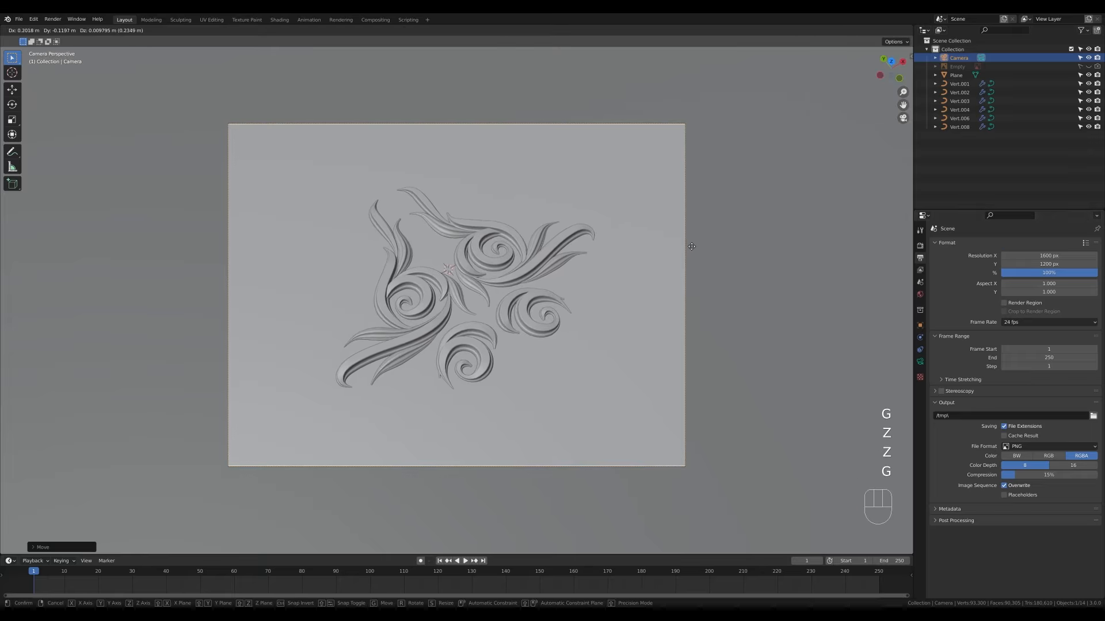
left_click(687, 246)
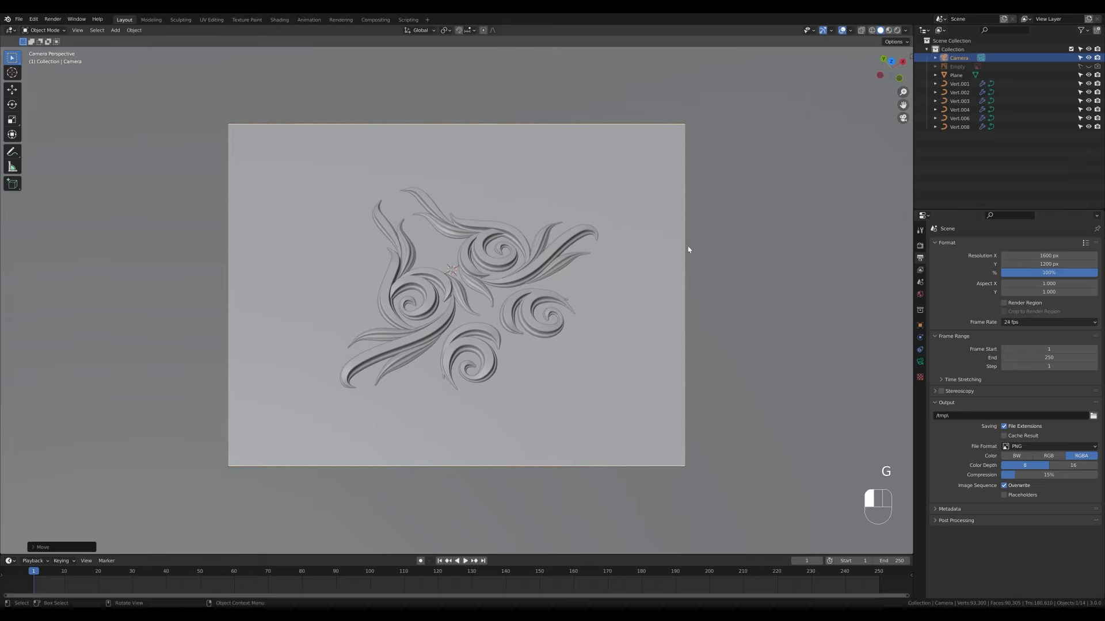
- Switch to material preview shading and give the backdrop plane a new material with a black base color
scroll(651, 285, "down", 3)
left_click(770, 237)
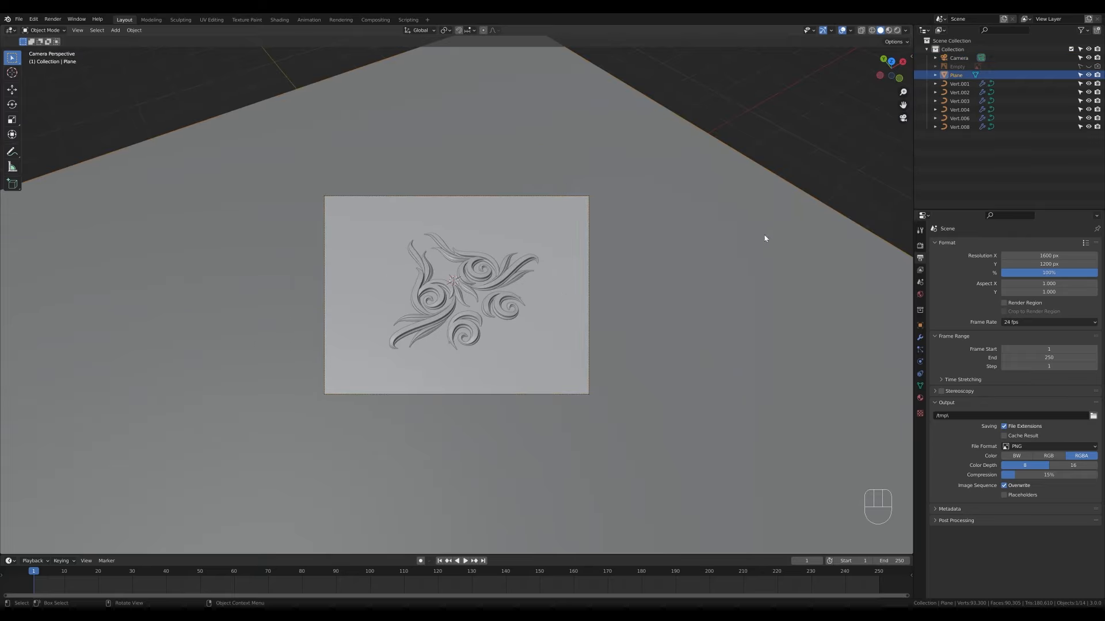
left_click(611, 242)
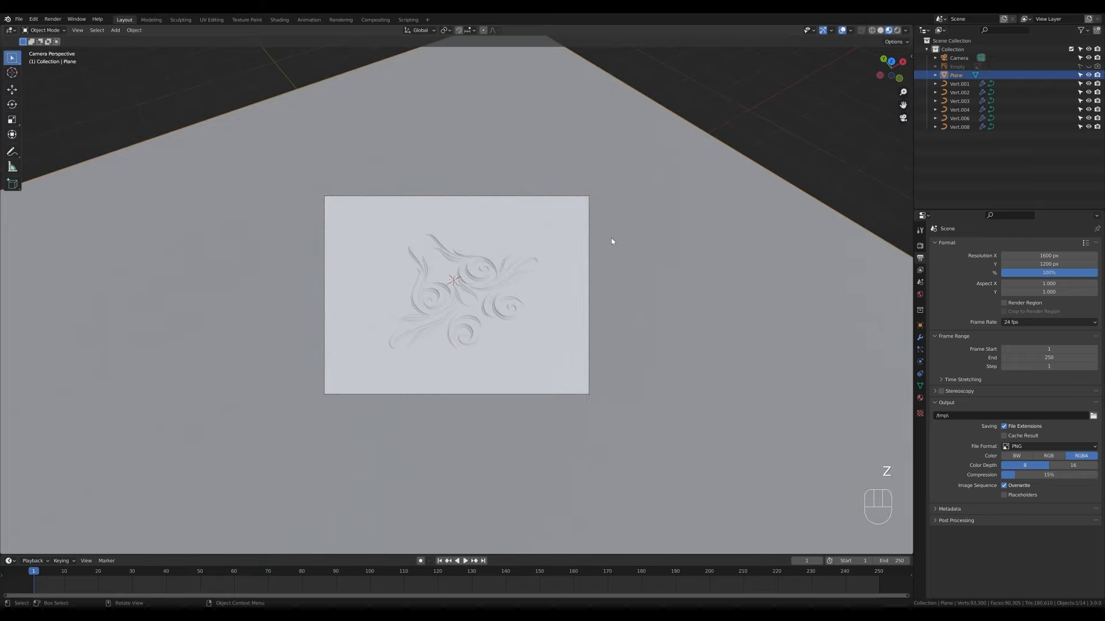
left_click(920, 398)
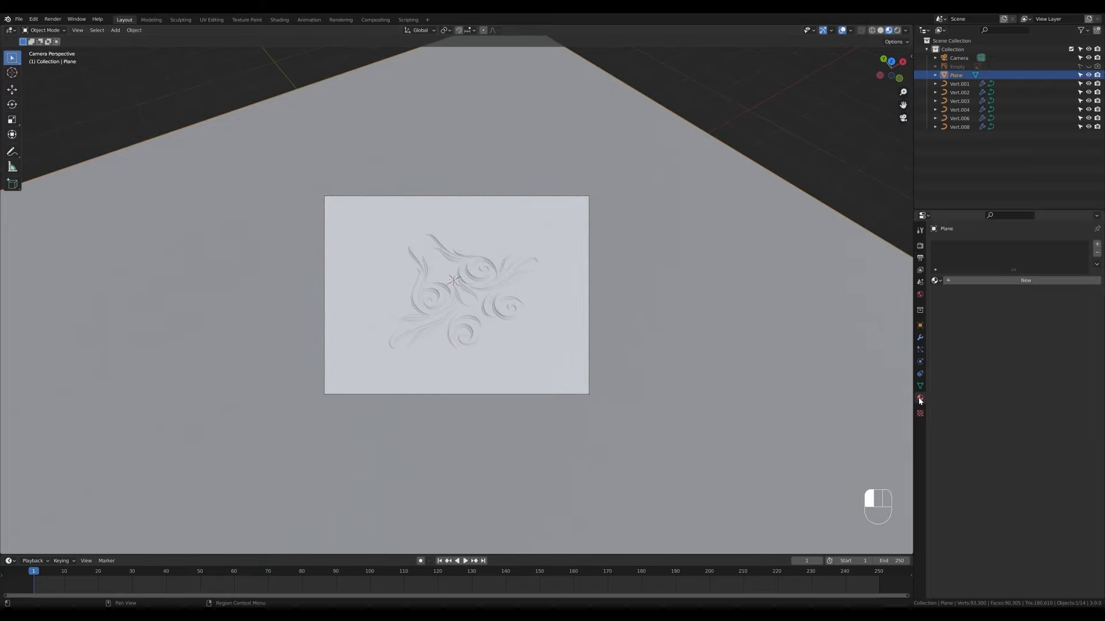
key("ctrl+z")
left_click(983, 282)
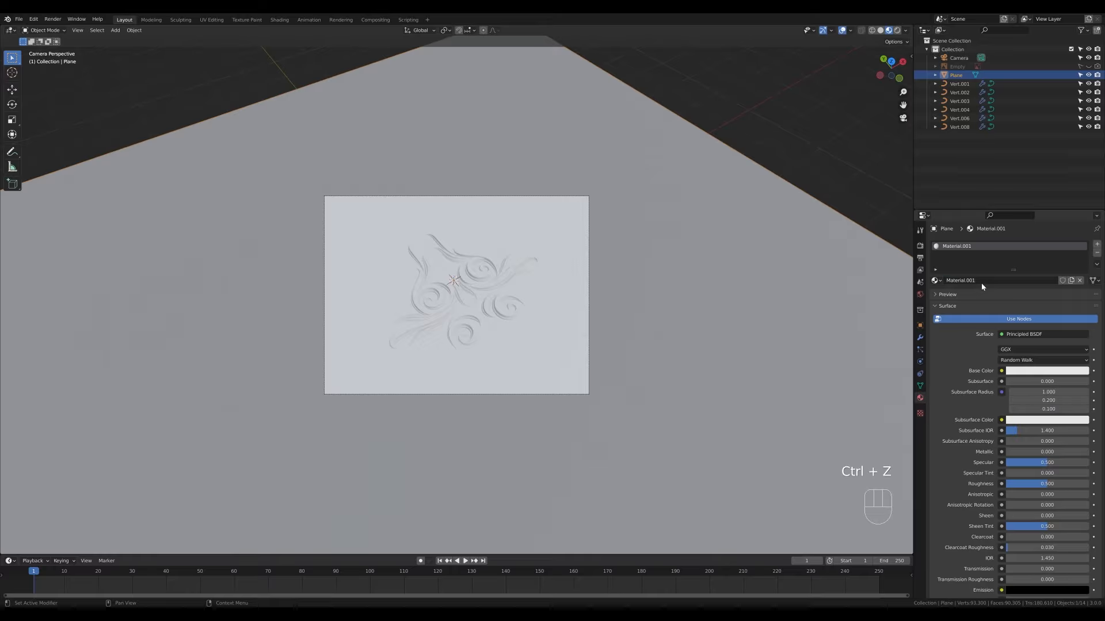
left_click(1030, 374)
left_click_drag(1082, 259, 1081, 309)
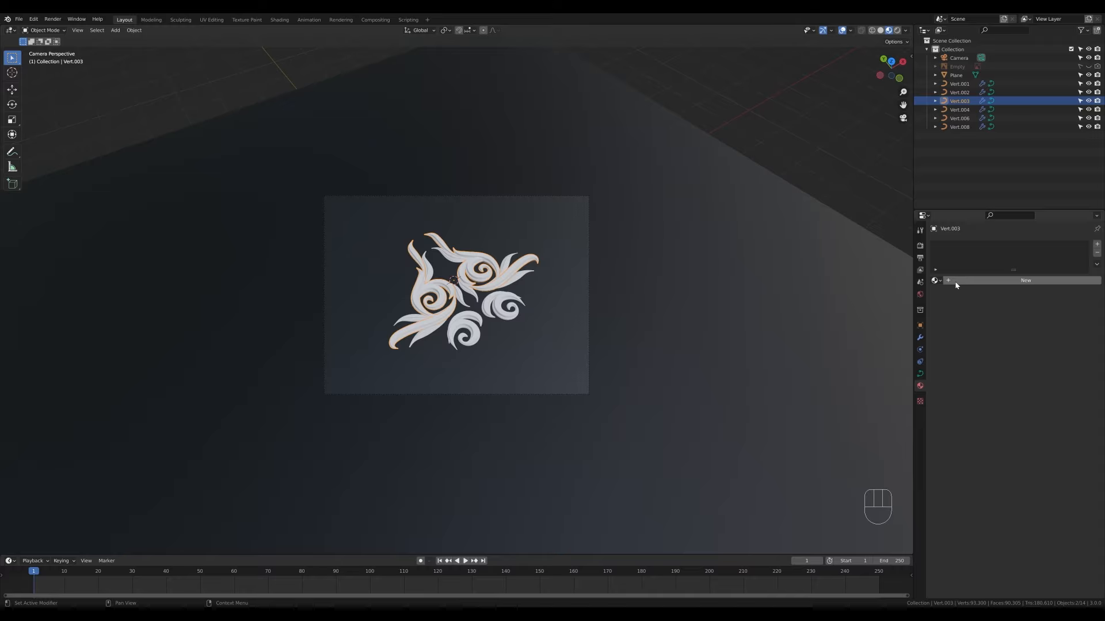
- Add a new material to the joined main strips of the ornament
left_click(954, 282)
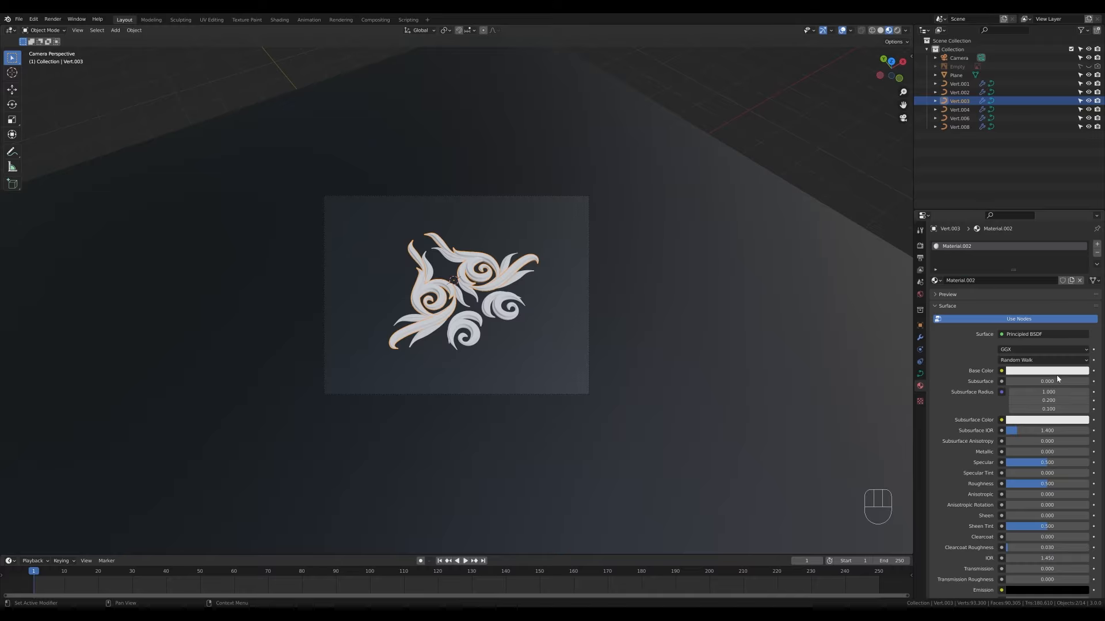
scroll(514, 276, "up", 4)
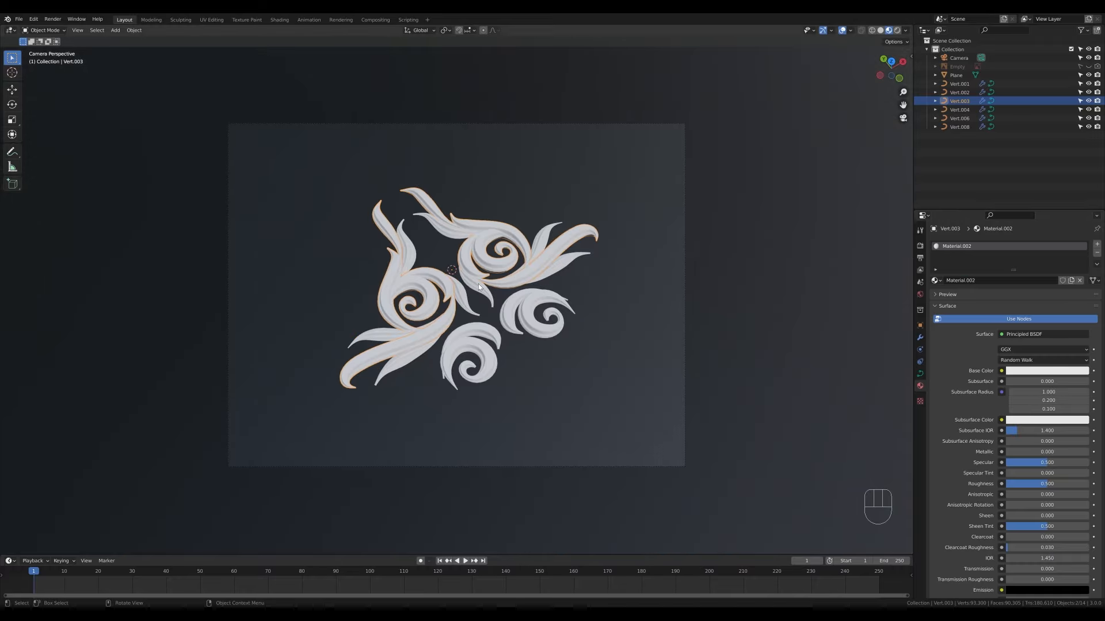
left_click(728, 262)
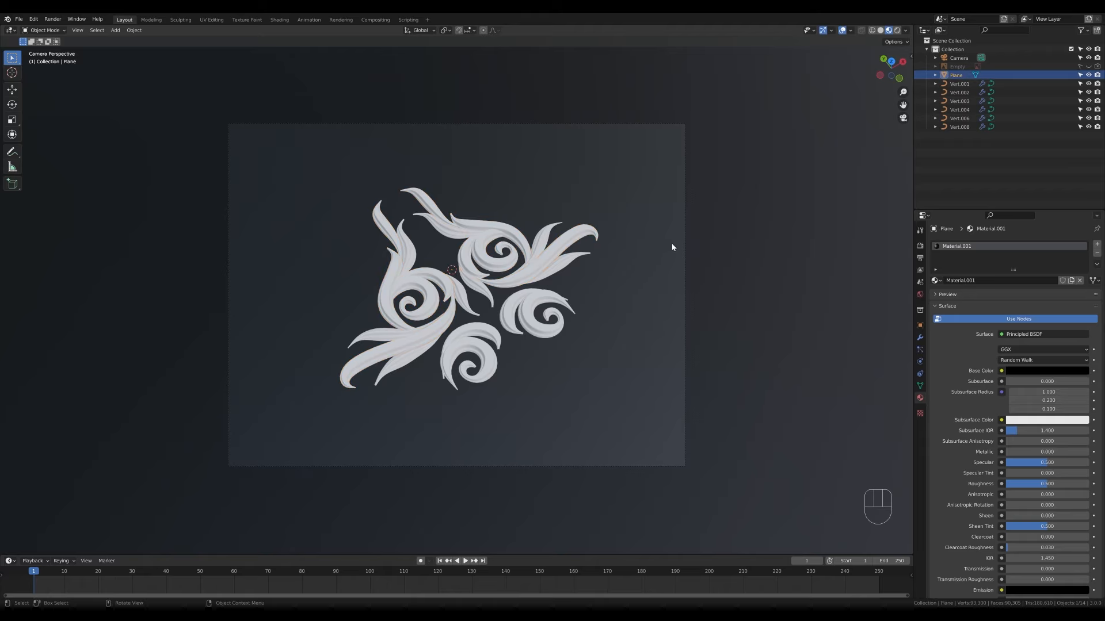
middle_click_drag(671, 247, 636, 258)
left_click(526, 319)
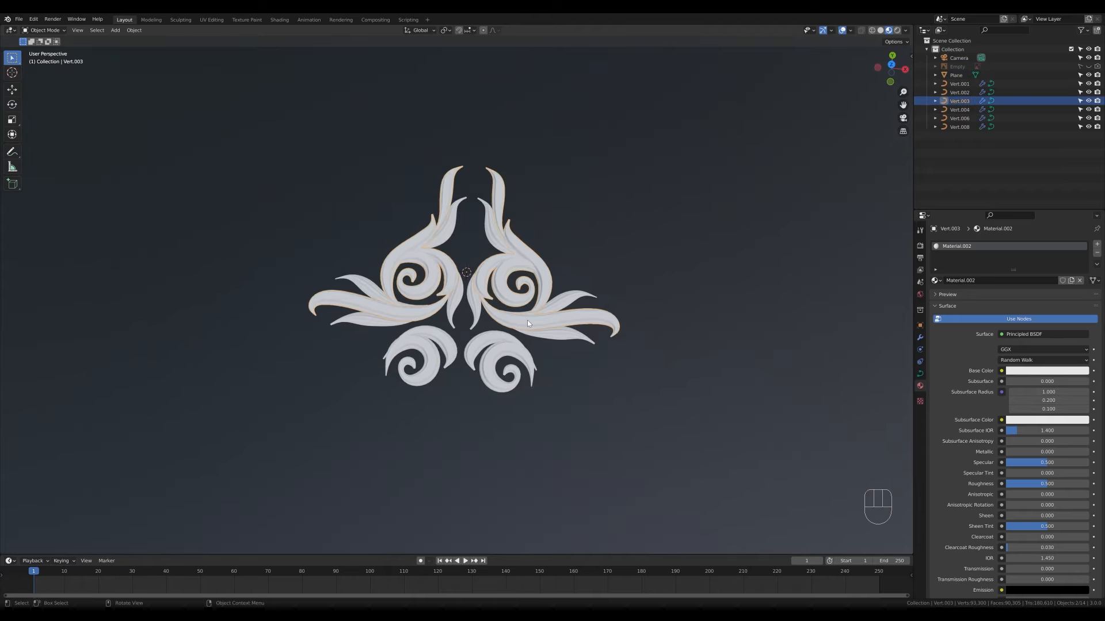
- Link the main strips' material to all the other ornament curves, keeping the main strips as the active object
left_click(564, 299)
left_click(565, 338, "shift")
left_click(501, 340, "shift")
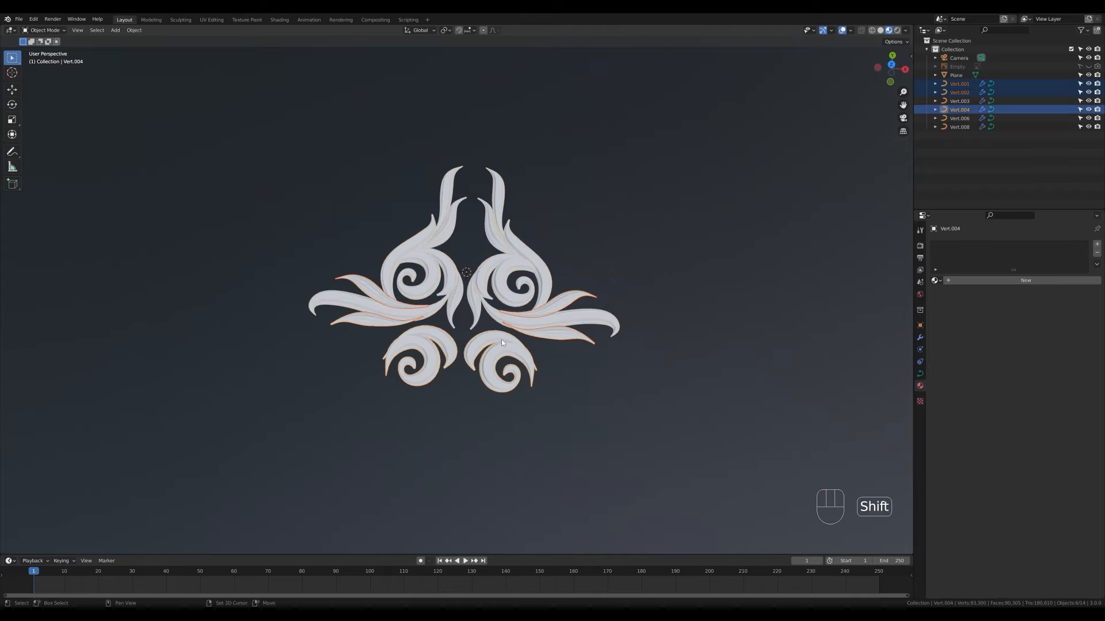
left_click(474, 310, "shift")
left_click(491, 229, "shift")
left_click(495, 248, "shift")
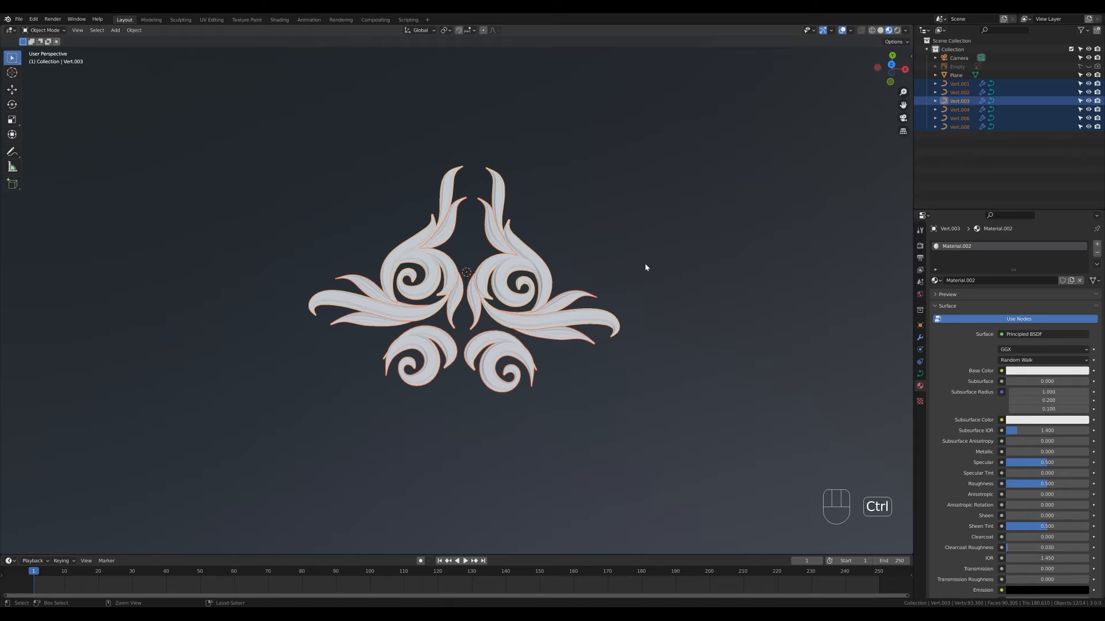
key("ctrl+l")
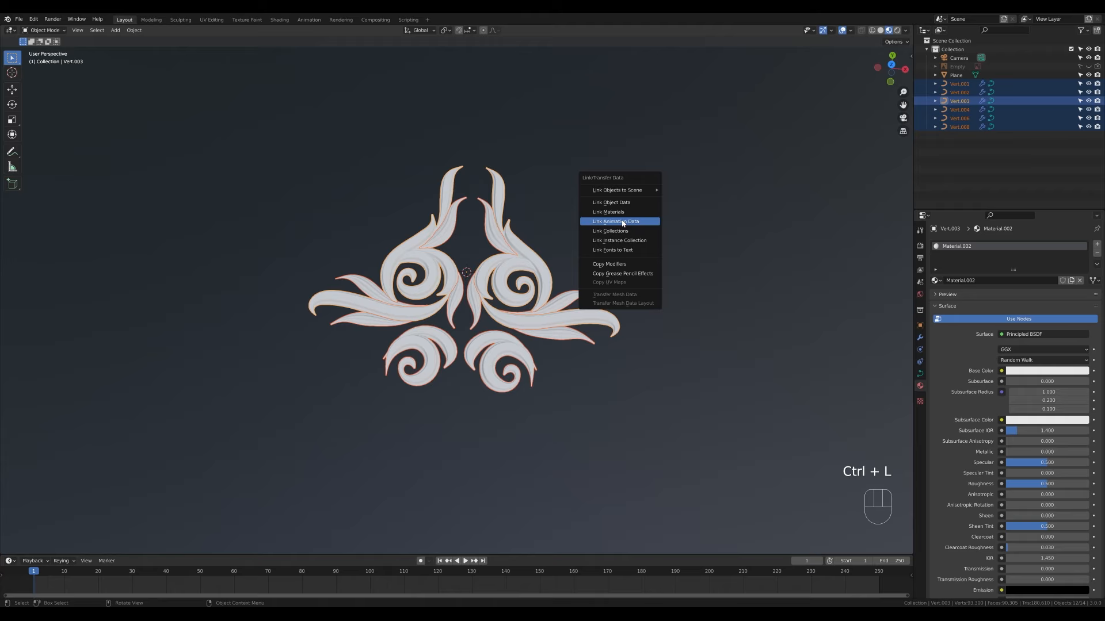
left_click(608, 212)
- Add an area light at the ornament's centre and raise it along the Z axis above the backdrop
middle_click_drag(500, 305, 521, 295)
scroll(513, 311, "down", 4)
key("shift+a")
mouse_move(522, 291)
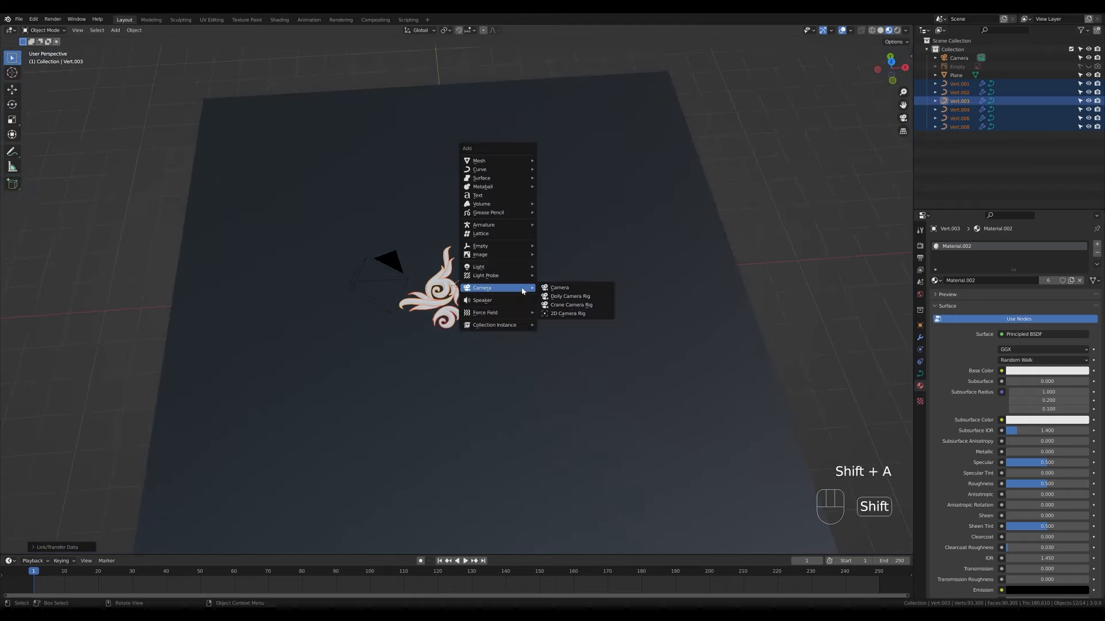
mouse_move(506, 267)
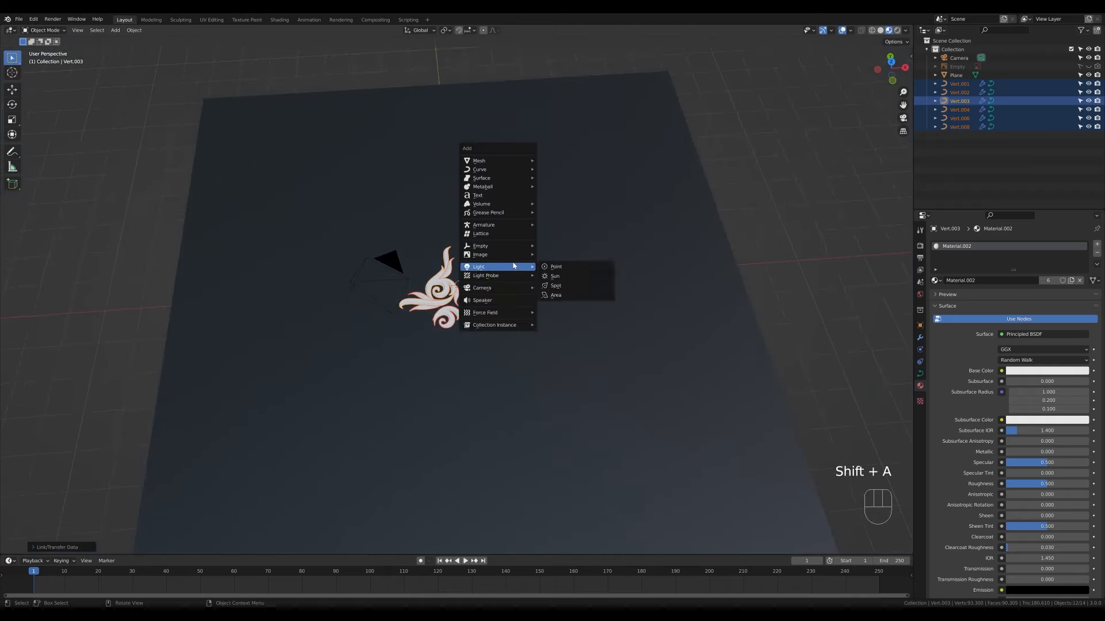
left_click(567, 297)
key("g")
key("z")
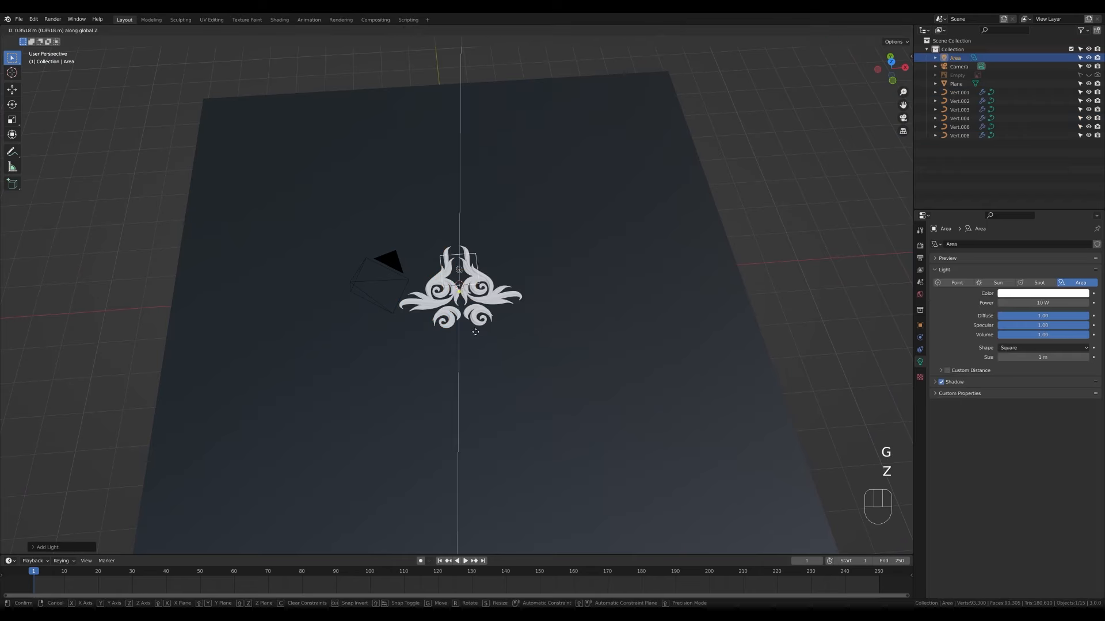
left_click(458, 220)
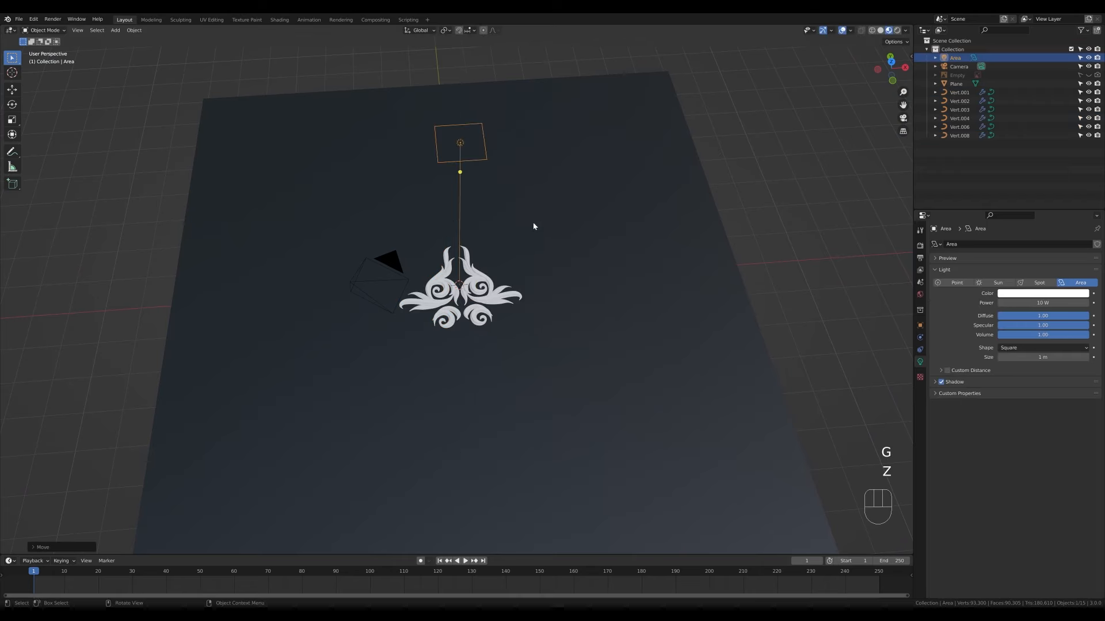
- Rotate the area light freely around the ornament so it shines in at an angle from one side
key("z")
key("r")
key("r")
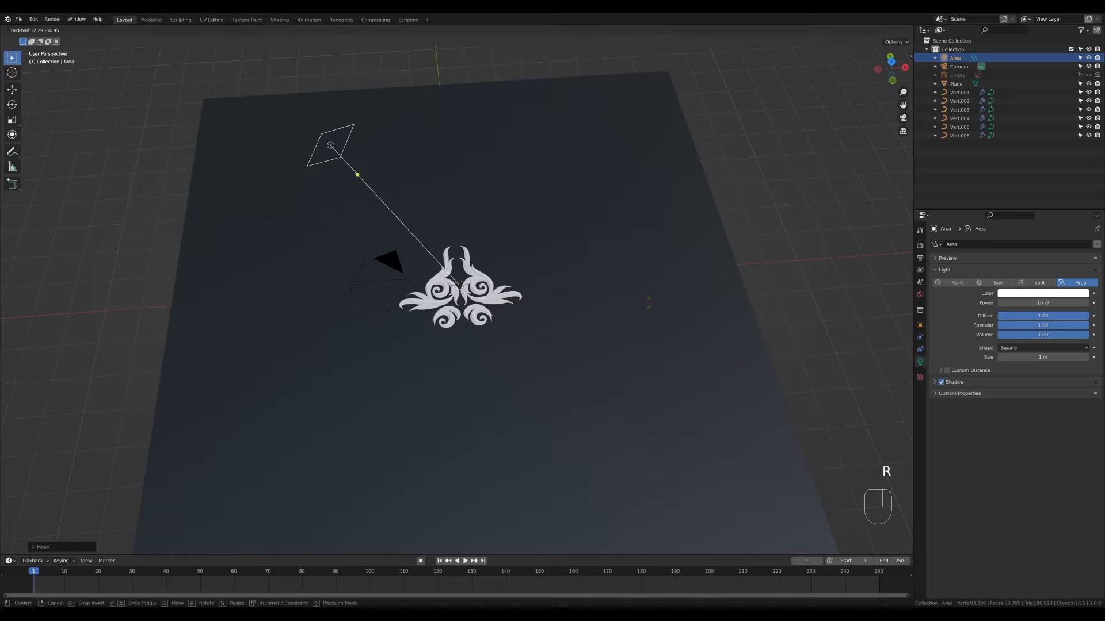
left_click(745, 305)
- Give the area light a red color and set its power to 150 W
left_click(1034, 296)
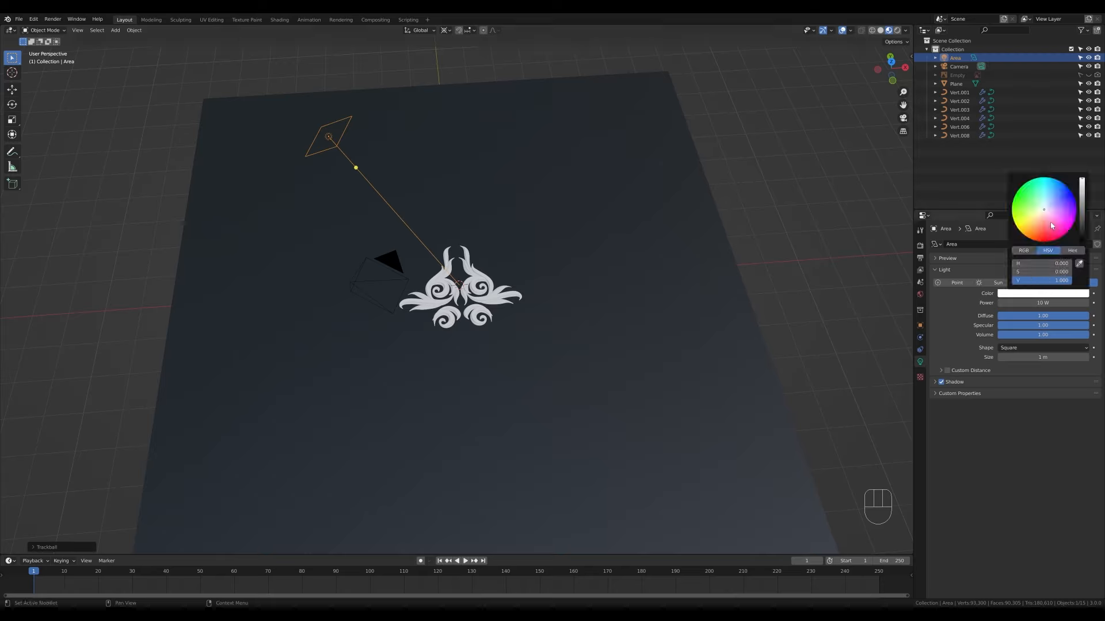
left_click_drag(1051, 227, 1042, 235)
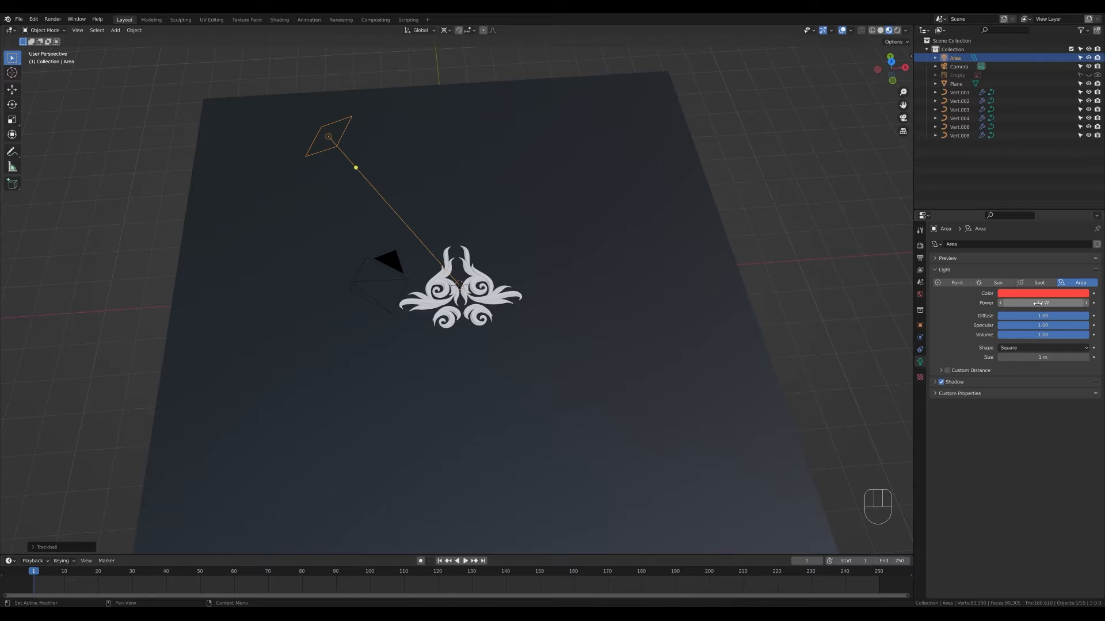
left_click(1047, 304)
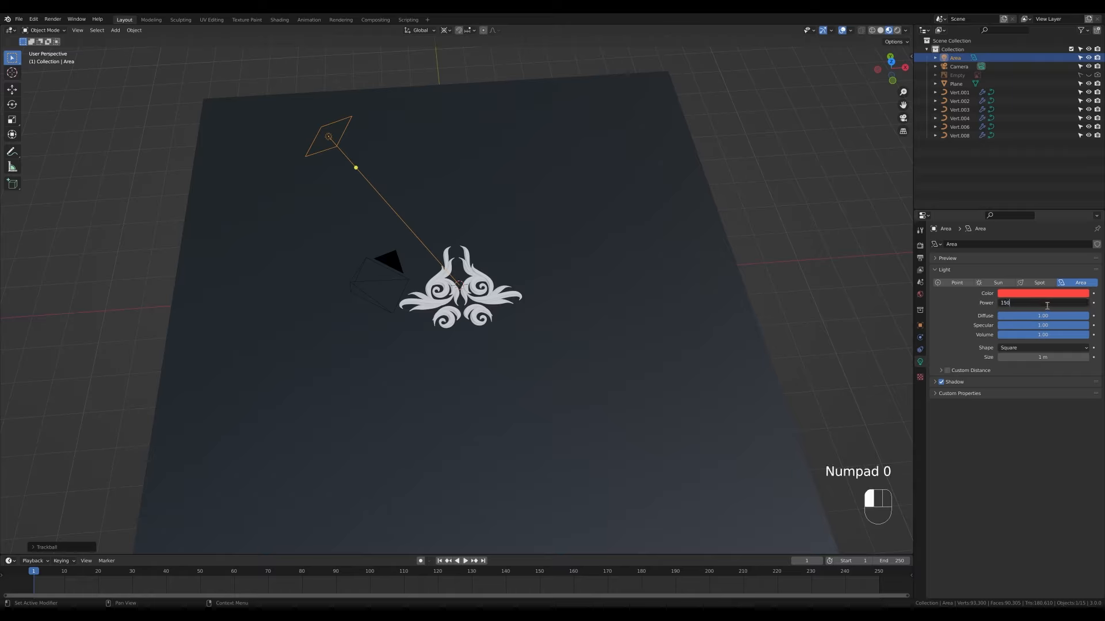
key("Return")
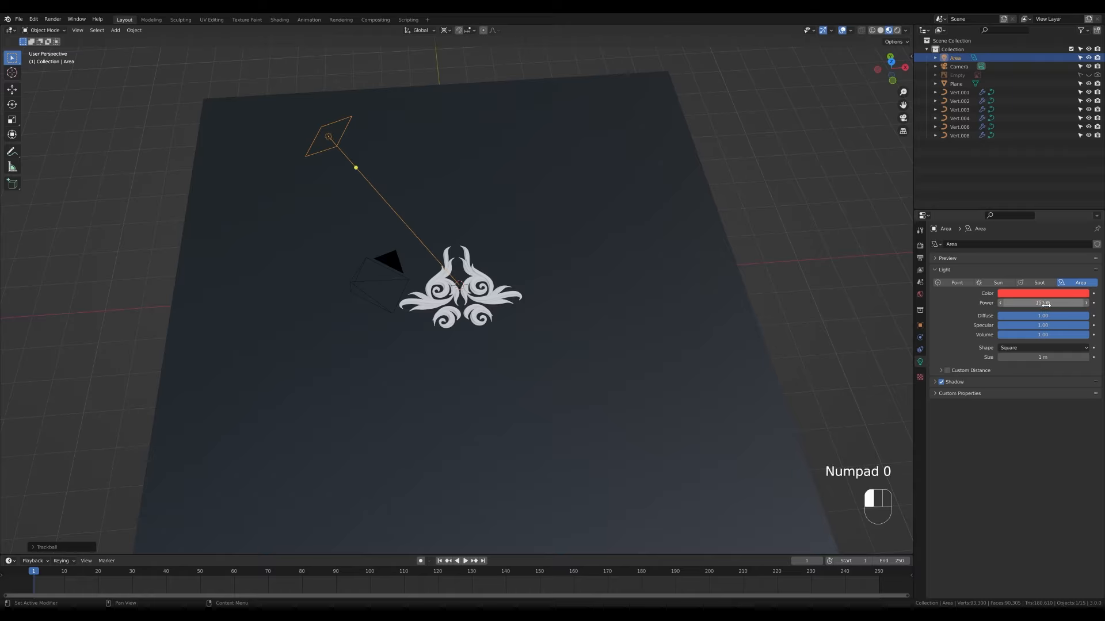
- Make the material preview use the scene lights and scene world
left_click(907, 31)
left_click(865, 74)
left_click(857, 82)
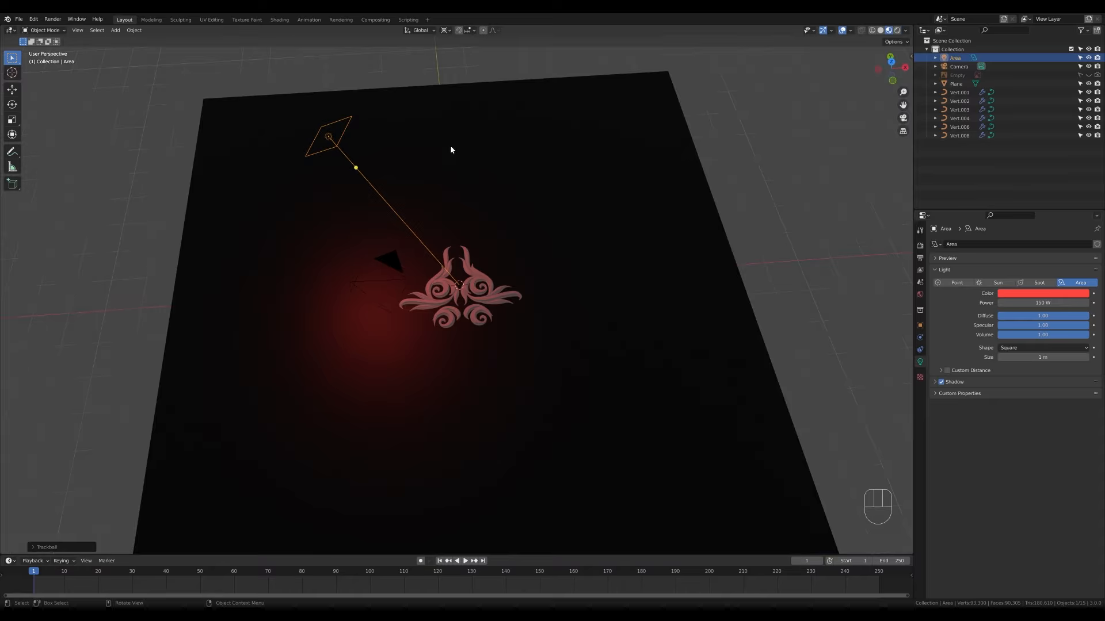
scroll(461, 282, "up", 5)
scroll(537, 287, "down", 6)
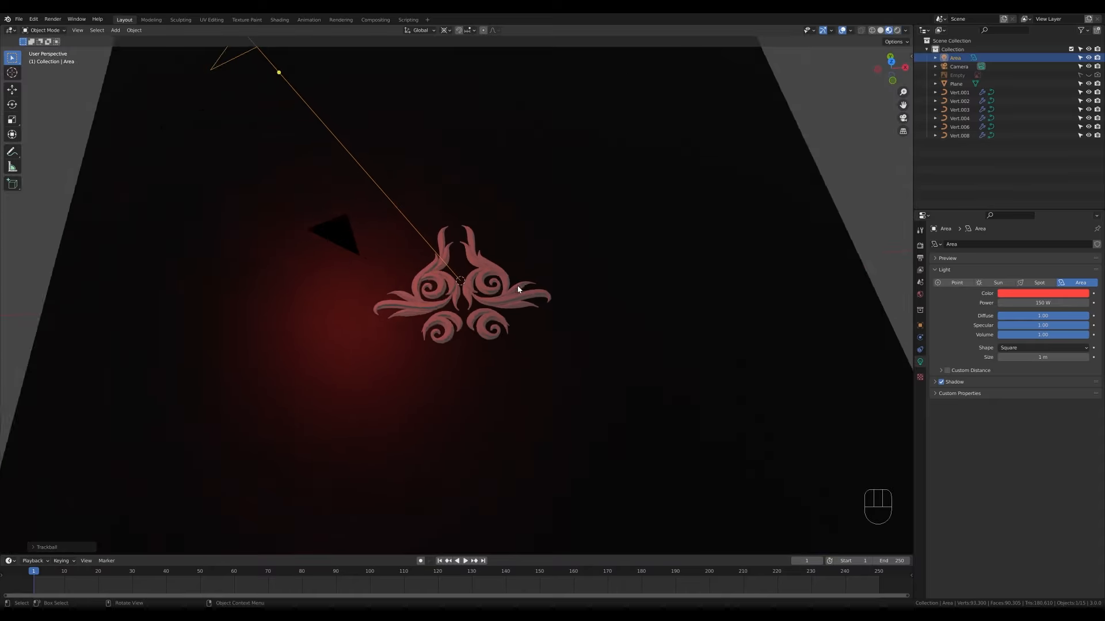
- Change the world background color to a bluish purple
left_click(920, 294)
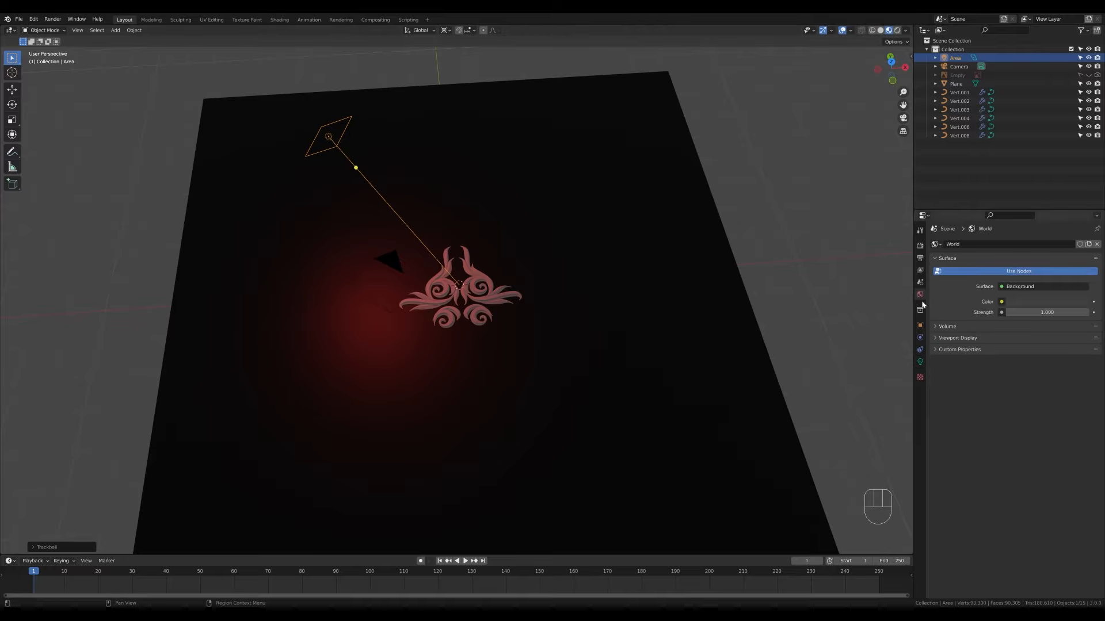
left_click(1049, 302)
left_click_drag(1076, 220, 1055, 206)
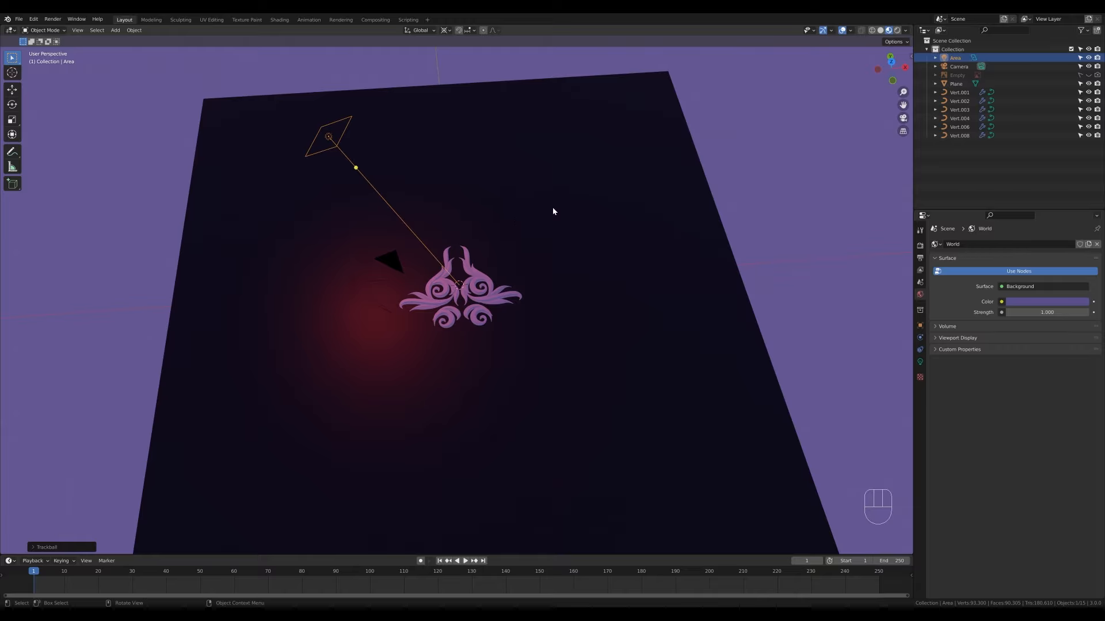
- Duplicate the red area light in top view and rotate the copy around to the opposite side of the ornament
key("KP_7")
key("shift+d")
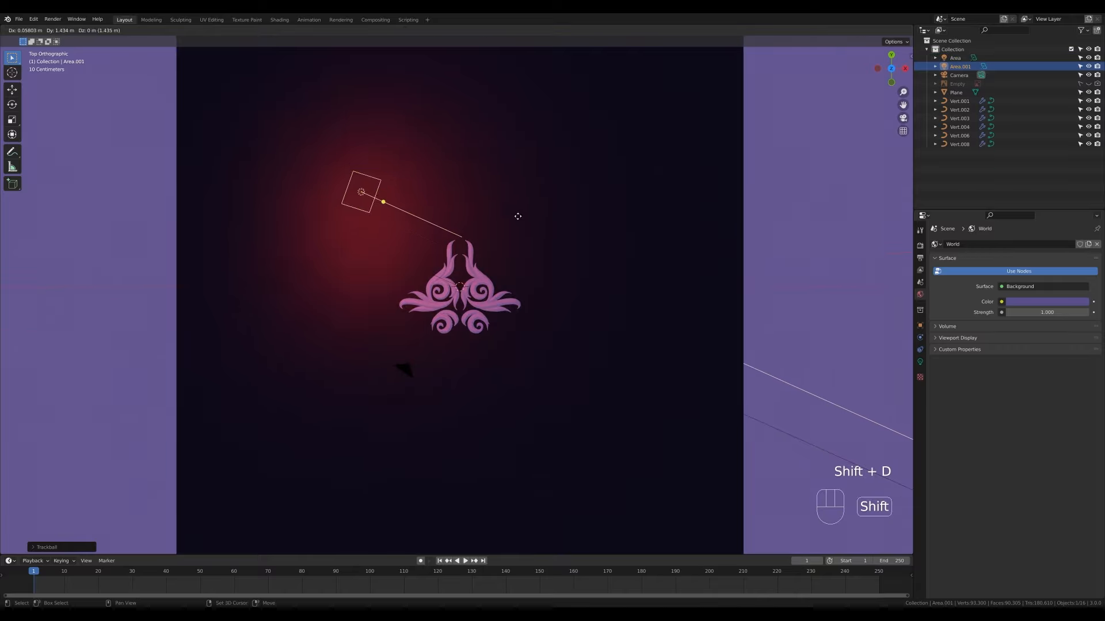
key("r")
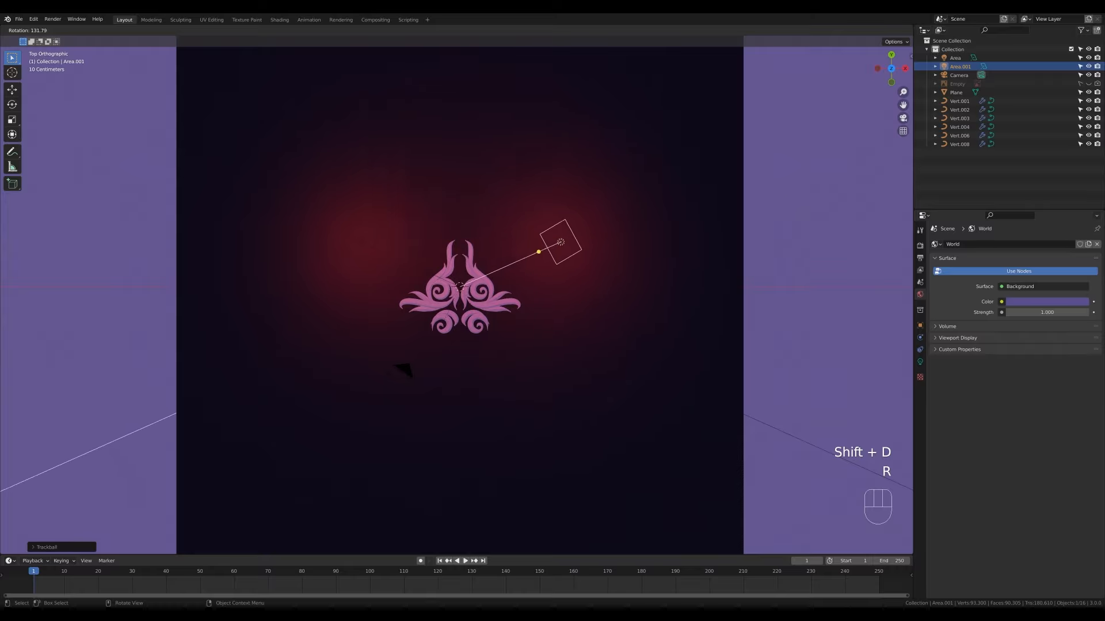
key("Escape")
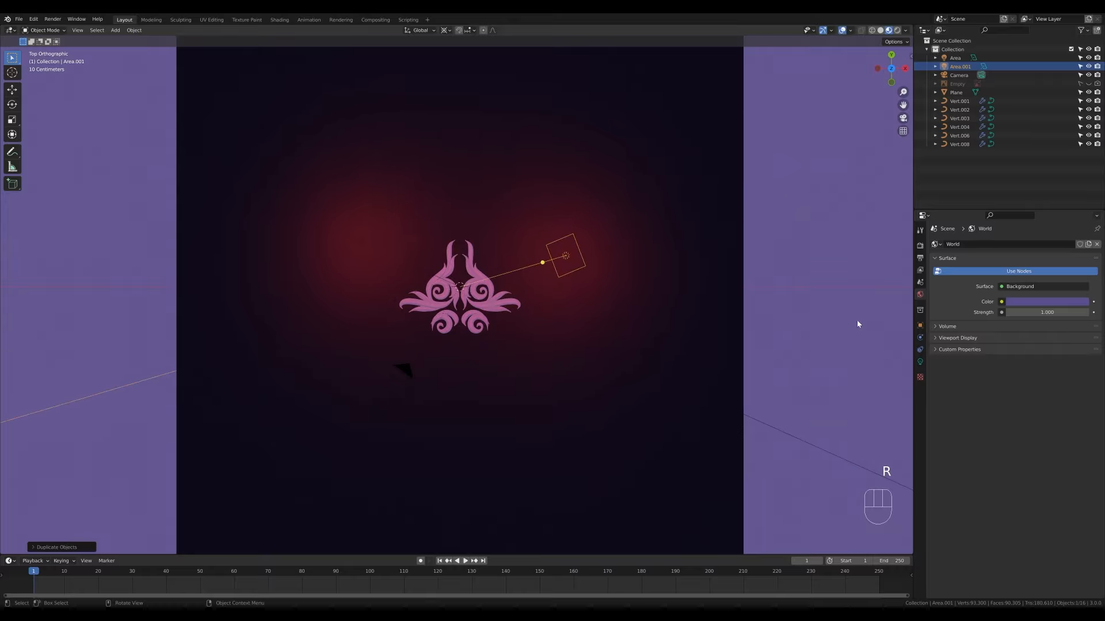
- Change the duplicated area light's color to blue
left_click(920, 361)
left_click(1043, 293)
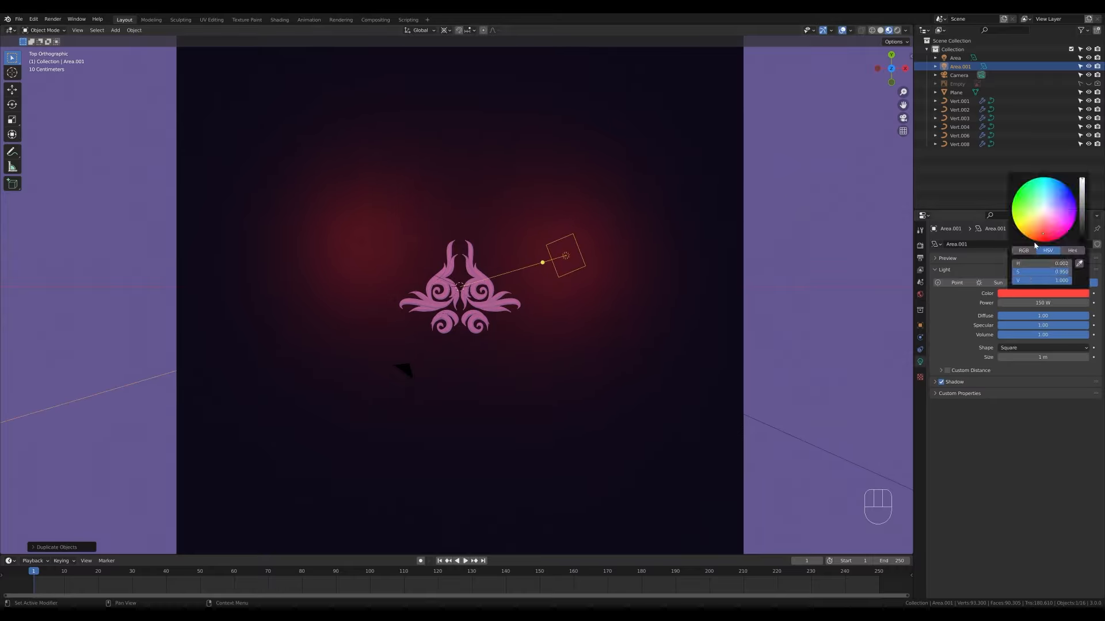
left_click(1057, 199)
left_click_drag(1056, 199, 1060, 197)
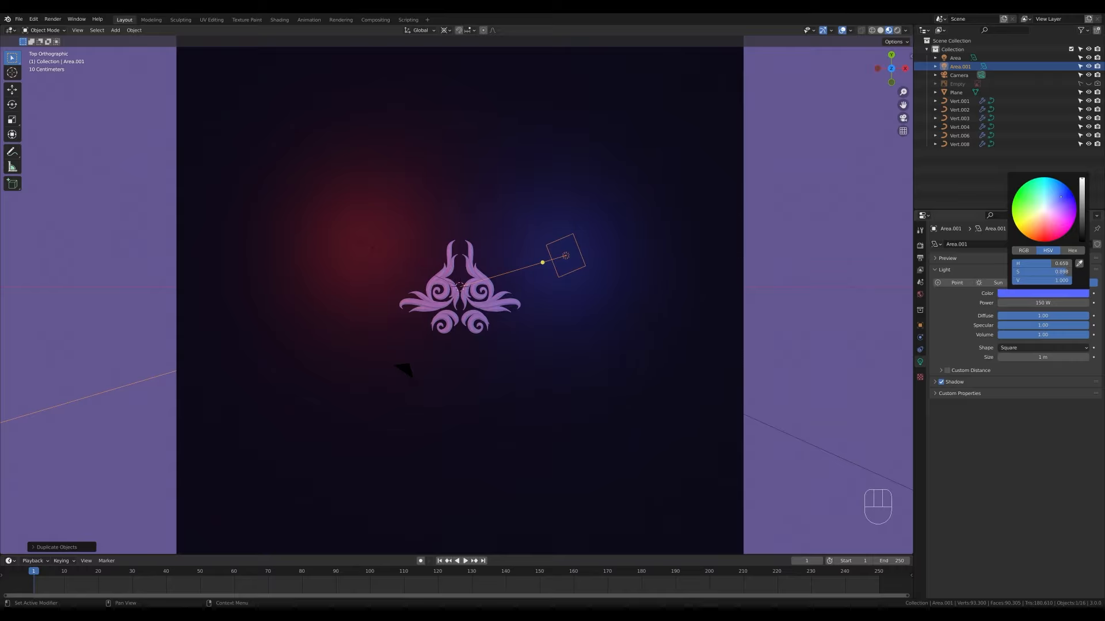
- Rotate the blue area light around the ornament in camera view to adjust its lighting angle
key("KP_0")
key("r")
key("r")
key("r")
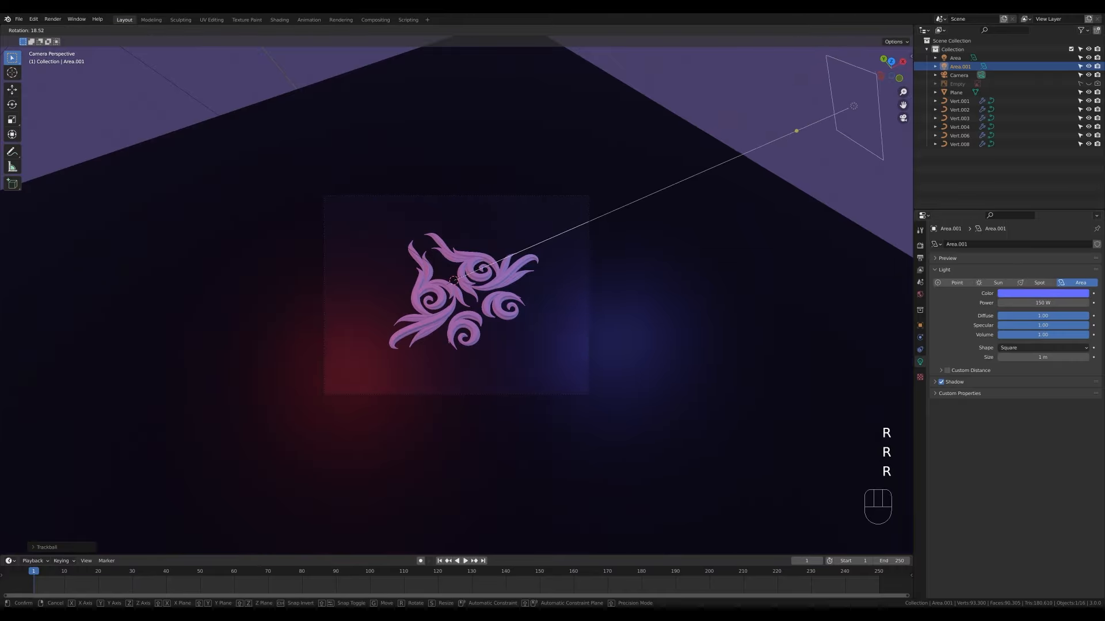
left_click(562, 249)
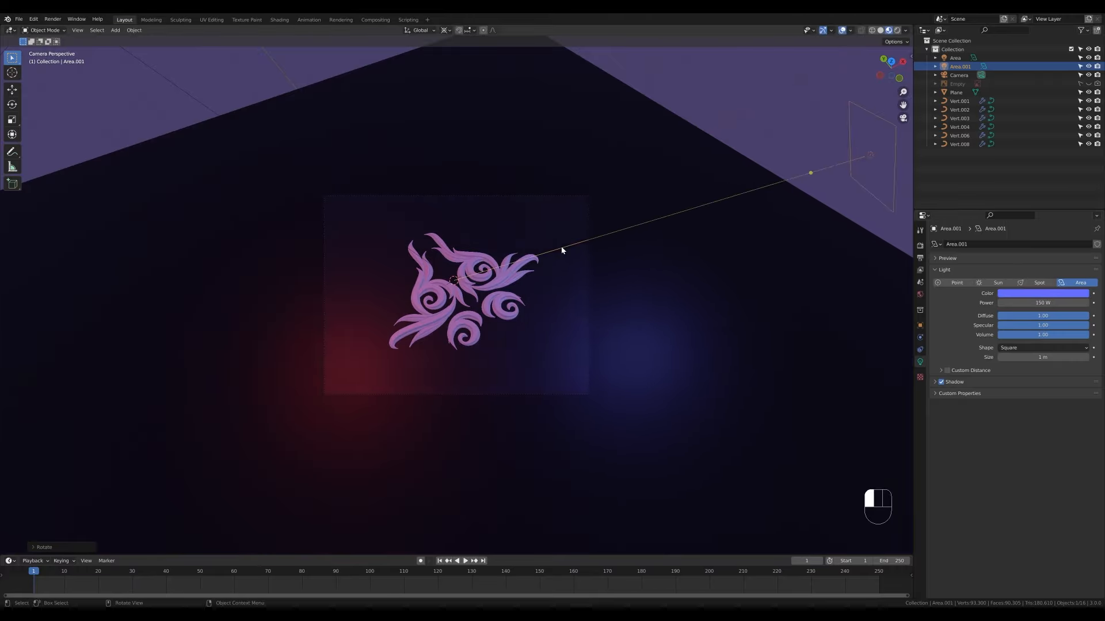
- Select the red area light and rotate it freely to adjust its lighting angle in camera view
scroll(300, 316, "down", 3)
left_click(260, 149)
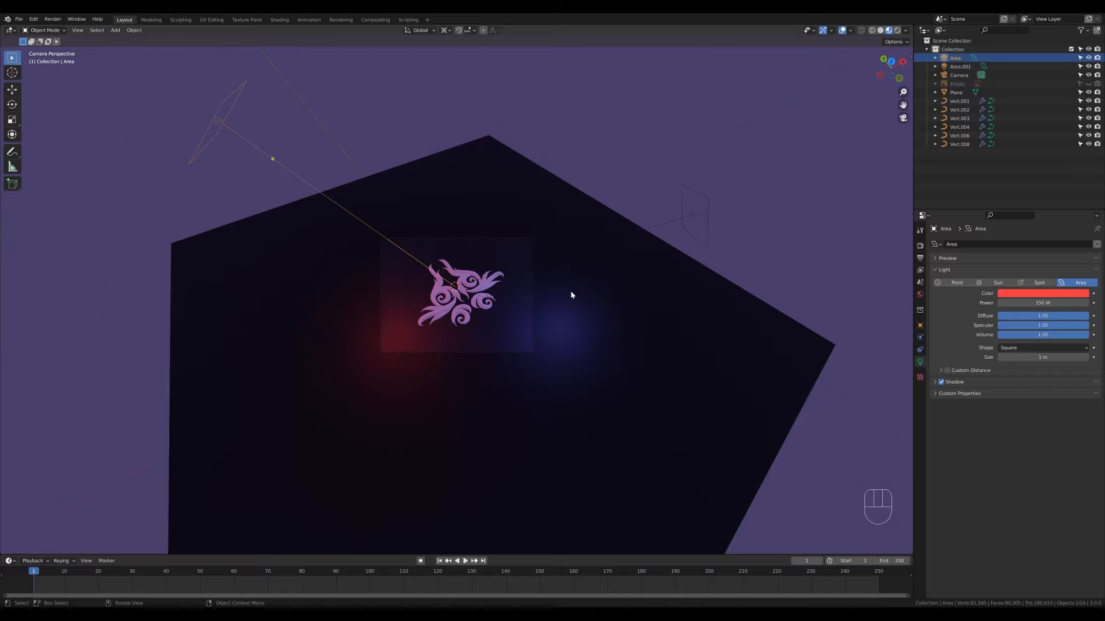
key("r")
key("r")
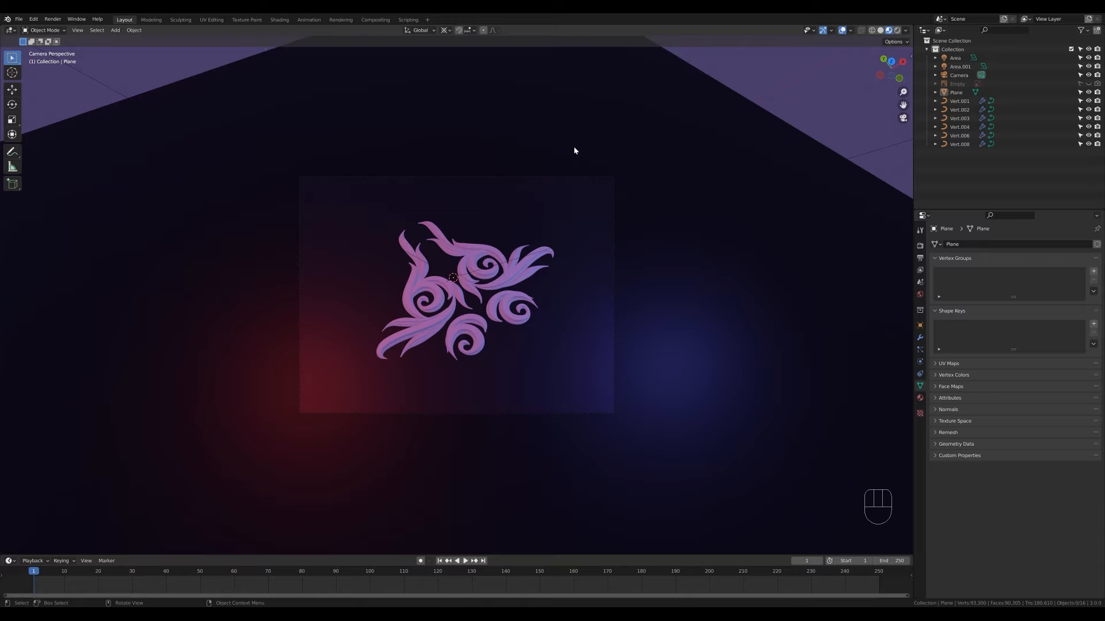
- Limit rendering to a region around the camera frame and set the render engine to Cycles with GPU Compute
key("ctrl+b")
mouse_move(257, 127)
left_mouse_down()
mouse_move(707, 489)
mouse_move(692, 487)
left_mouse_up()
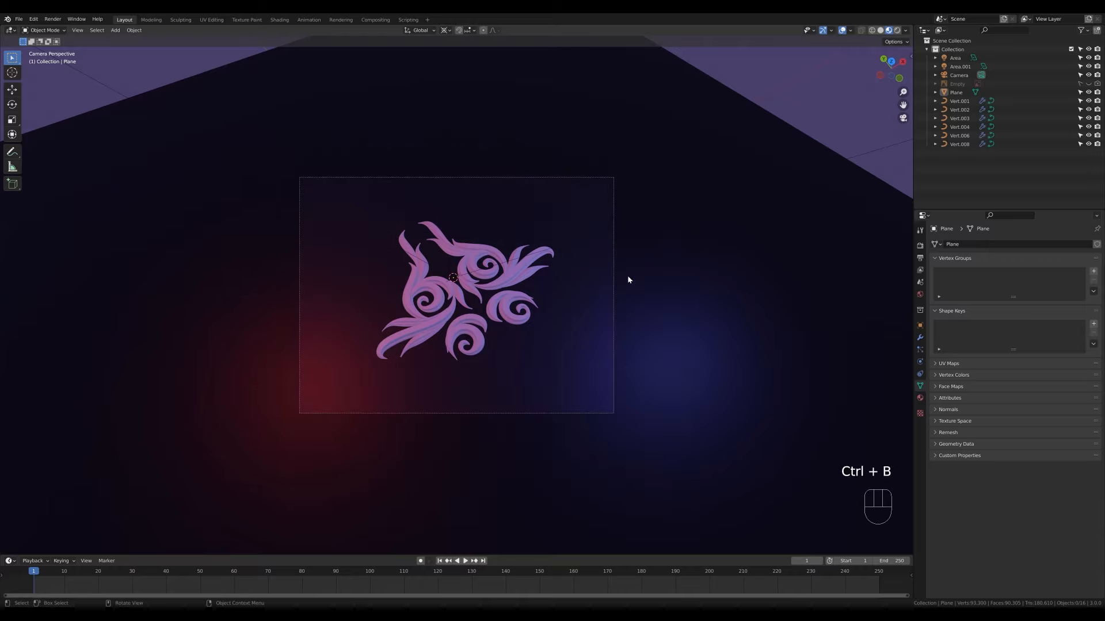
left_click(920, 246)
left_click(1030, 246)
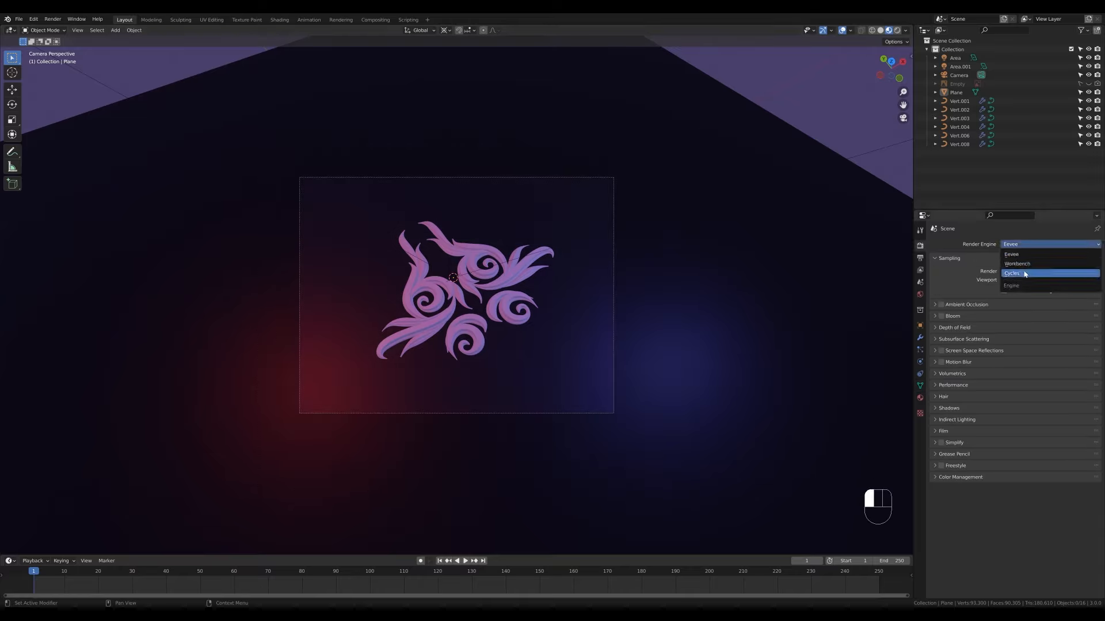
left_click(1030, 274)
left_click(1025, 265)
left_click(1022, 284)
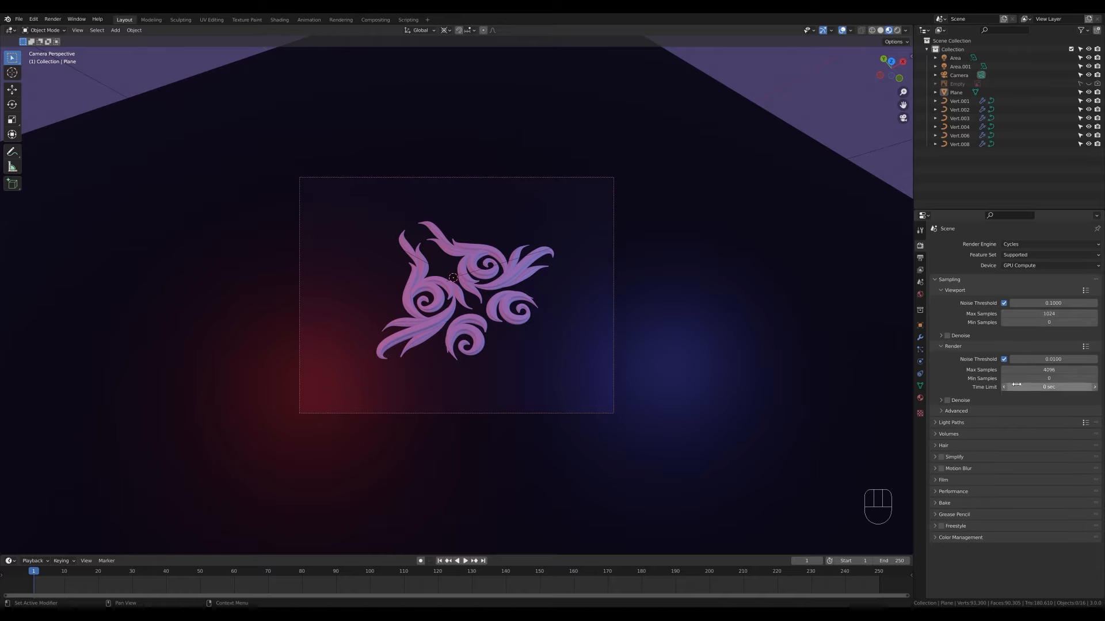
- Turn on denoising for viewport and render, and switch the viewport to rendered shading
key("z")
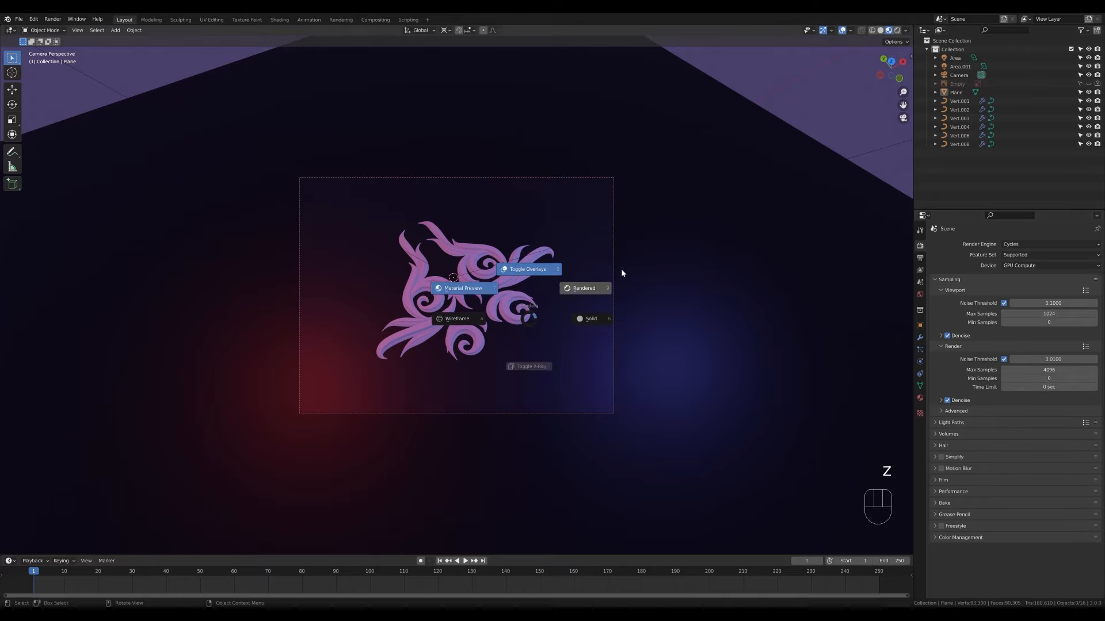
left_click(623, 267)
scroll(607, 304, "up", 2)
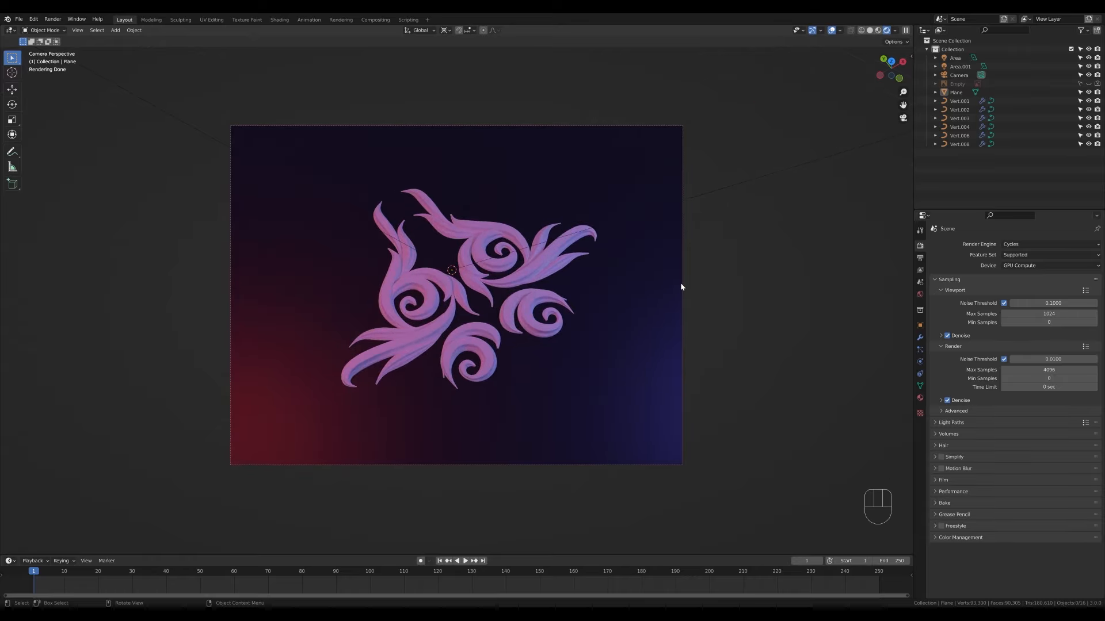
scroll(575, 316, "up", 1)
scroll(571, 319, "down", 1)
- Set the color management look to High Contrast
left_click(978, 537)
scroll(1030, 523, "down", 1)
left_click(1028, 550)
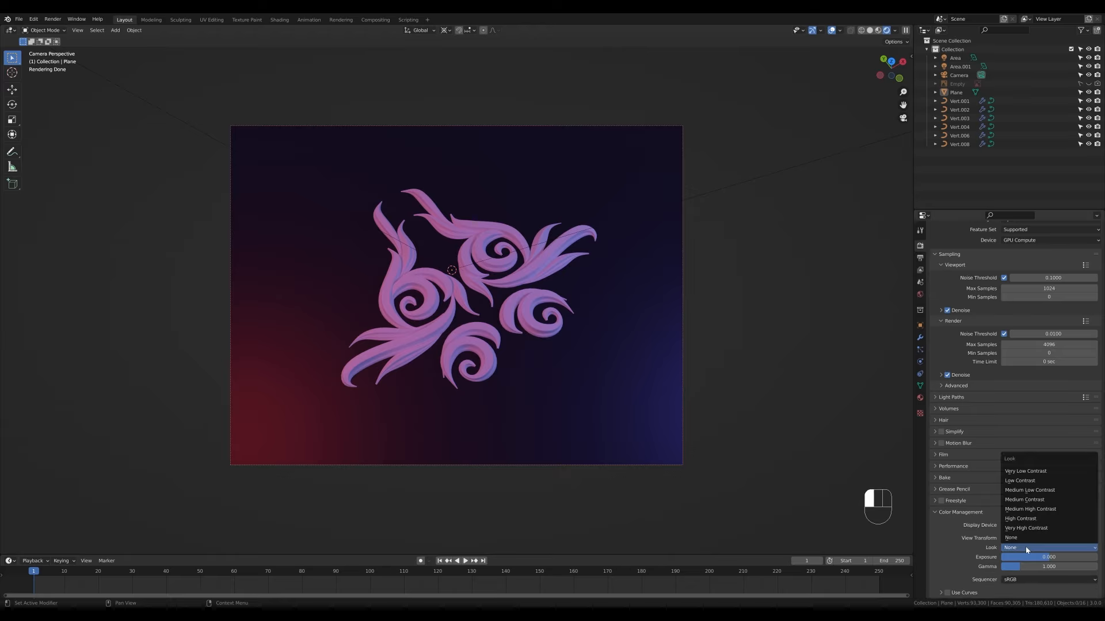
left_click(1034, 520)
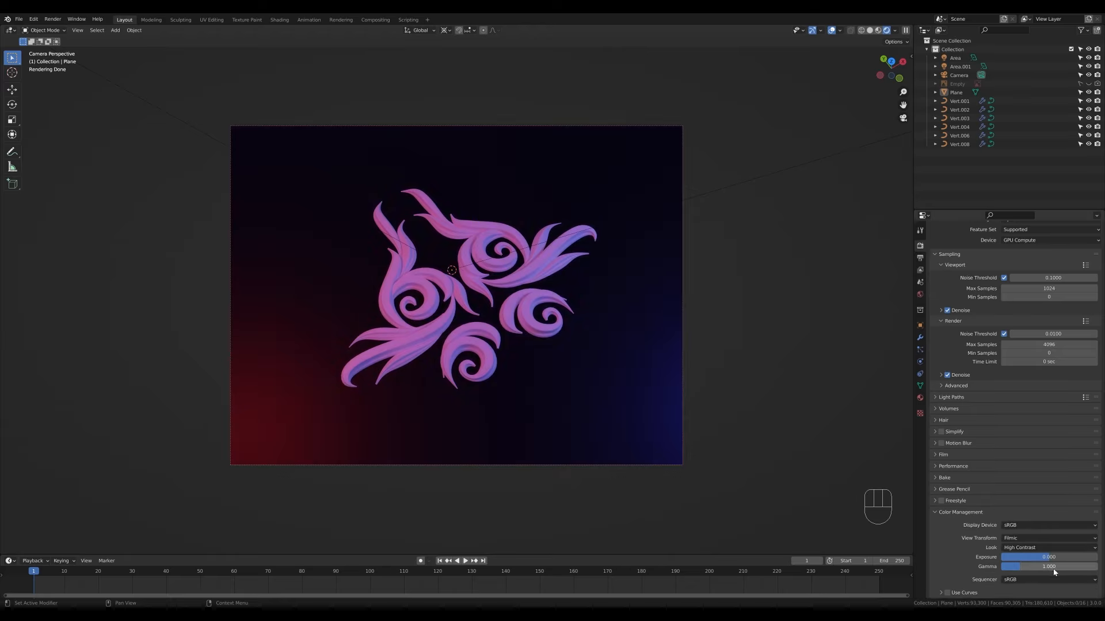
- Add a new area light and raise it about 2.6 m along the global Z axis above the ornament
scroll(564, 290, "down", 1)
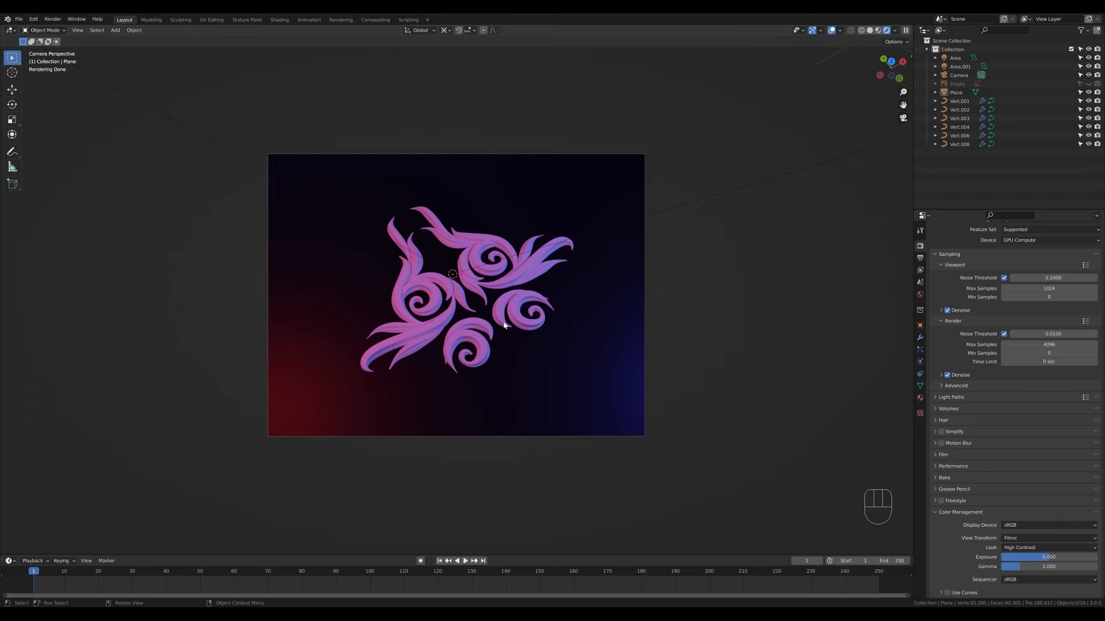
key("shift+a")
mouse_move(500, 324)
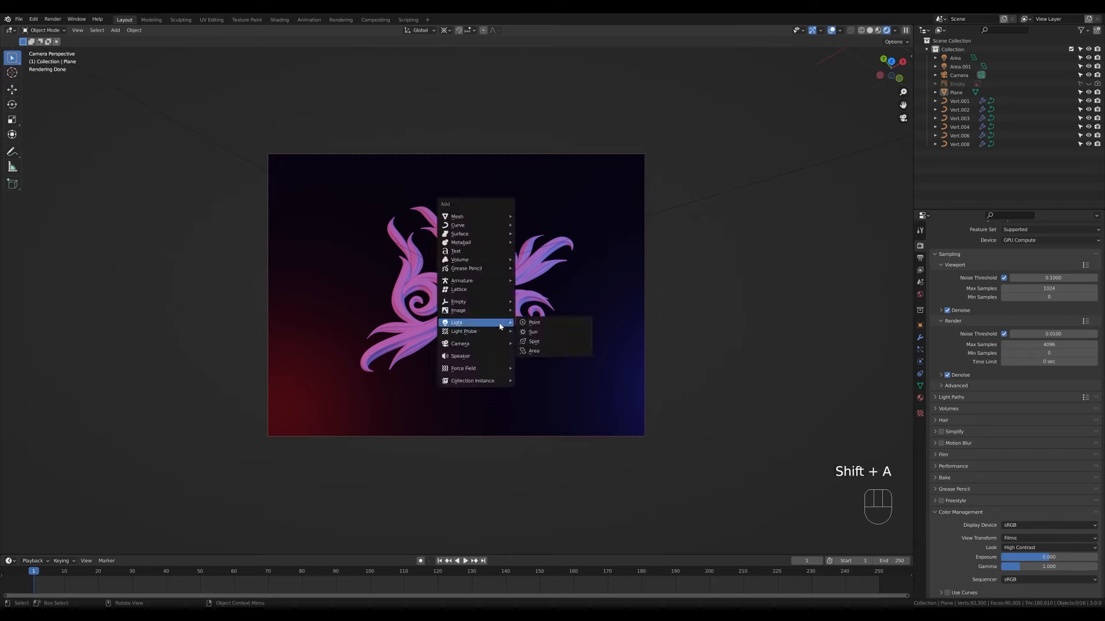
left_click(546, 351)
key("g")
key("z")
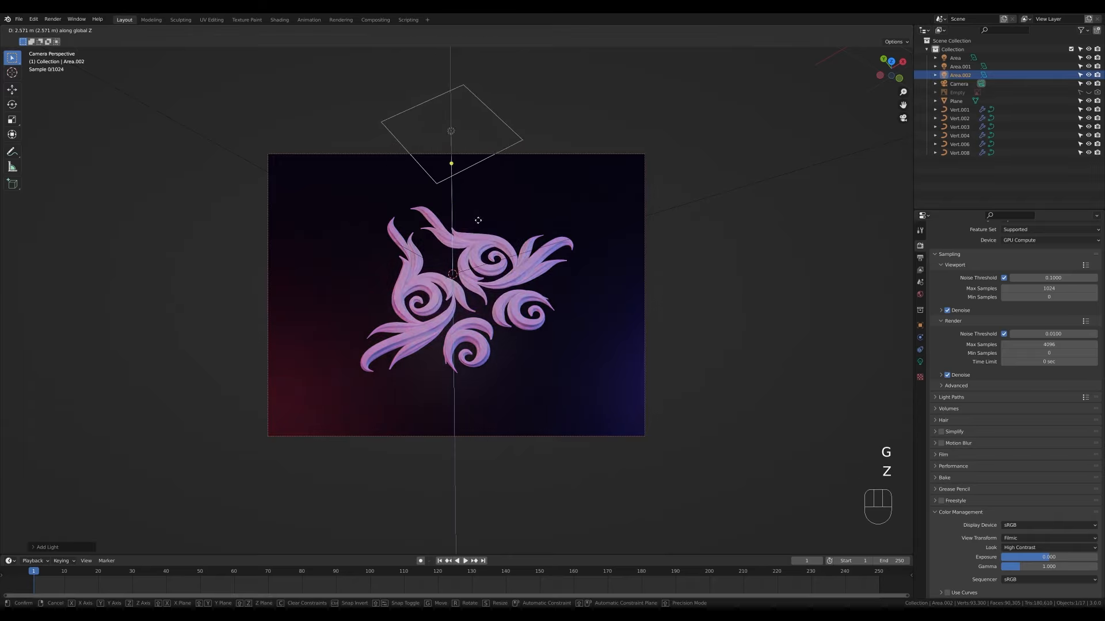
left_click(478, 219)
- Move the new area light horizontally toward the back of the scene, keeping its height locked
key("g")
key("Escape")
key("ctrl+z")
key("g")
key("shift+z")
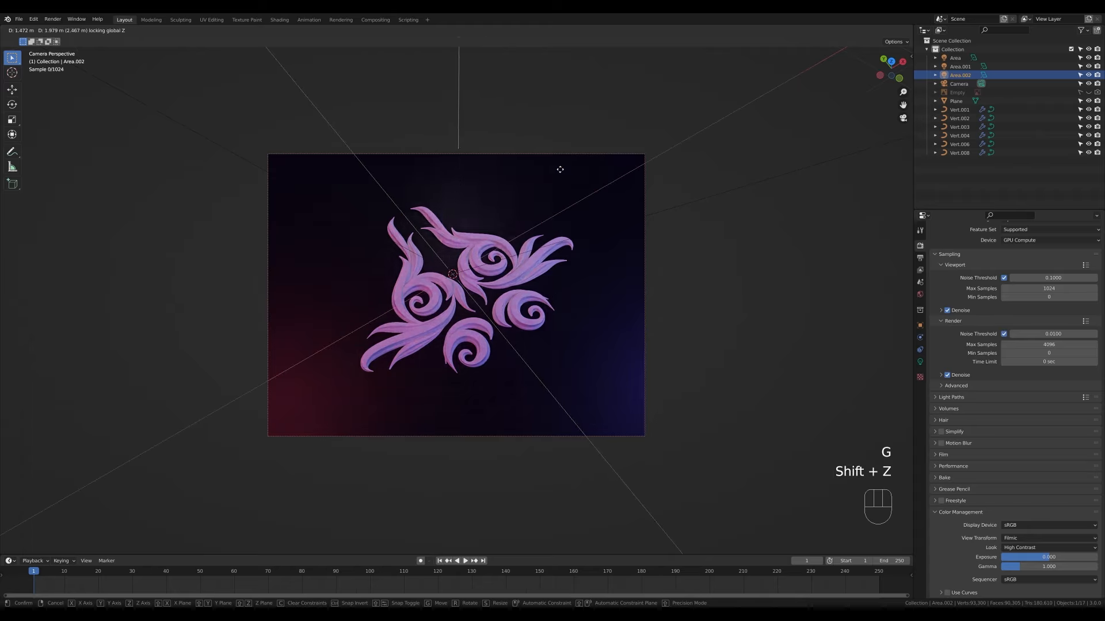
left_click(557, 192)
- Set the new white area light's power to 50 W
left_click(920, 362)
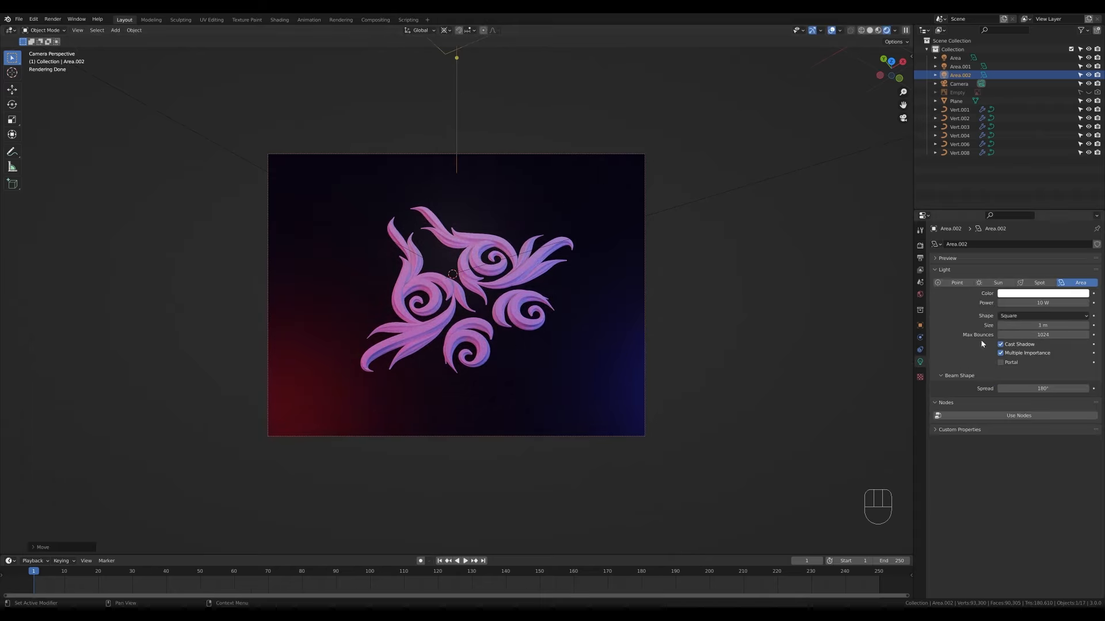
left_click(1055, 303)
type("50")
key("Return")
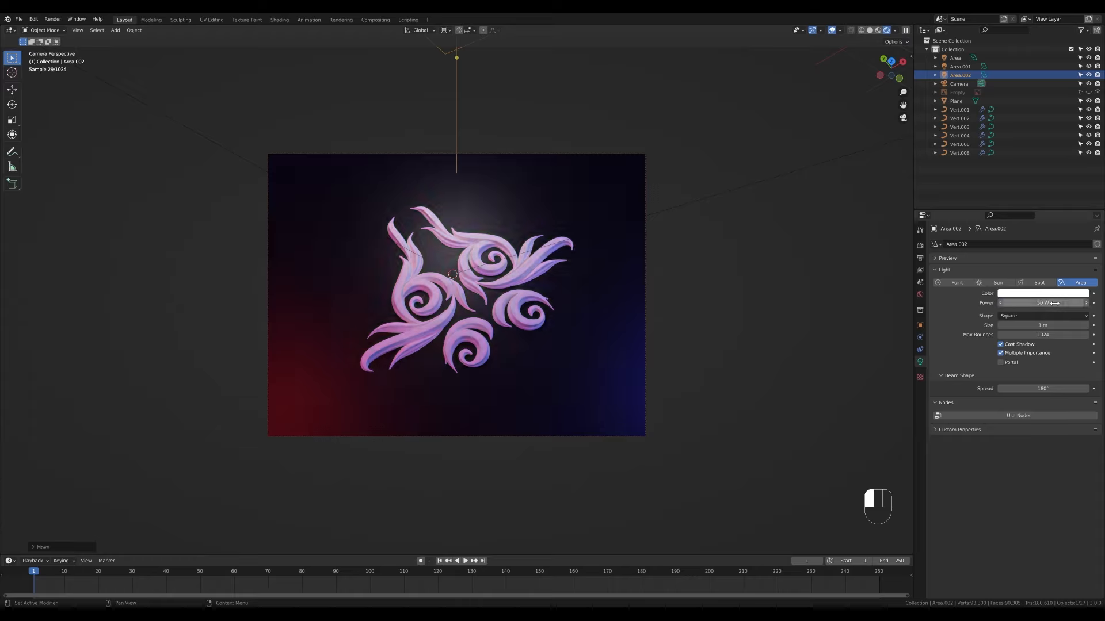
- Reposition the white area light within the horizontal plane so its glow falls on the backdrop behind the ornament
key("g")
key("shift+z")
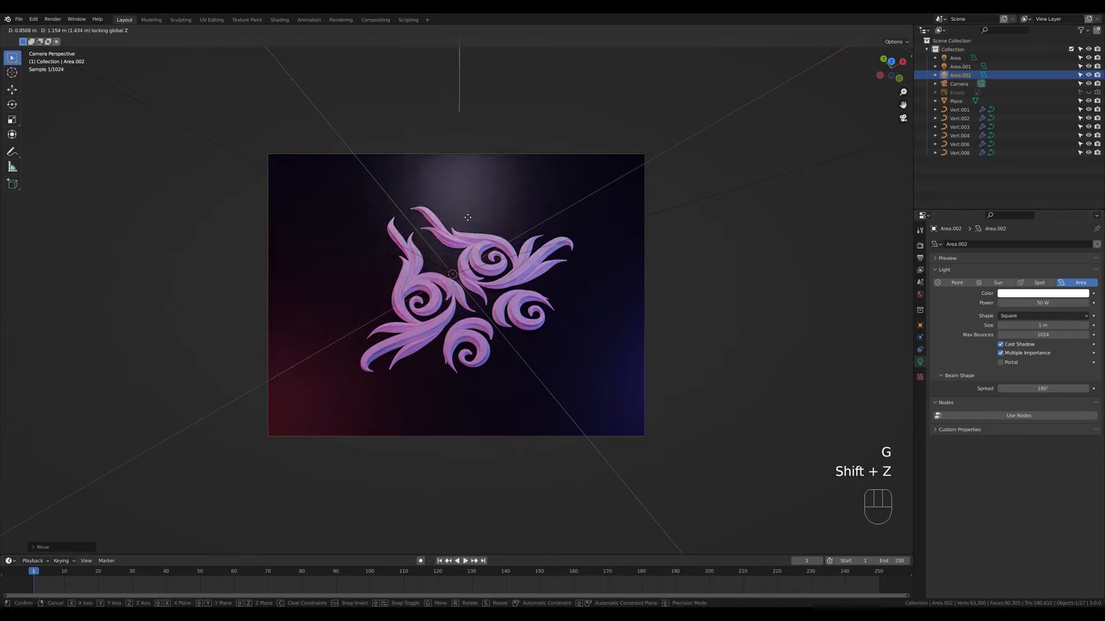
left_click(478, 277)
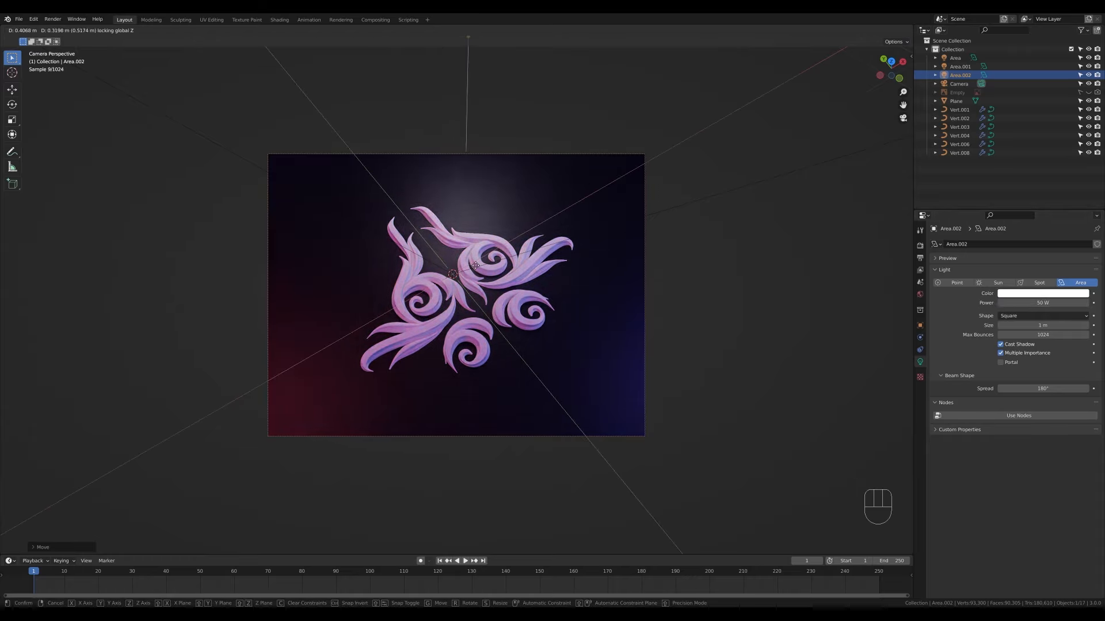
- Set the roughness to 1.000 on both the backdrop plane's material and the scroll ornament's material
left_click(618, 308)
left_click(920, 397)
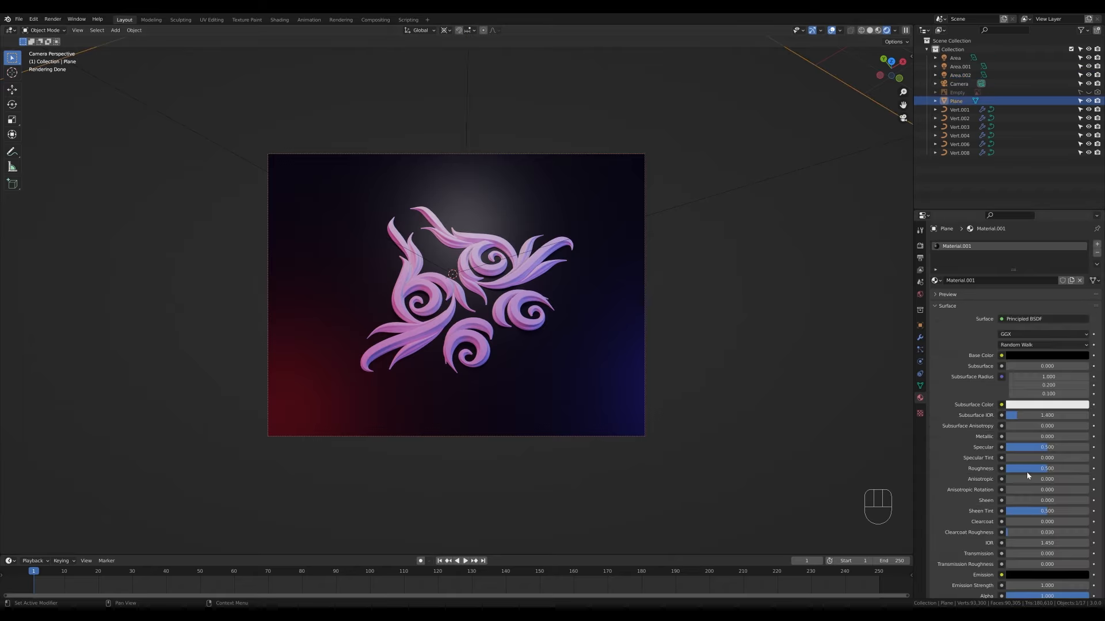
left_click_drag(1046, 468, 1088, 468)
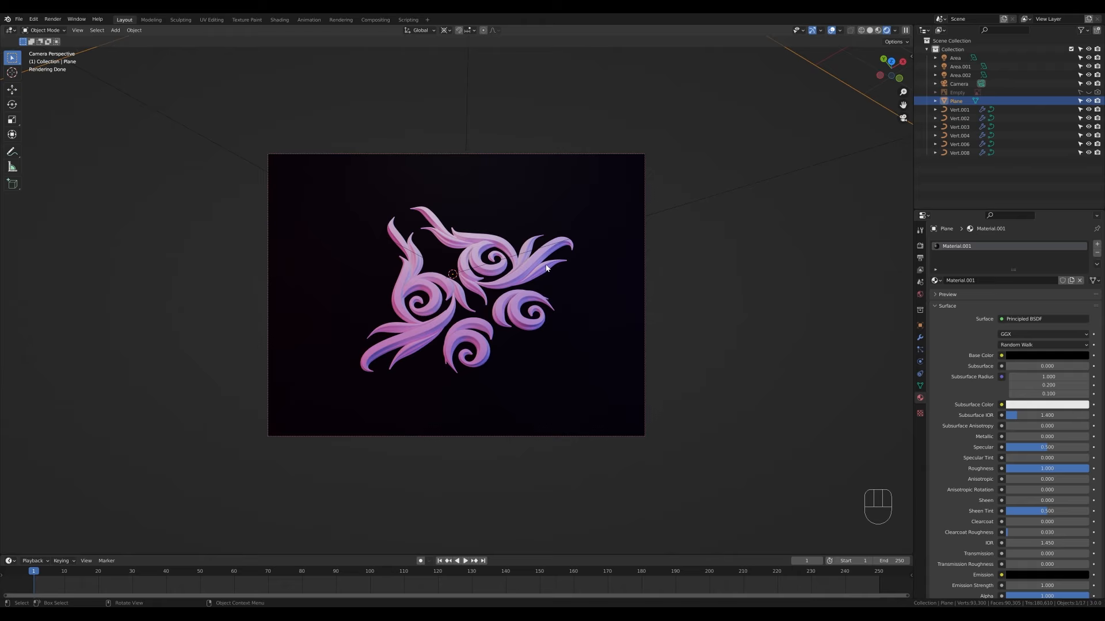
left_click(546, 268)
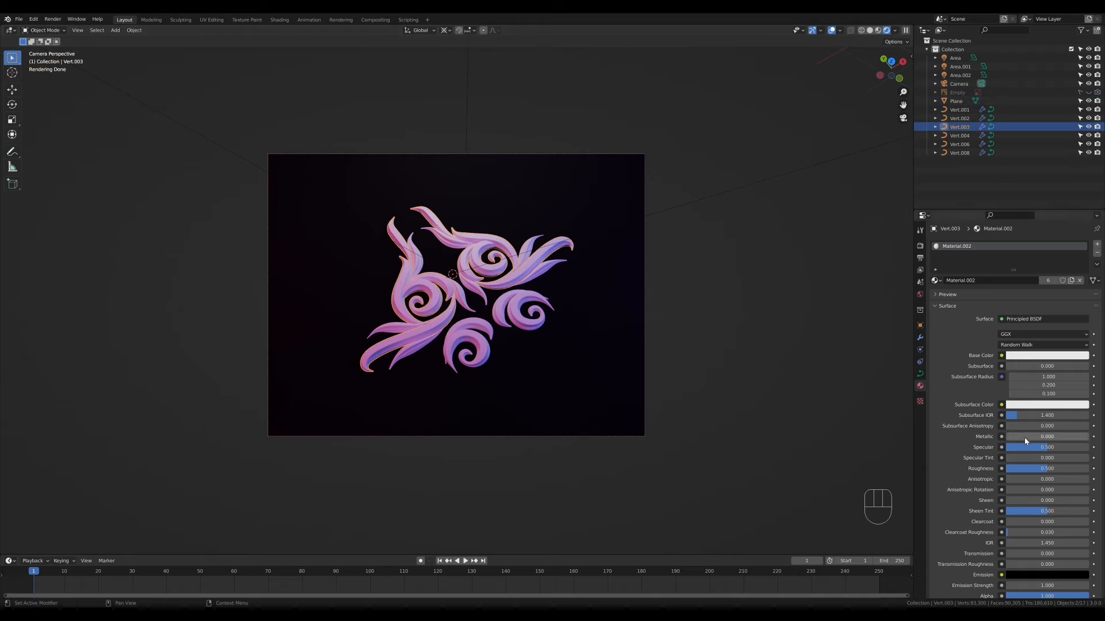
left_click_drag(1027, 468, 1090, 472)
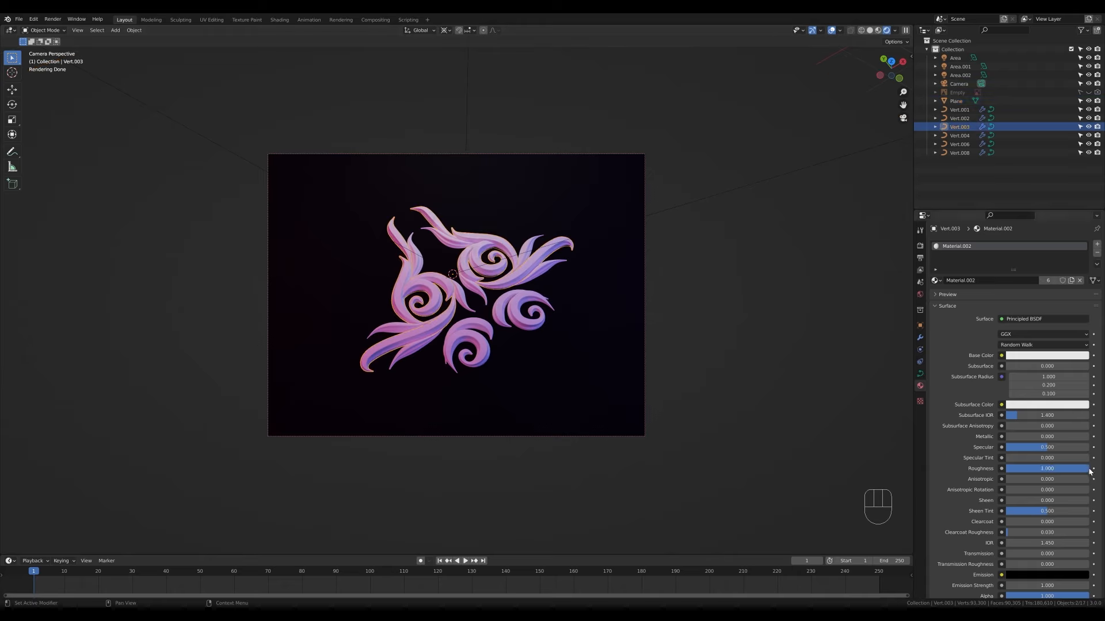
- Lighten the backdrop plane's base color to an HSV value of 0.049 and raise the color management exposure to about 0.29
left_click(558, 365)
left_click(1072, 356)
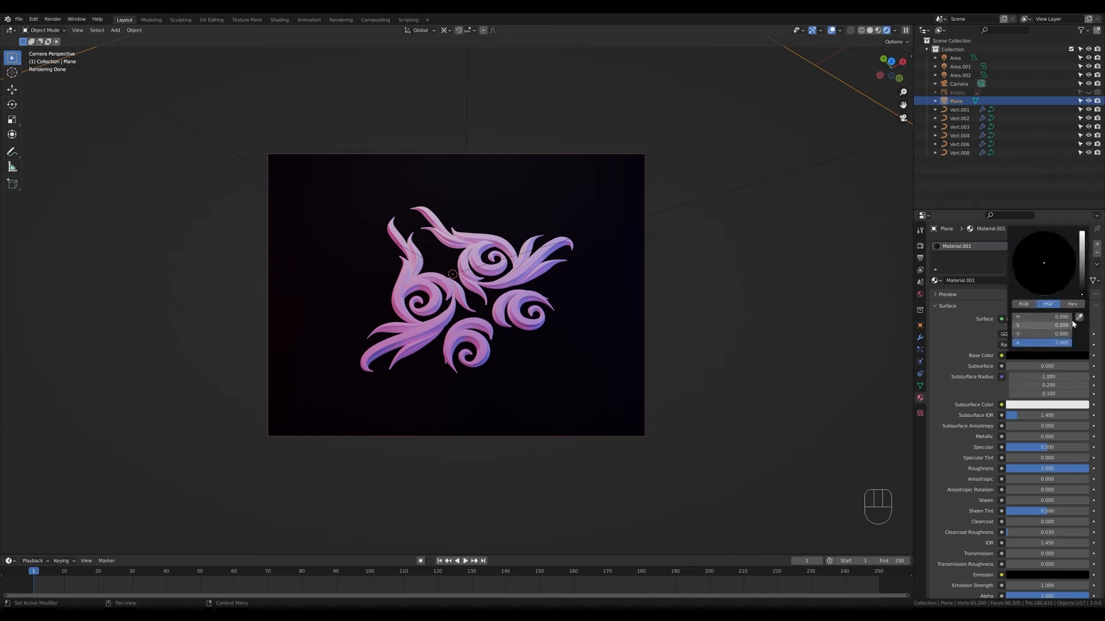
left_click_drag(1082, 294, 1082, 280)
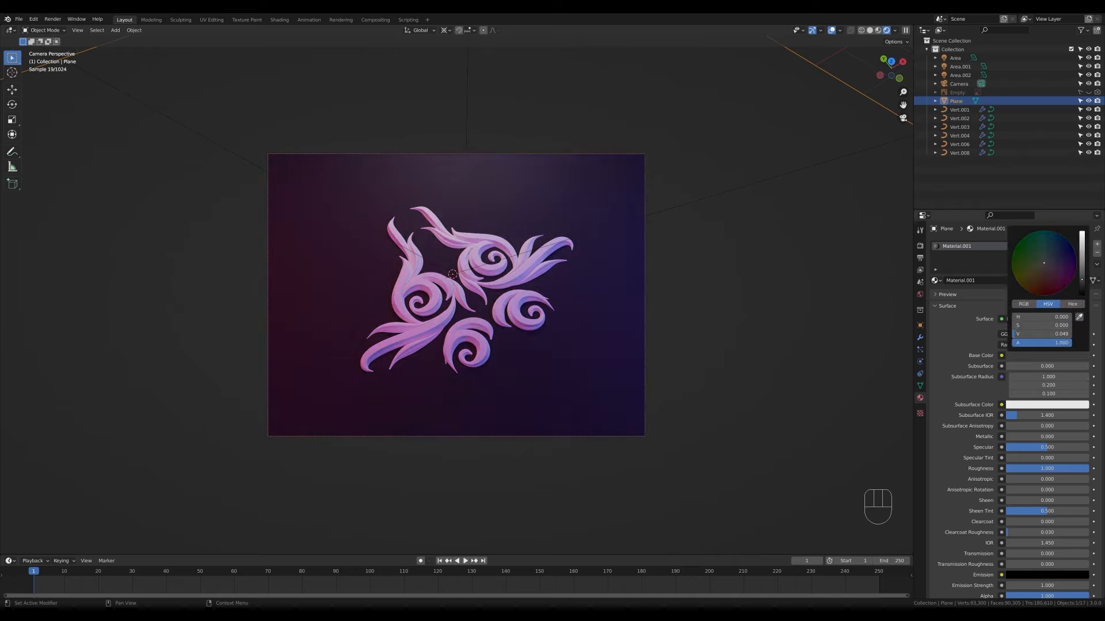
left_click(921, 245)
left_click_drag(1036, 582, 1047, 582)
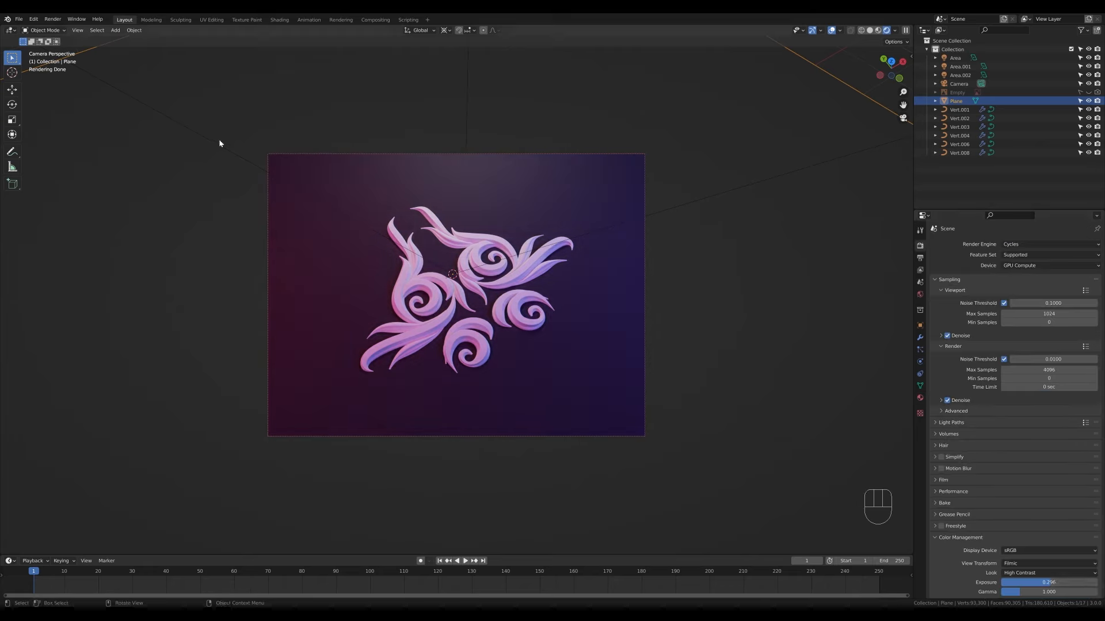
- Change the red area light's color to a pure red with saturation 1.000
left_click(219, 143)
left_click(920, 361)
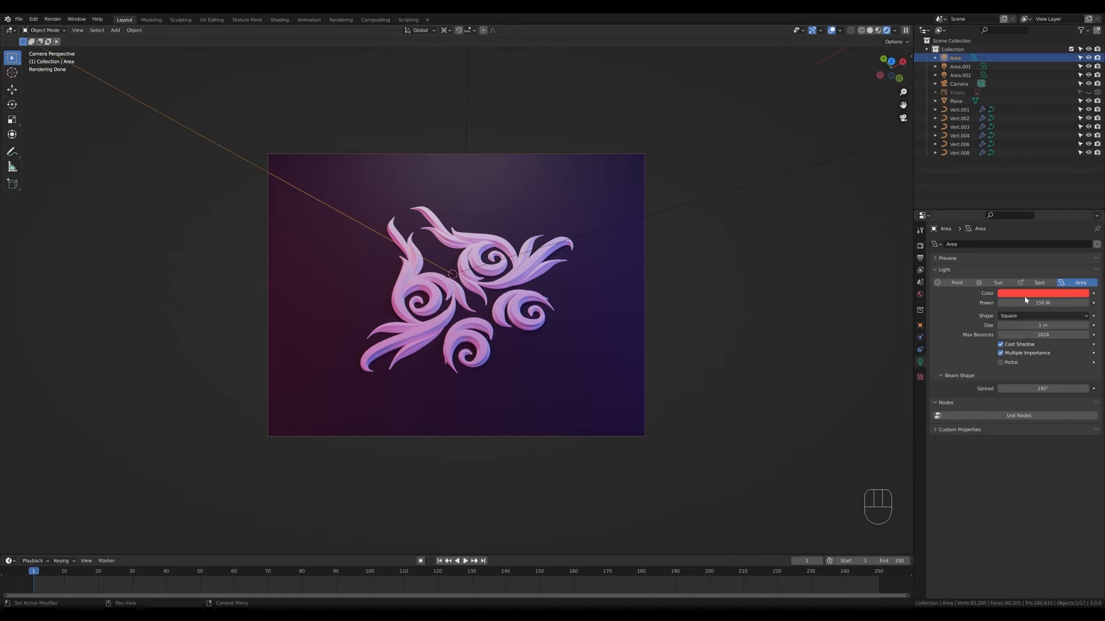
left_click(1050, 293)
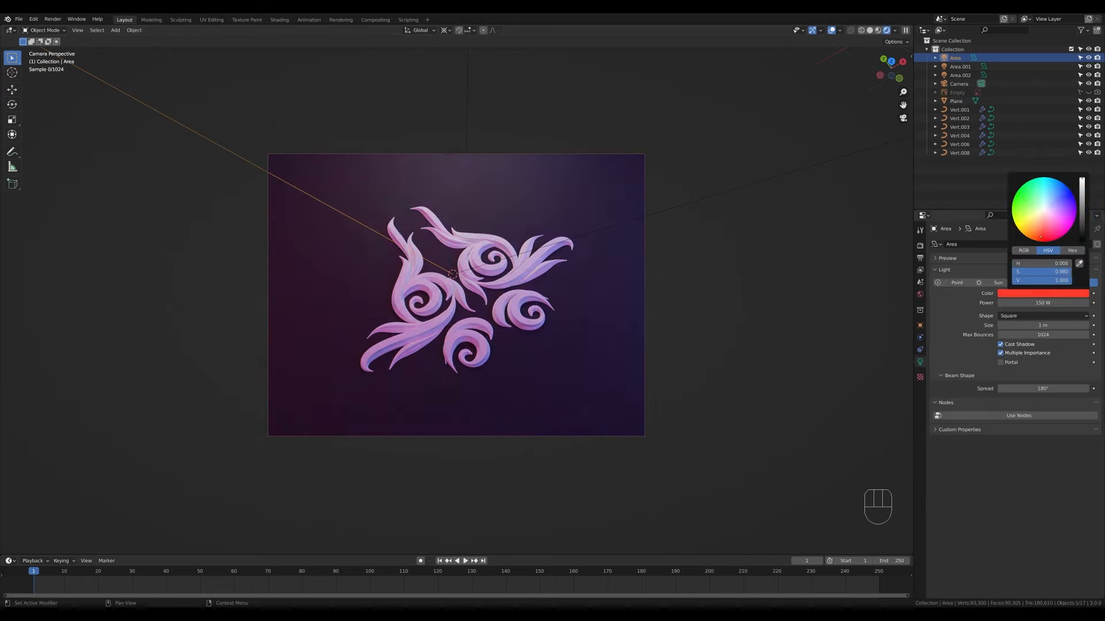
left_click_drag(1041, 236, 1042, 241)
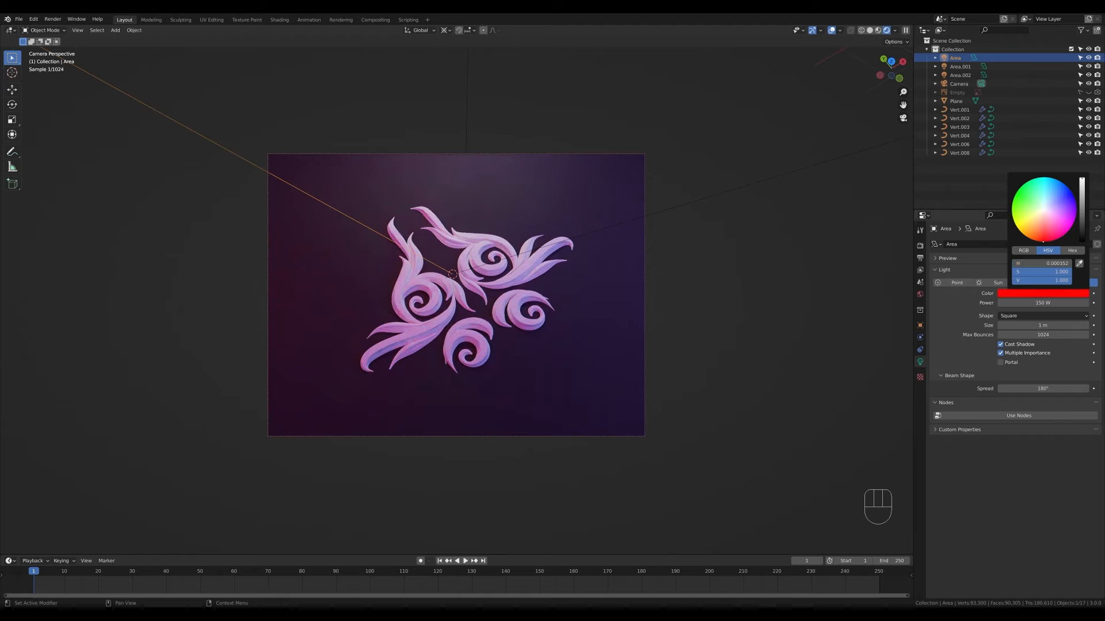
left_click(672, 212)
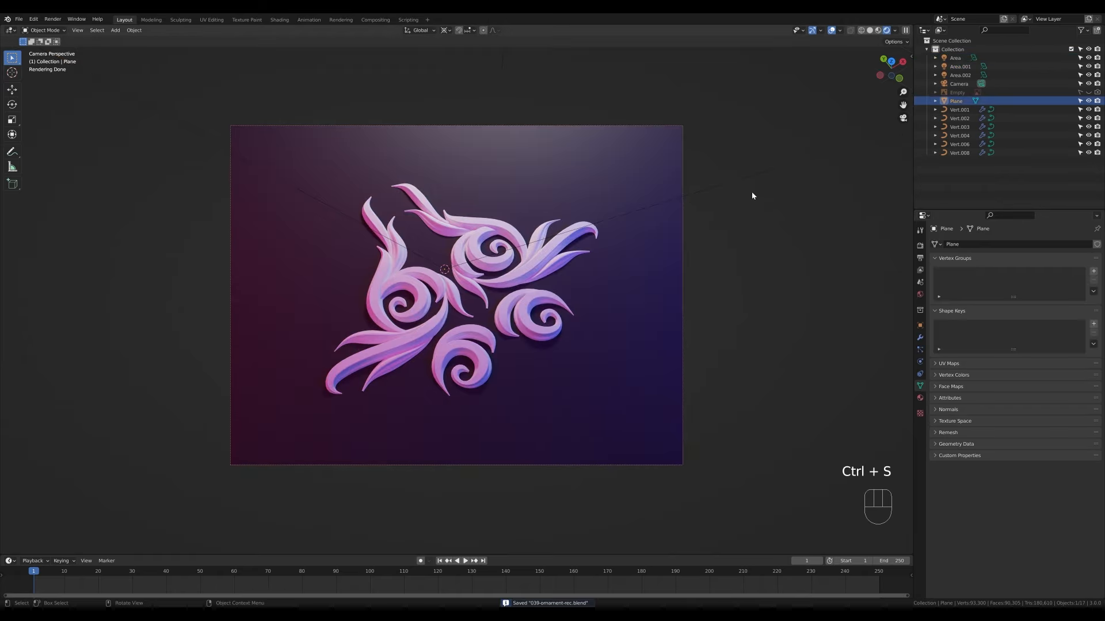